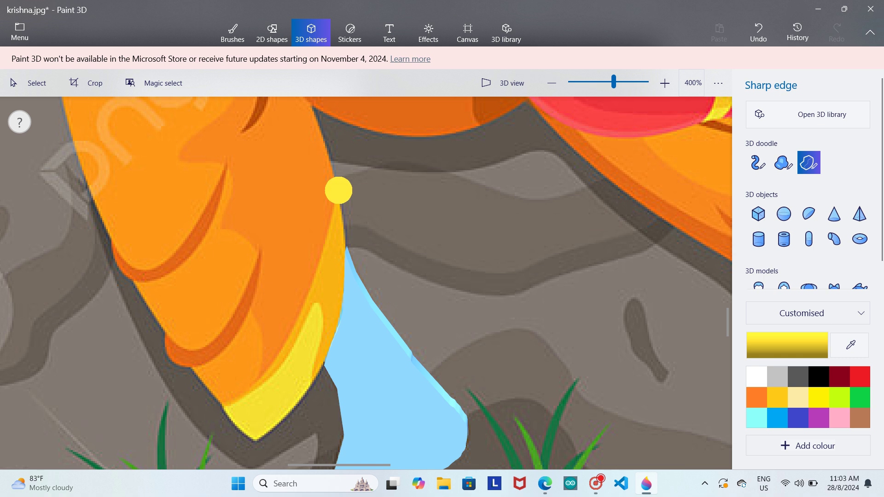
- Trace a sharp-edge 3D doodle around the bent trouser leg's hem, up its outer side and over the knee to the green cloth
mouse_move(339, 190)
left_mouse_down()
mouse_move(347, 210)
mouse_move(339, 302)
mouse_move(348, 303)
mouse_move(320, 373)
mouse_move(256, 443)
mouse_move(235, 427)
left_mouse_up()
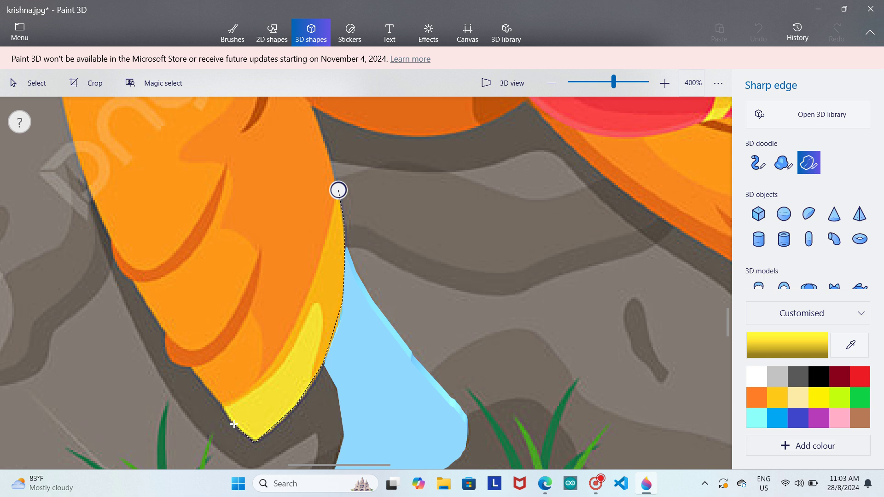
mouse_move(229, 423)
left_mouse_down()
mouse_move(192, 366)
mouse_move(175, 359)
mouse_move(134, 275)
mouse_move(116, 264)
mouse_move(78, 158)
mouse_move(111, 241)
left_mouse_up()
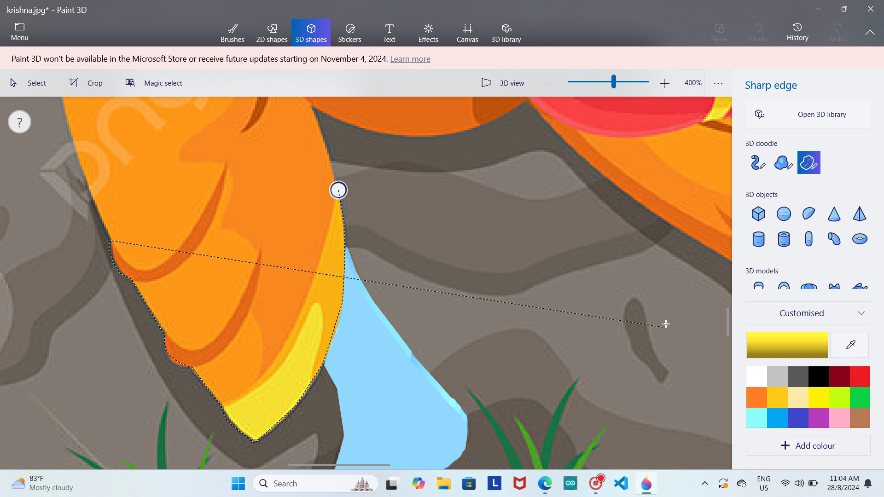
left_click_drag(730, 317, 725, 300)
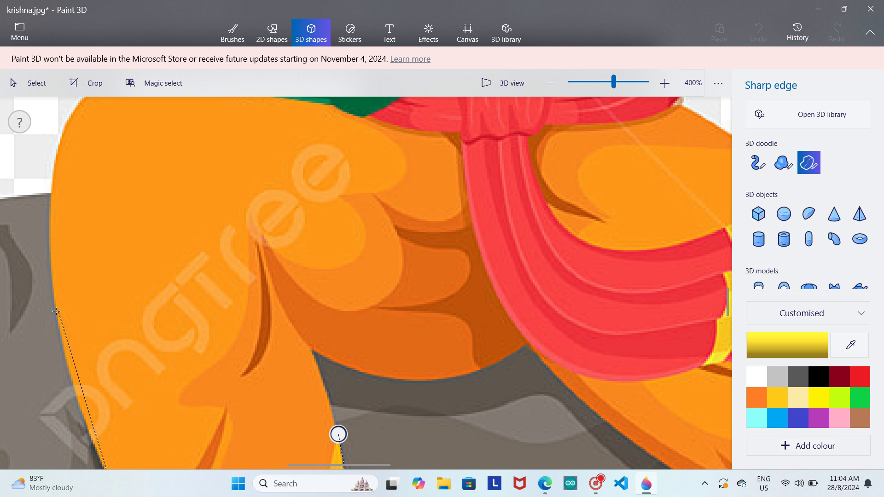
left_click(85, 424)
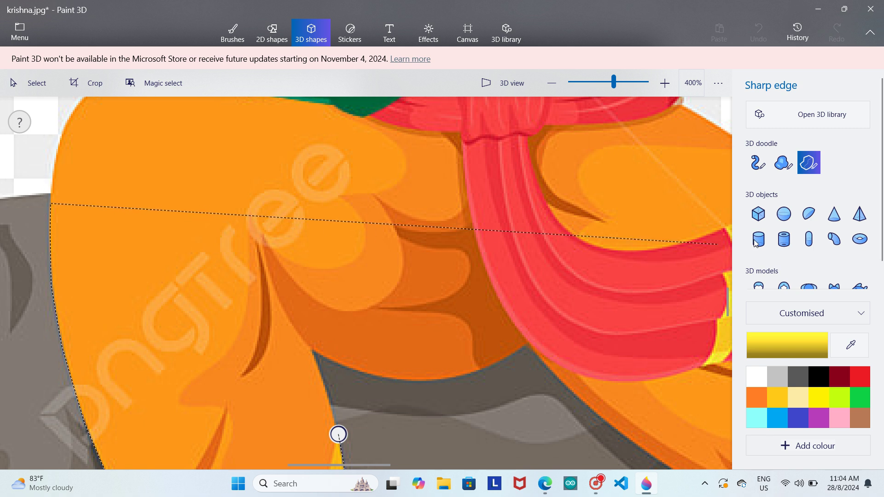
left_click_drag(726, 295, 720, 286)
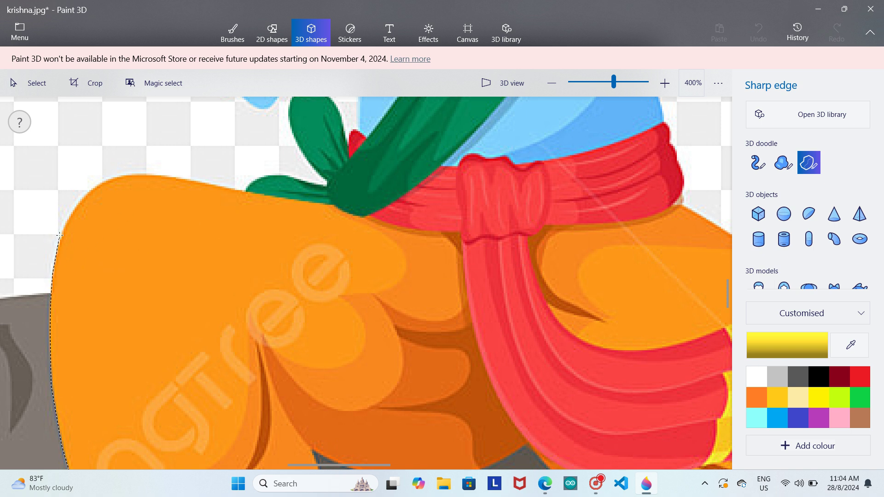
mouse_move(63, 235)
left_mouse_down()
mouse_move(94, 182)
mouse_move(92, 194)
mouse_move(120, 175)
mouse_move(168, 172)
left_mouse_up()
left_click(355, 214)
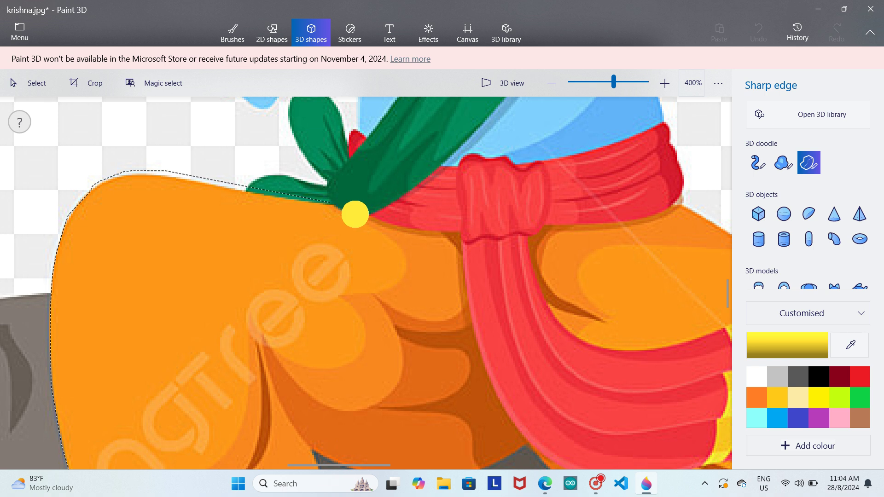
- Continue the bent leg's outline along the waistband and red sash, then back under the thigh, and close the shape
left_click_drag(355, 215, 460, 230)
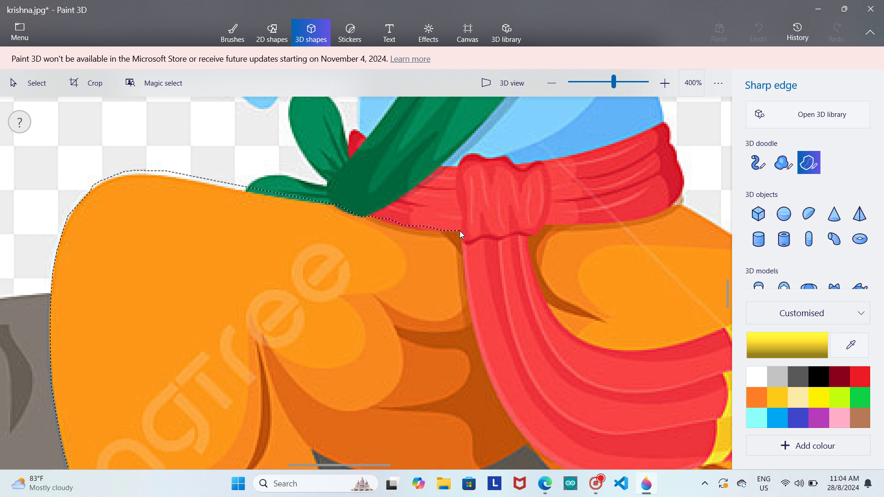
left_click(463, 230)
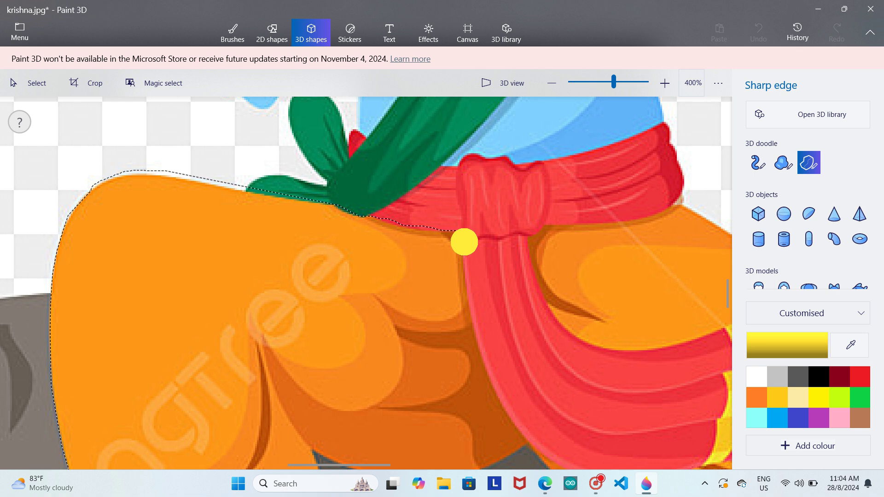
left_click(464, 279)
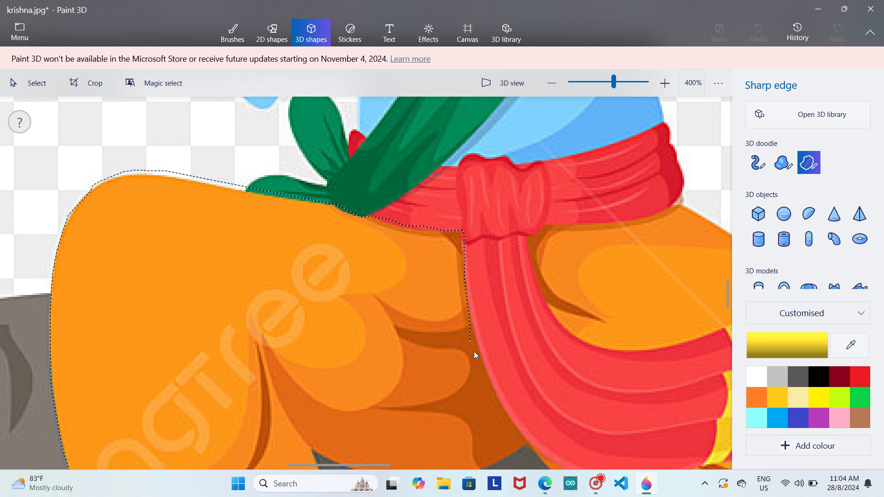
mouse_move(481, 356)
left_mouse_down()
mouse_move(496, 404)
mouse_move(520, 438)
left_mouse_up()
left_click_drag(728, 295, 730, 310)
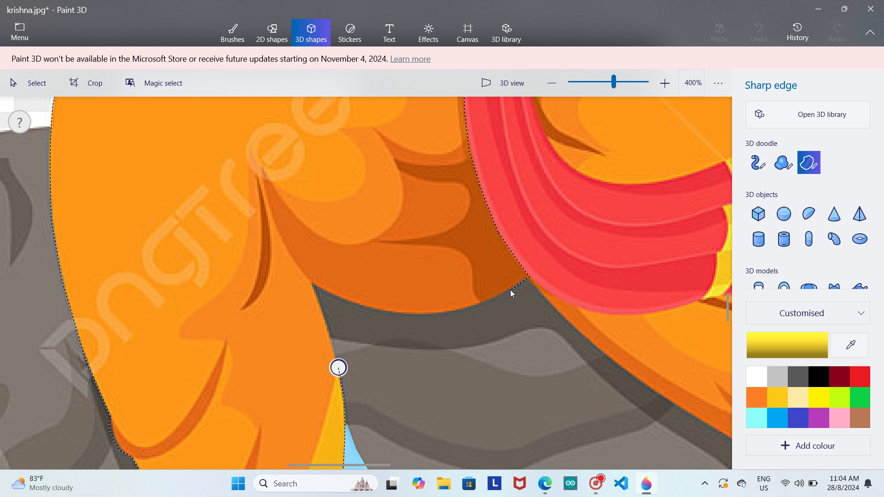
mouse_move(511, 291)
left_mouse_down()
mouse_move(469, 311)
mouse_move(428, 315)
mouse_move(373, 312)
mouse_move(316, 286)
mouse_move(332, 336)
left_mouse_up()
left_click_drag(339, 368, 341, 374)
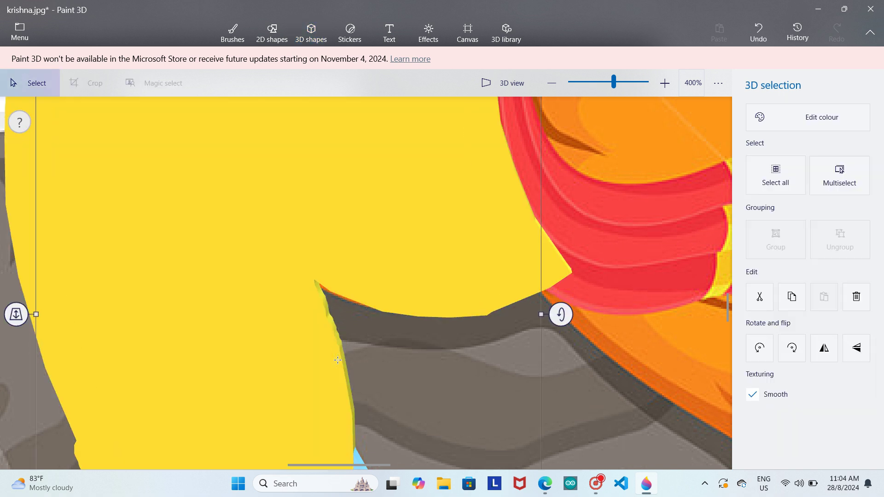
- Recolour the bent-leg shape with the orange sampled from the other trouser leg
left_click(786, 129)
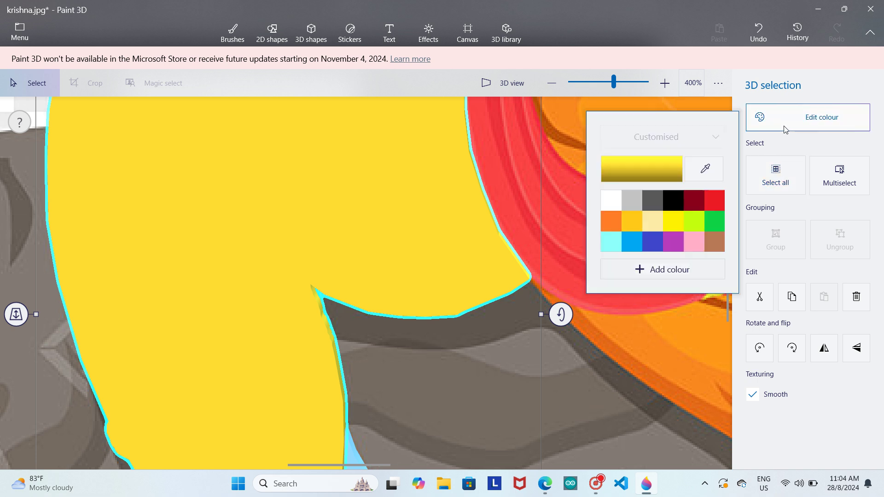
left_click(704, 169)
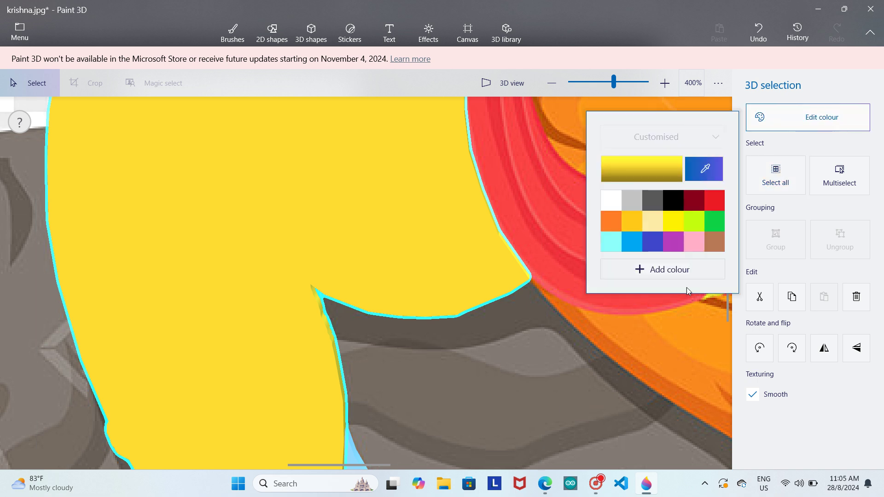
left_click(690, 330)
- Adjust the bent-leg shape's depth along the z-axis and deselect it
mouse_move(726, 314)
left_mouse_down()
mouse_move(731, 336)
mouse_move(726, 310)
left_mouse_up()
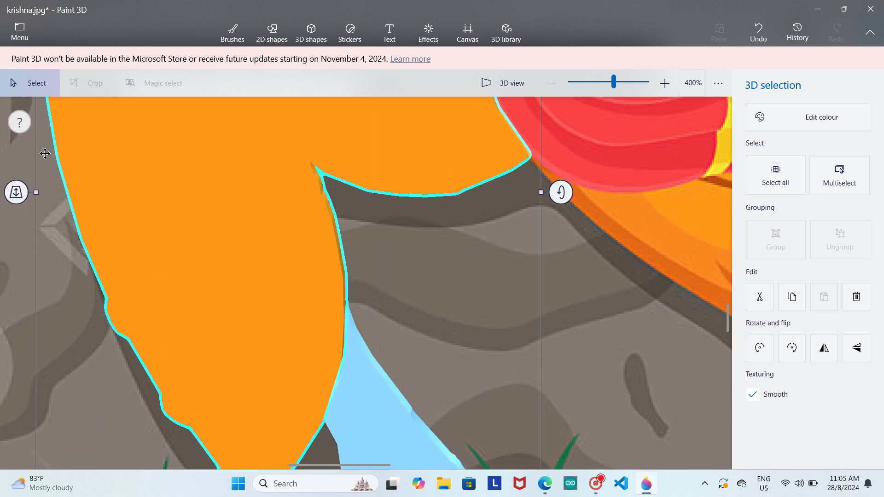
left_click_drag(16, 192, 33, 184)
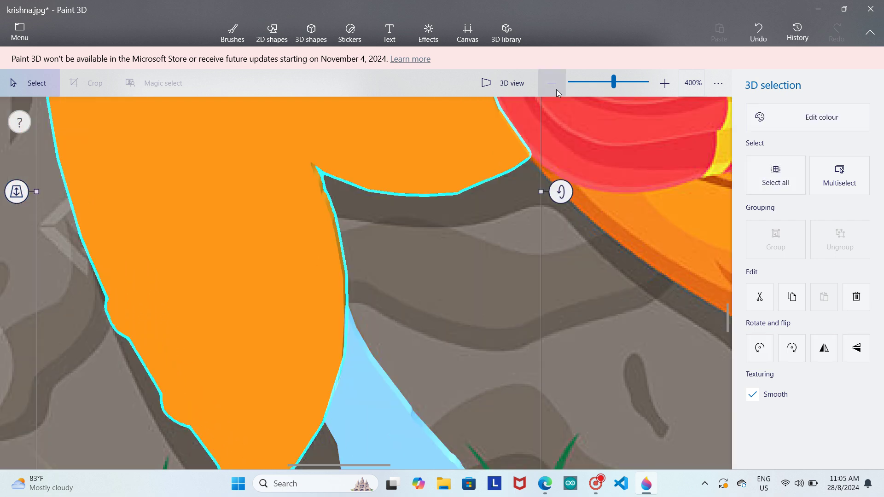
left_click(552, 83)
left_click(552, 83)
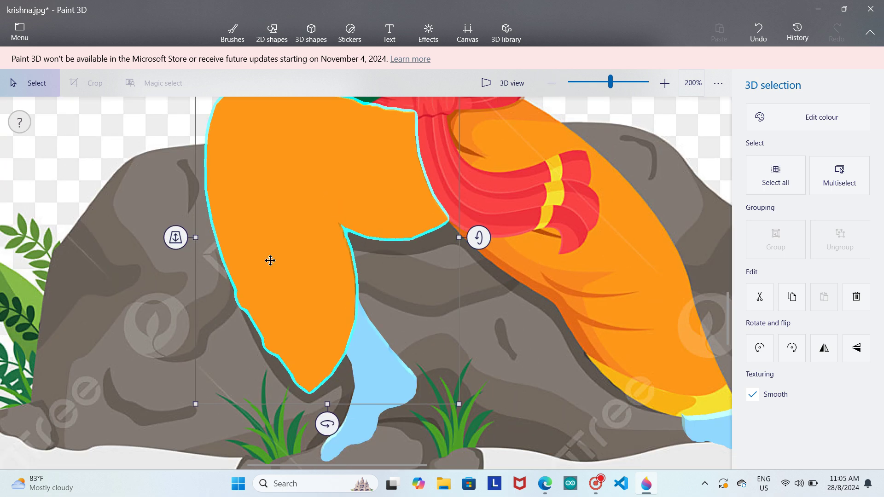
left_click_drag(172, 235, 181, 253)
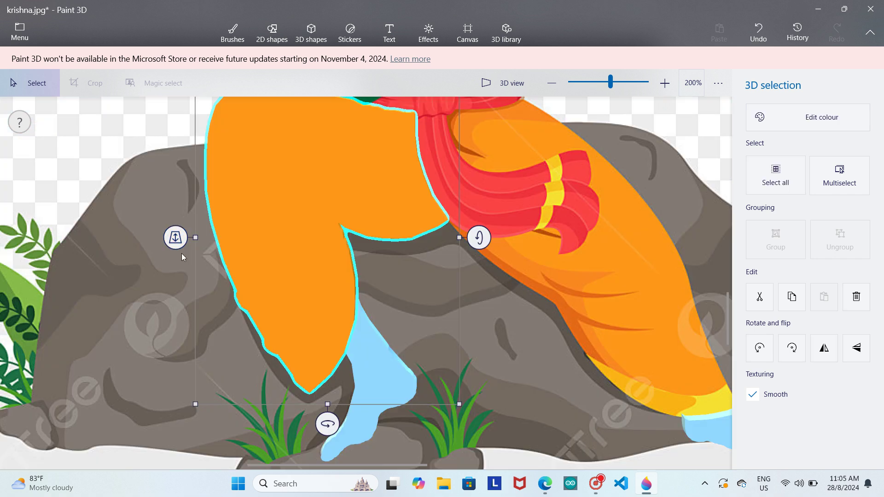
left_click(476, 296)
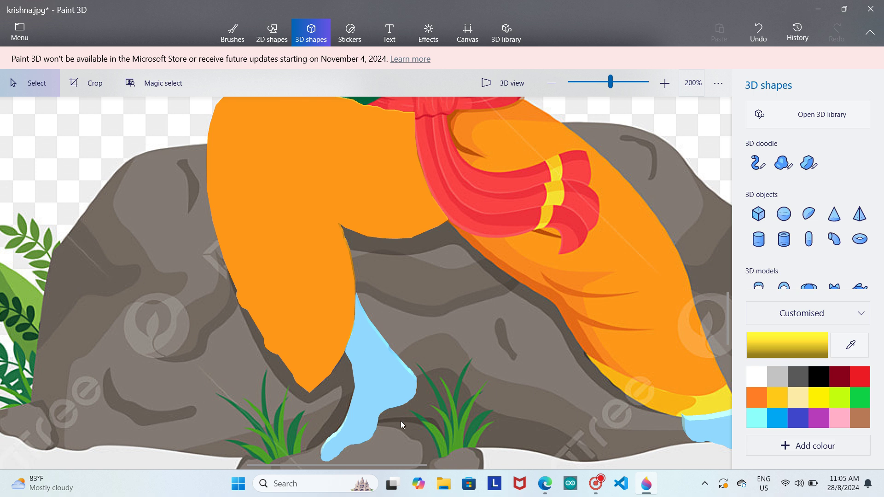
- Set the 3D shape colour to the orange sampled from the extended leg's thigh
left_click_drag(404, 465, 478, 465)
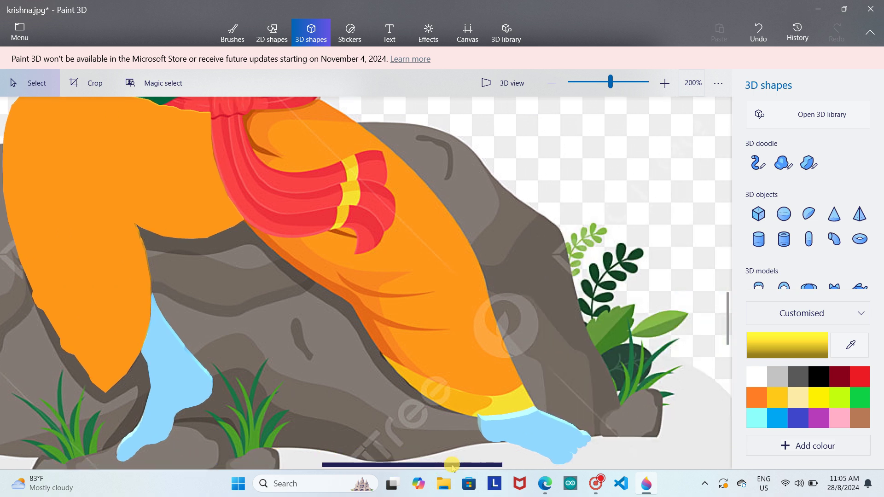
left_click_drag(730, 318, 726, 296)
left_click(850, 345)
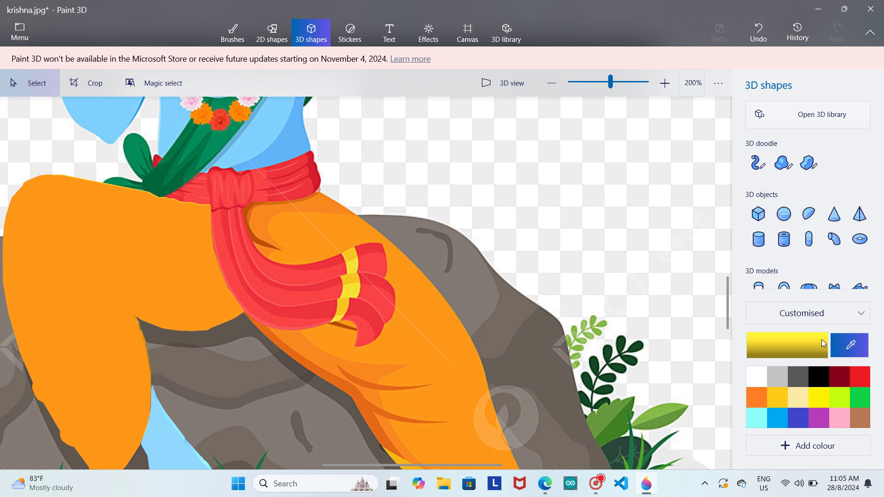
left_click(338, 223)
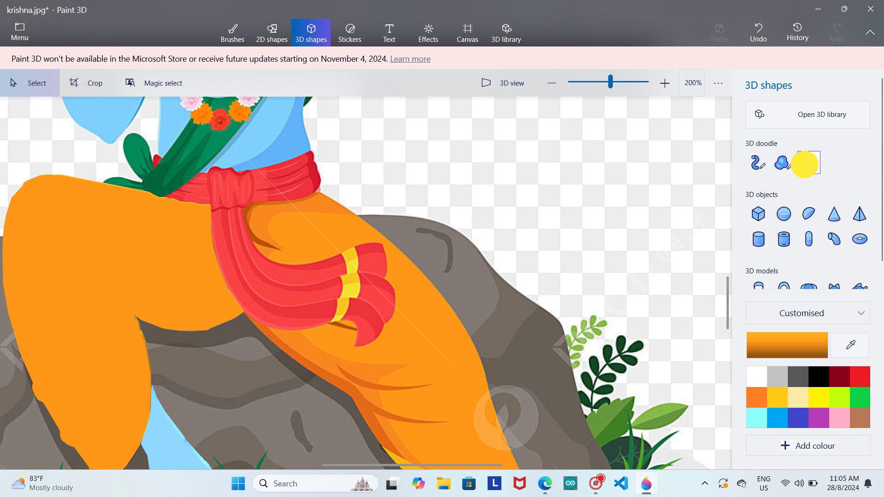
- Start a sharp-edge 3D doodle at the sash knot and trace the extended leg's underside and around its yellow hem
left_click(809, 163)
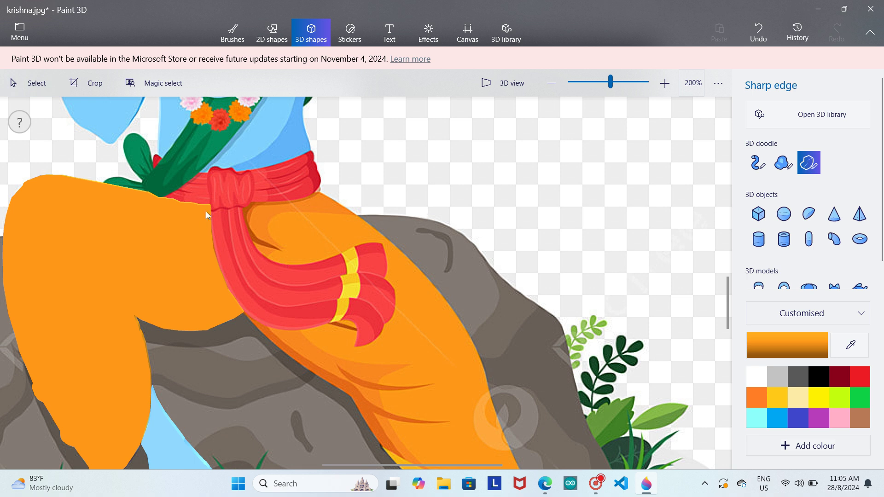
left_click_drag(211, 205, 224, 272)
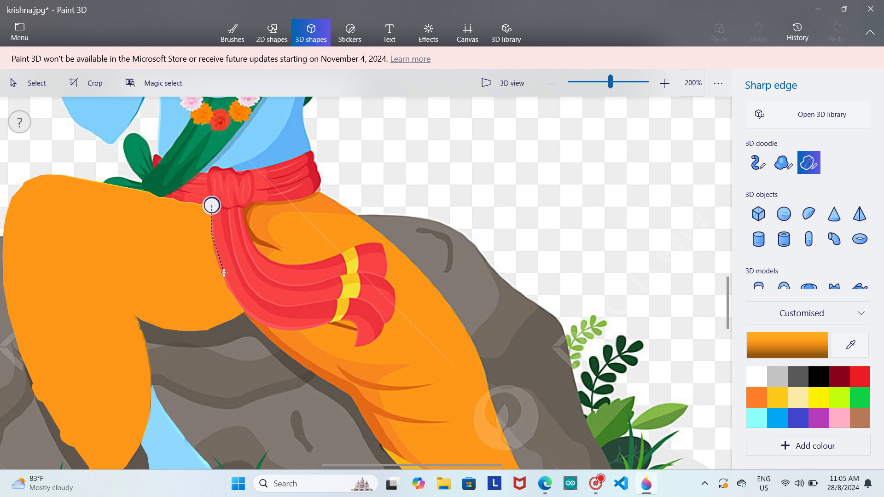
left_click_drag(236, 304, 258, 332)
left_click_drag(287, 357, 340, 389)
left_click_drag(352, 395, 373, 432)
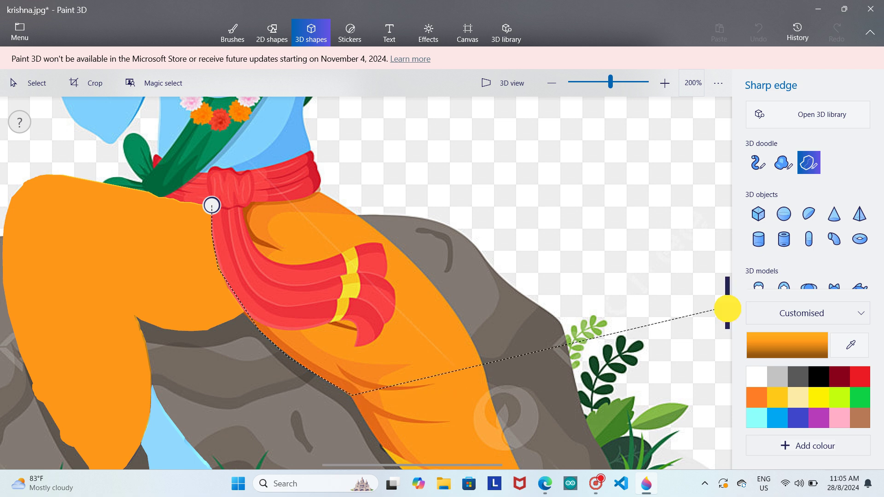
left_click_drag(728, 309, 727, 325)
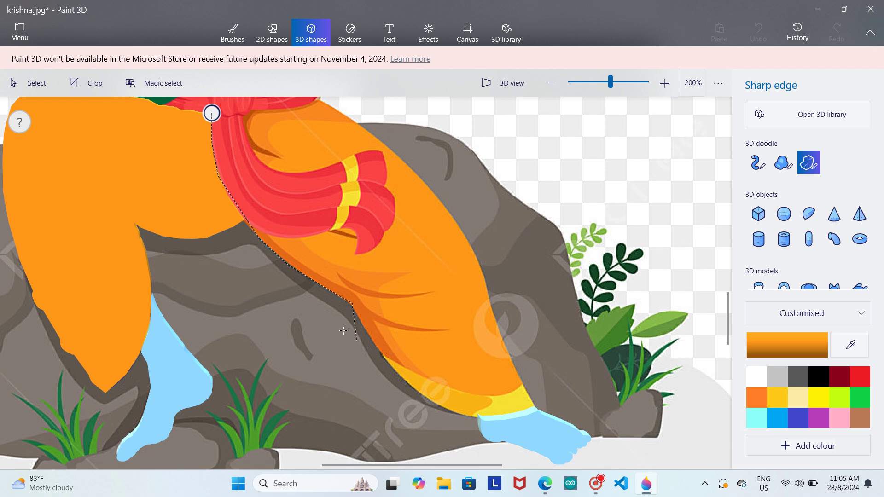
left_click_drag(360, 319, 409, 391)
mouse_move(458, 415)
left_mouse_down()
mouse_move(432, 401)
mouse_move(470, 418)
mouse_move(542, 407)
mouse_move(515, 360)
left_mouse_up()
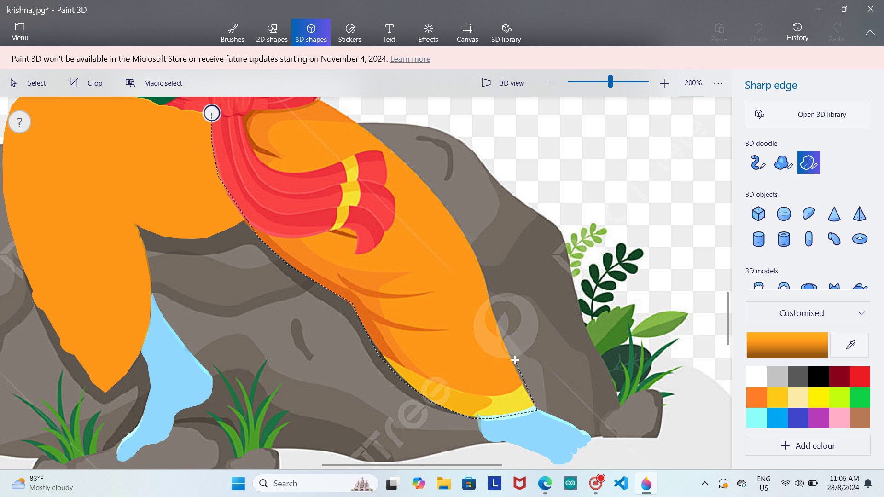
- Trace the extended leg's upper edge to the waist and along the red waistband to close the shape at its starting point
left_click(492, 314)
left_click(486, 286)
left_click(437, 200)
left_click(406, 165)
left_click(362, 122)
left_click(725, 321)
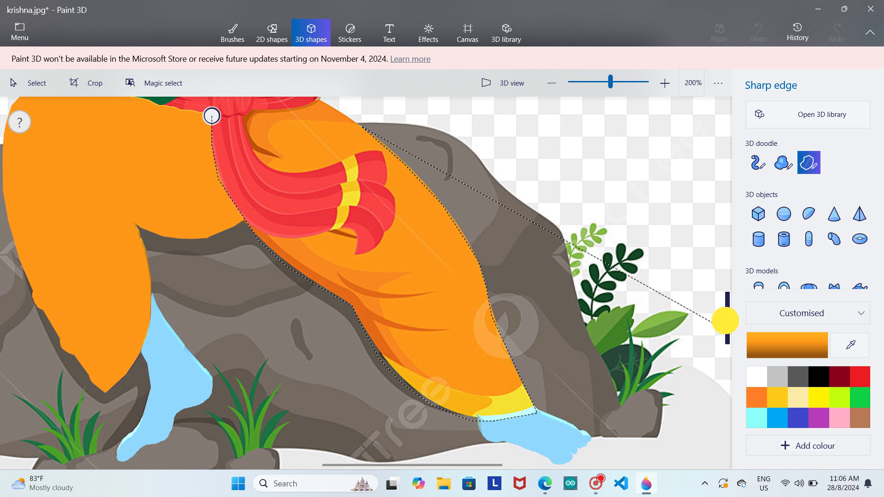
left_click_drag(725, 321, 726, 313)
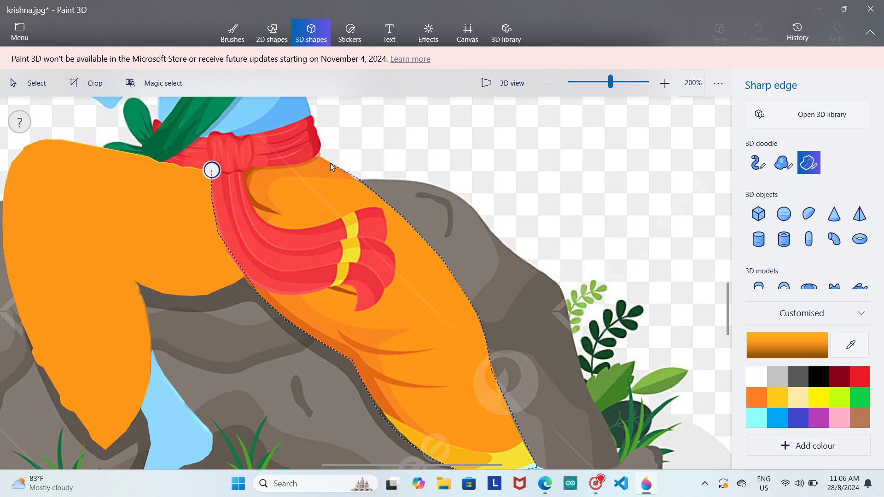
left_click(317, 157)
left_click_drag(251, 170, 211, 171)
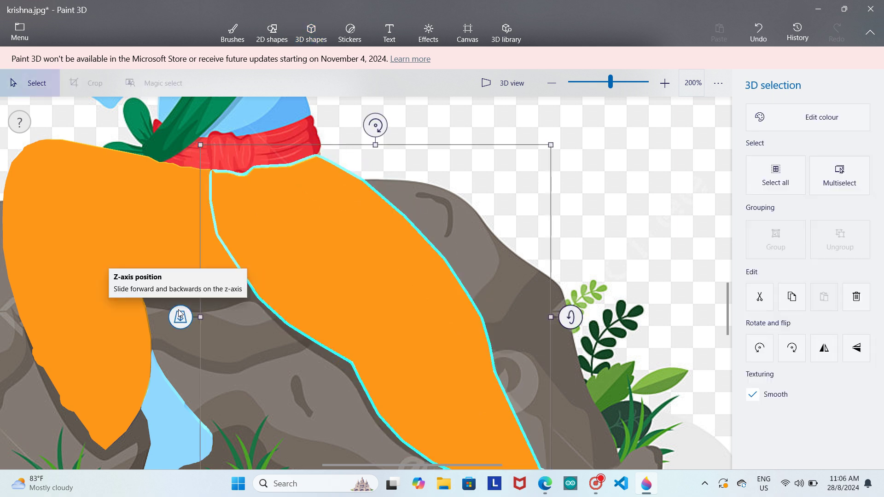
- Adjust the extended-leg shape's depth along the z-axis and deselect it
left_click_drag(179, 324, 201, 218)
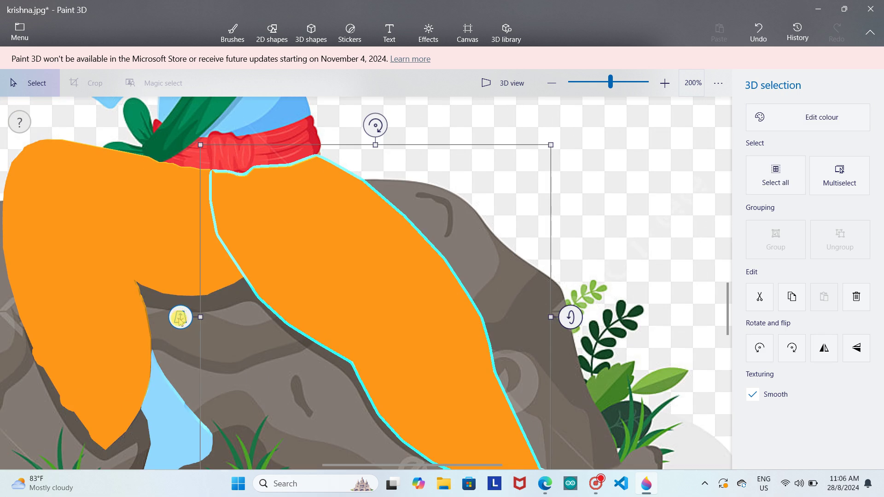
left_click_drag(193, 318, 190, 318)
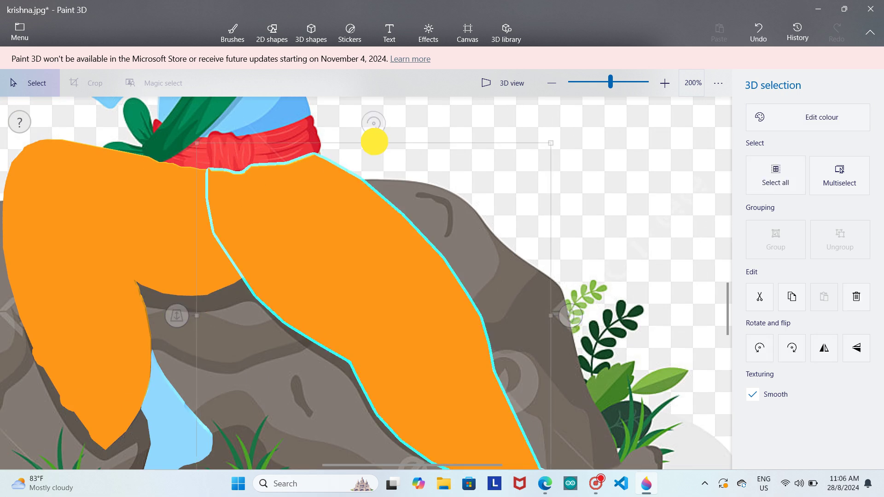
left_click(368, 150)
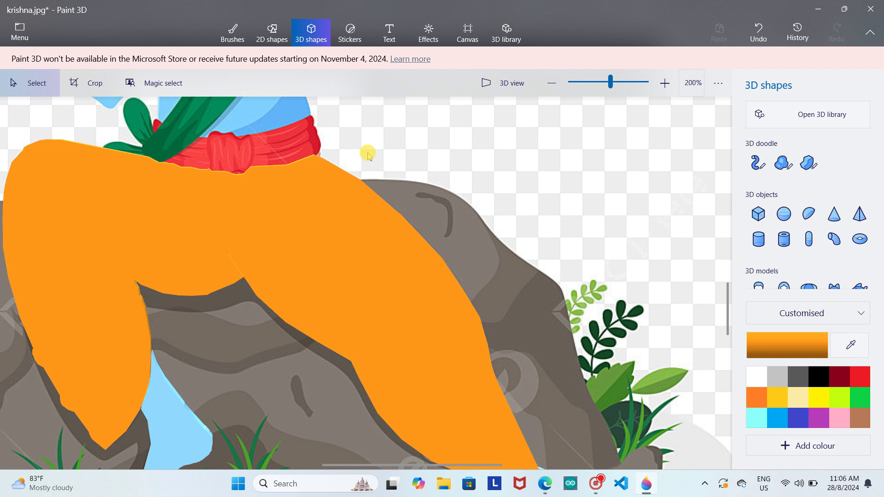
left_click(270, 235)
left_click_drag(175, 316, 176, 316)
left_click(230, 358)
left_click_drag(727, 318, 727, 324)
- Select a rectangular area of about 574 × 358 px over the orange trousers
left_click(551, 84)
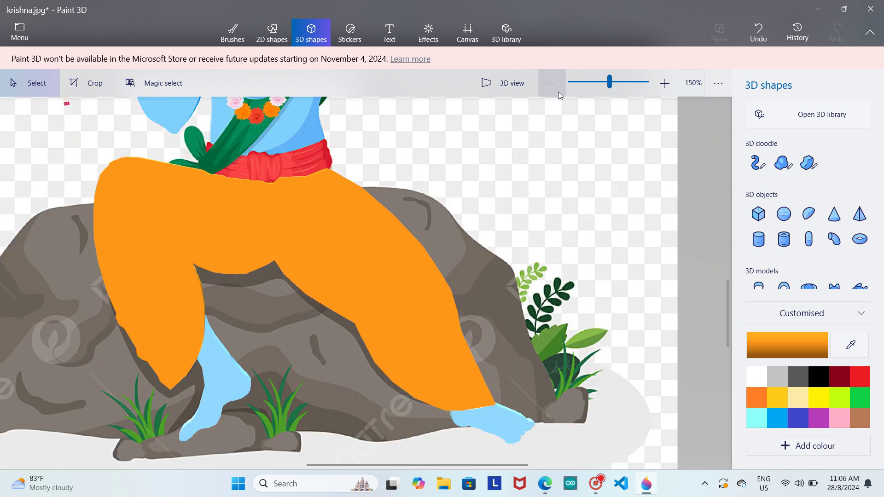
left_click(553, 92)
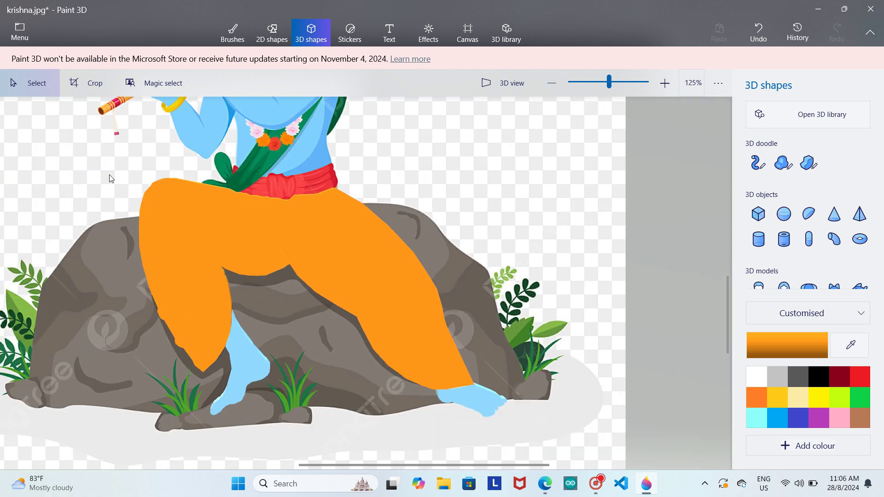
left_click_drag(188, 233, 471, 430)
left_click(506, 392)
left_click(480, 286)
left_click_drag(101, 153, 431, 360)
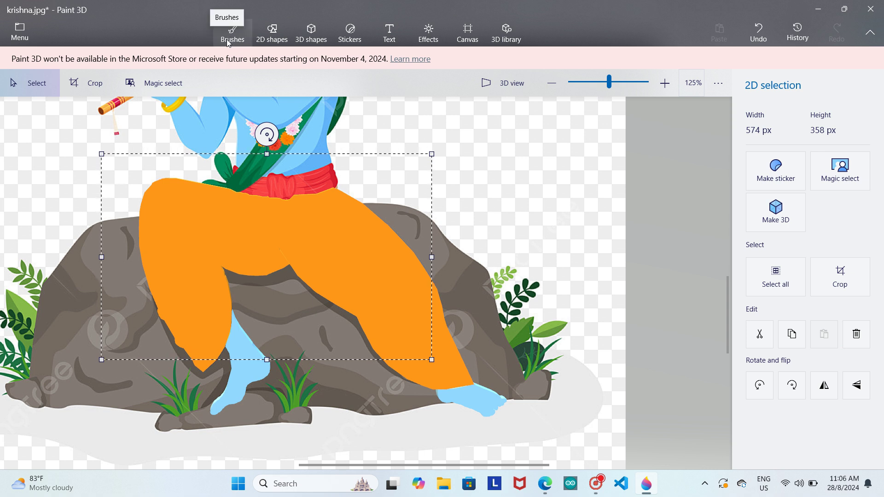
- Group the 3D trouser legs and feet into one object and move it off the picture to its right side
left_click(316, 35)
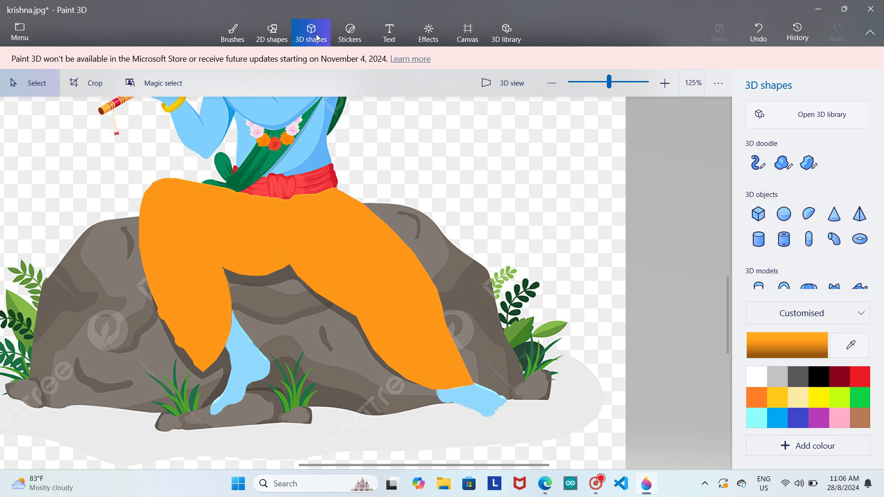
left_click_drag(106, 167, 617, 453)
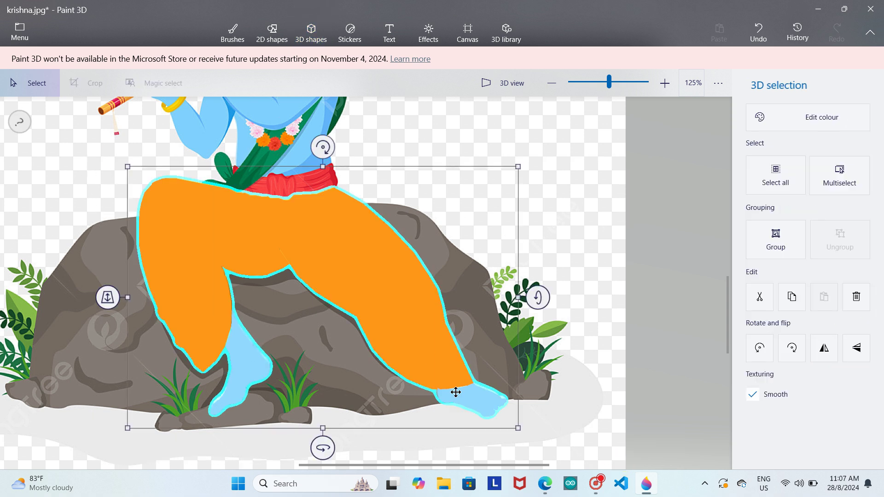
left_click(764, 246)
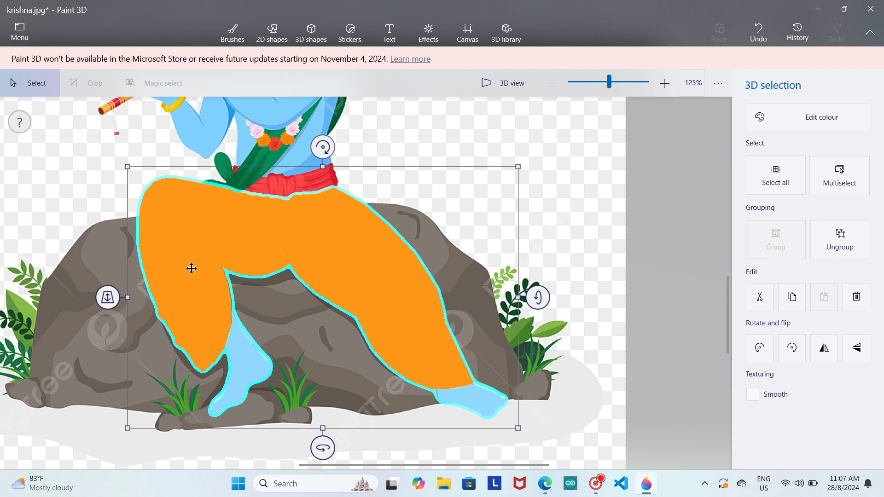
left_click_drag(191, 268, 569, 269)
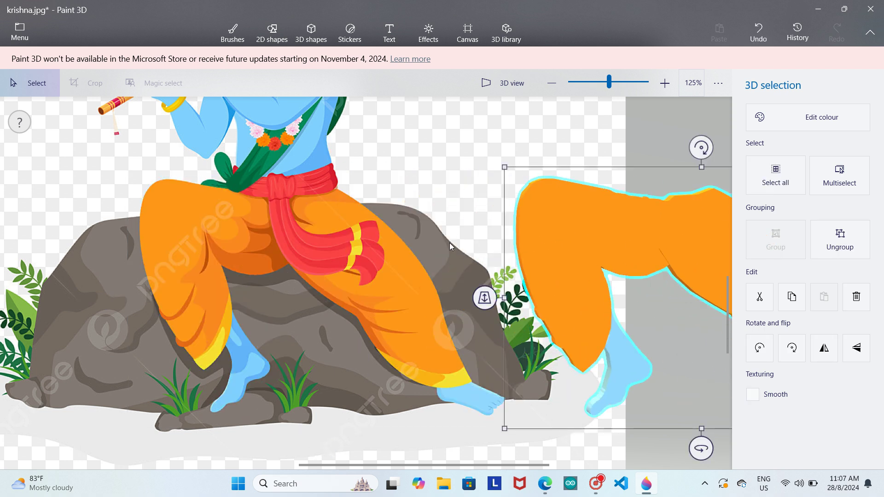
left_click(558, 171)
- Trace the red waistband around its whole outline, including the knot, as a sharp-edge 3D doodle
left_click(652, 88)
left_click(652, 88)
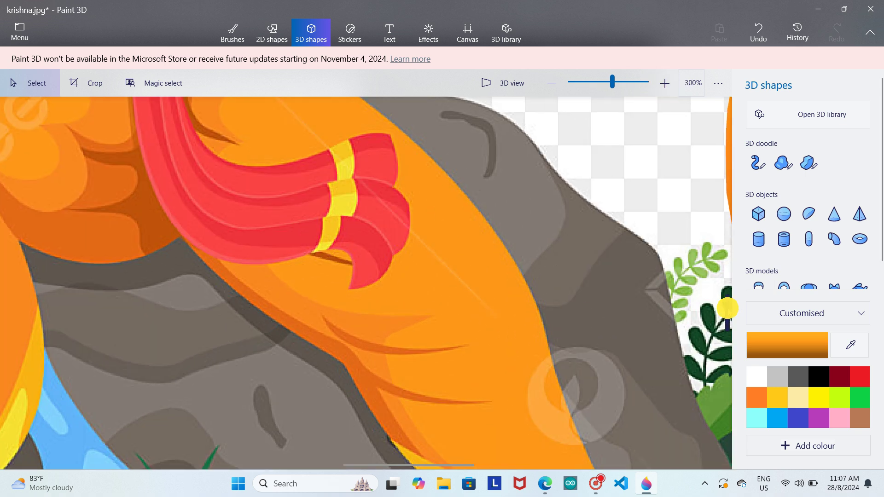
left_click_drag(728, 317, 722, 291)
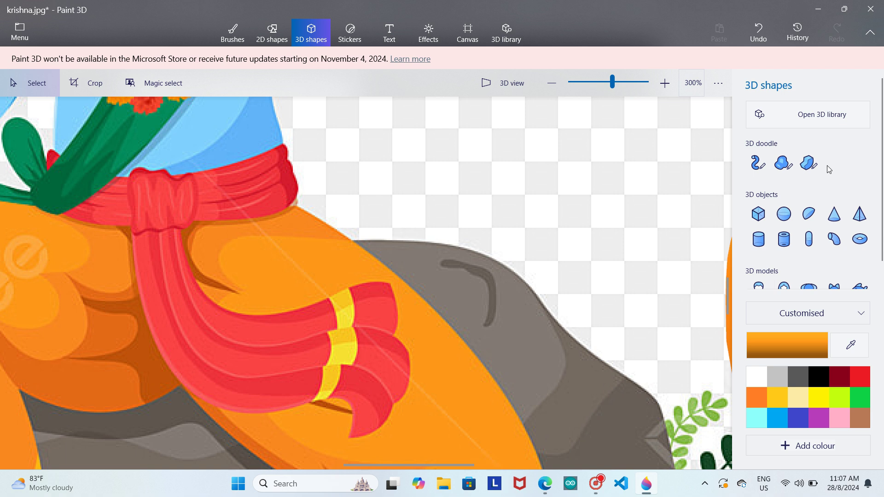
left_click(809, 163)
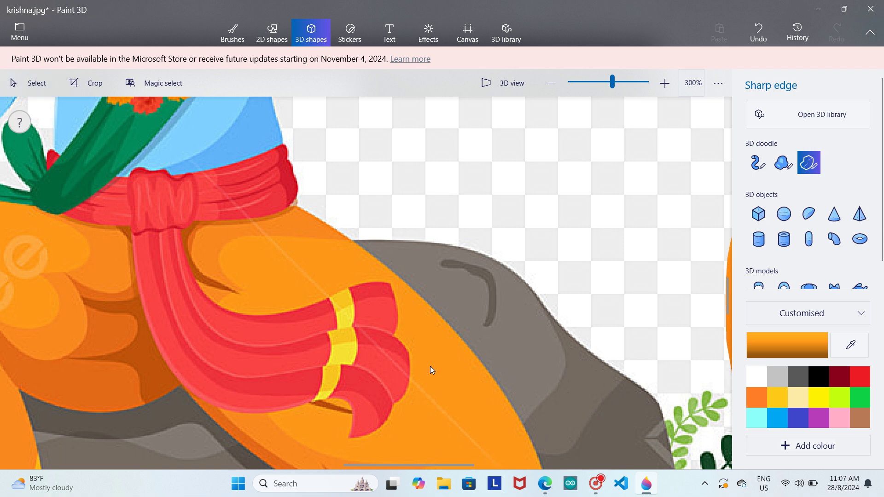
left_click_drag(411, 463, 388, 463)
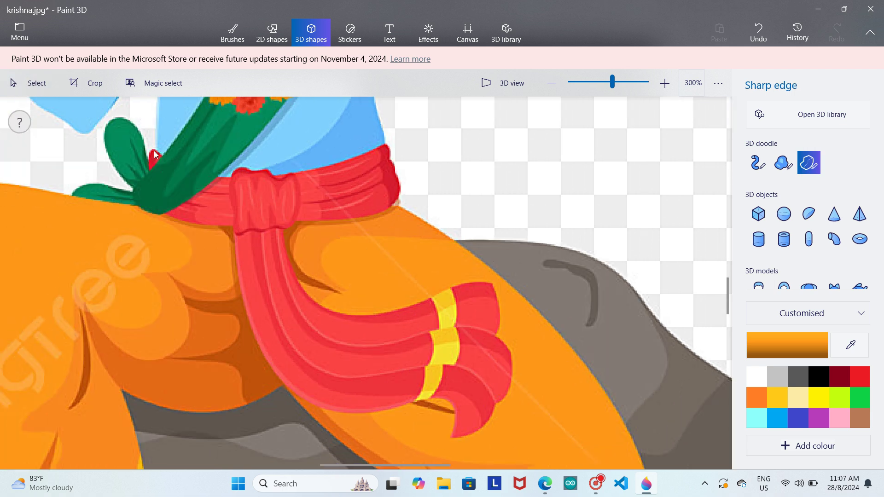
mouse_move(154, 149)
left_mouse_down()
mouse_move(165, 214)
mouse_move(234, 225)
mouse_move(240, 237)
mouse_move(396, 212)
mouse_move(401, 191)
mouse_move(388, 144)
mouse_move(283, 180)
mouse_move(363, 153)
mouse_move(281, 179)
mouse_move(260, 167)
mouse_move(263, 184)
mouse_move(239, 167)
mouse_move(223, 179)
mouse_move(162, 170)
mouse_move(169, 166)
mouse_move(150, 155)
left_mouse_up()
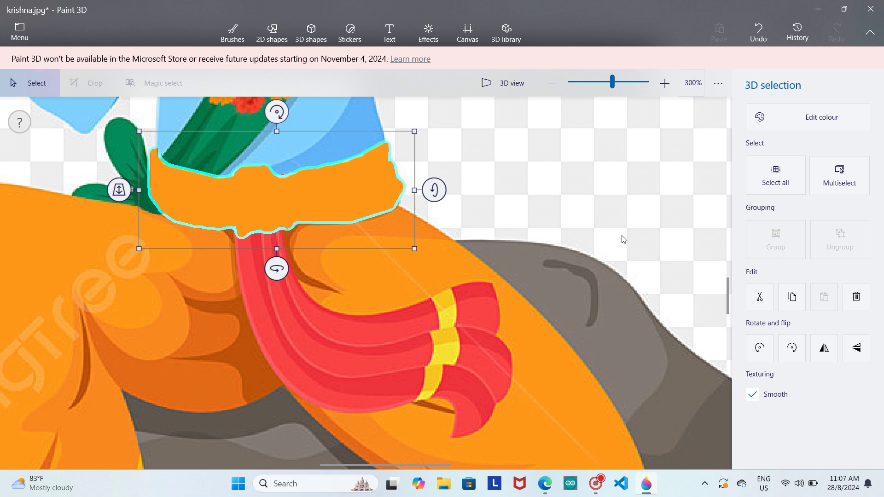
- Recolour the waistband shape with the red sampled from the hanging sash and deselect it
left_click(789, 118)
left_click(704, 168)
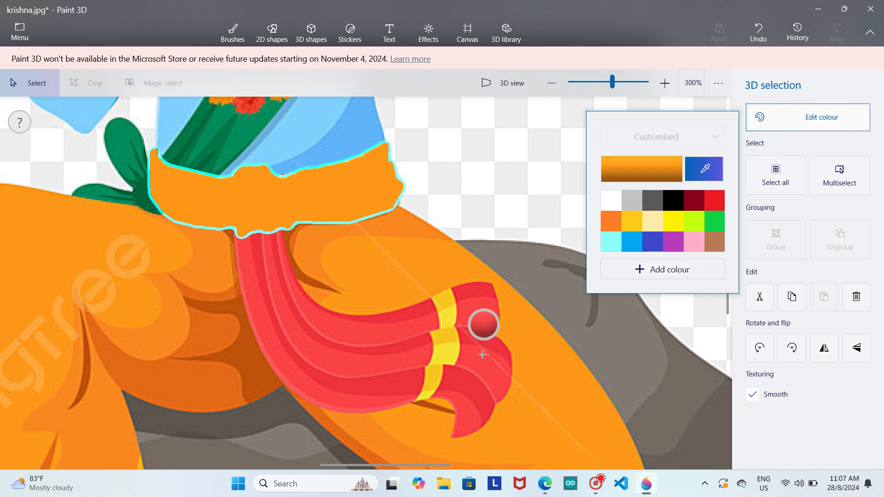
left_click(477, 361)
left_click(547, 214)
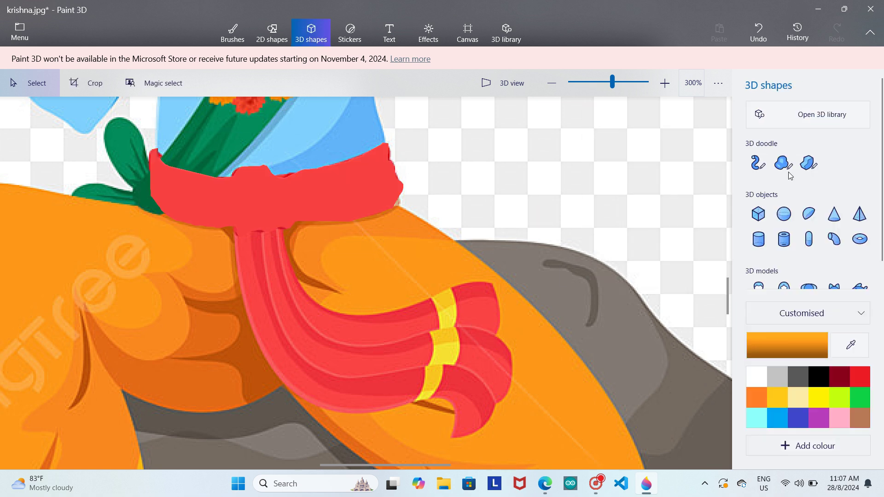
- Trace the hanging sash from below the knot around its flared end as a closed sharp-edge 3D doodle
left_click(809, 163)
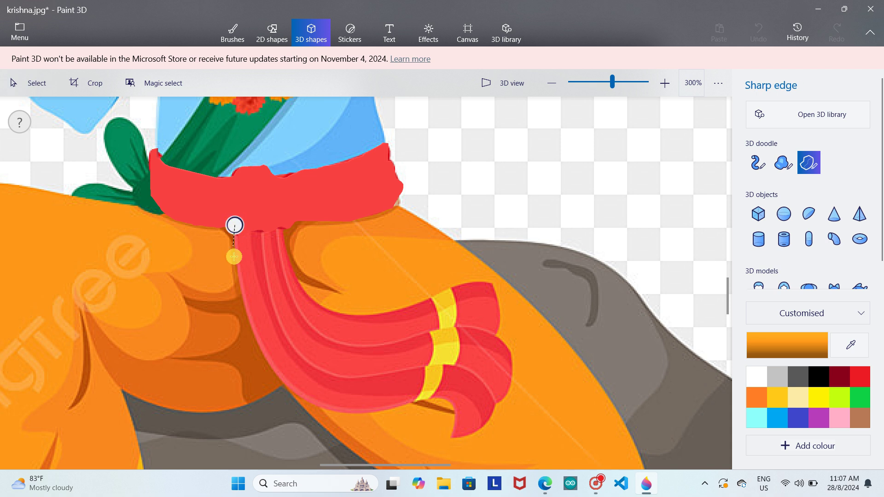
left_click(234, 267)
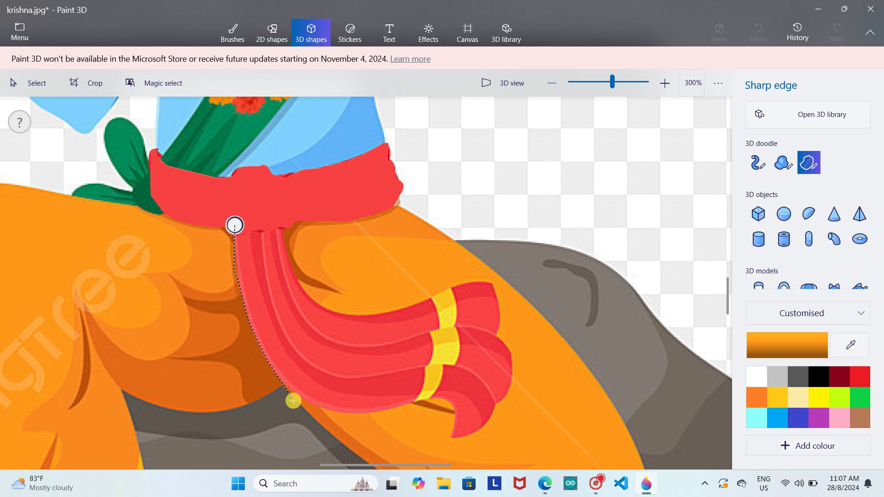
mouse_move(293, 401)
left_mouse_down()
mouse_move(320, 411)
mouse_move(369, 410)
mouse_move(360, 403)
mouse_move(378, 411)
mouse_move(436, 394)
mouse_move(451, 401)
mouse_move(451, 438)
mouse_move(468, 434)
mouse_move(508, 389)
mouse_move(512, 355)
mouse_move(495, 335)
mouse_move(500, 303)
mouse_move(492, 284)
mouse_move(471, 283)
mouse_move(492, 280)
mouse_move(475, 280)
mouse_move(407, 309)
mouse_move(326, 317)
mouse_move(341, 315)
mouse_move(300, 290)
mouse_move(283, 226)
mouse_move(229, 230)
left_mouse_up()
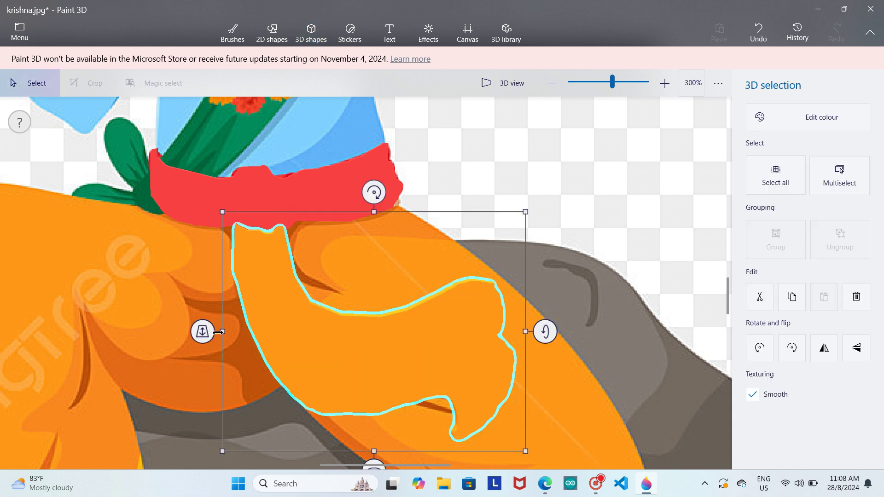
- Recolour the hanging-sash shape red, adjust its depth along the z-axis and deselect it
left_click(773, 119)
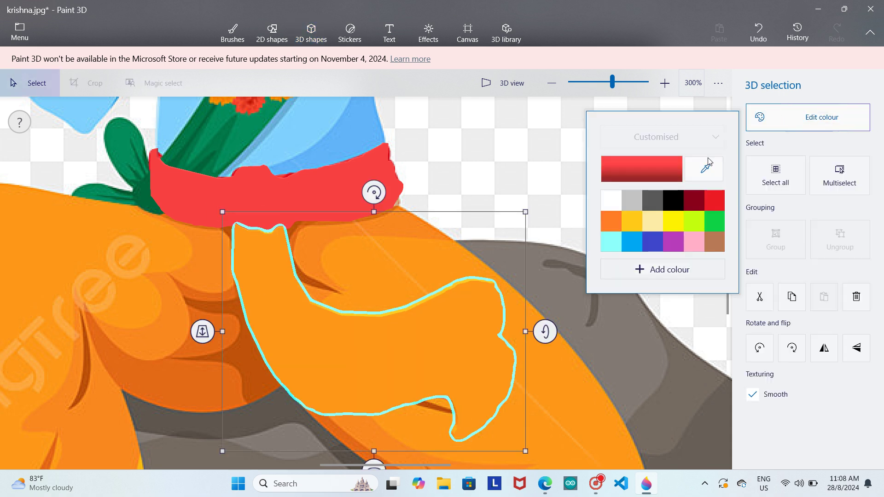
left_click(661, 169)
left_click(405, 357)
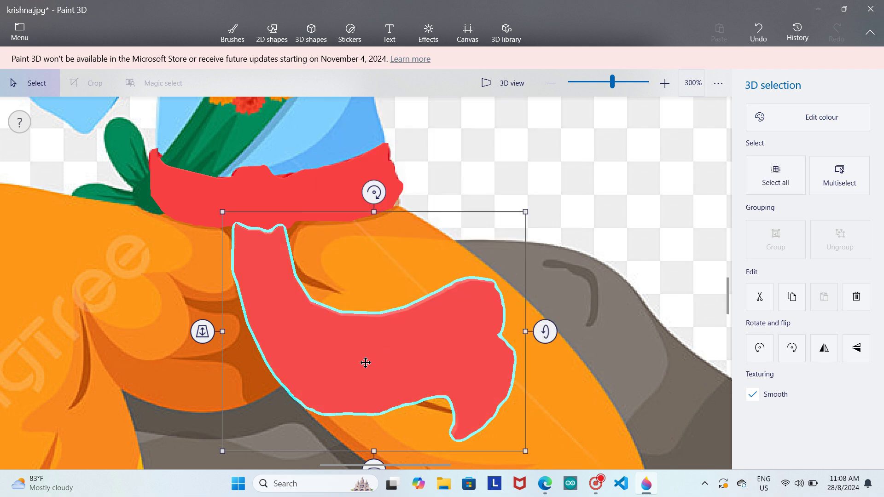
left_click_drag(202, 339, 205, 298)
left_click(147, 204)
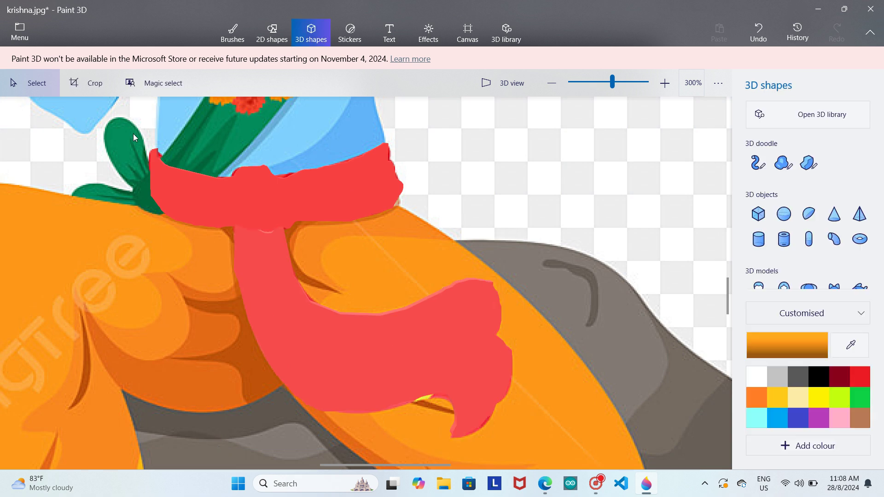
- Select the waistband and hanging-sash shapes together, move them onto the separated 3D legs and adjust their z-axis depth
left_click_drag(139, 132, 524, 449)
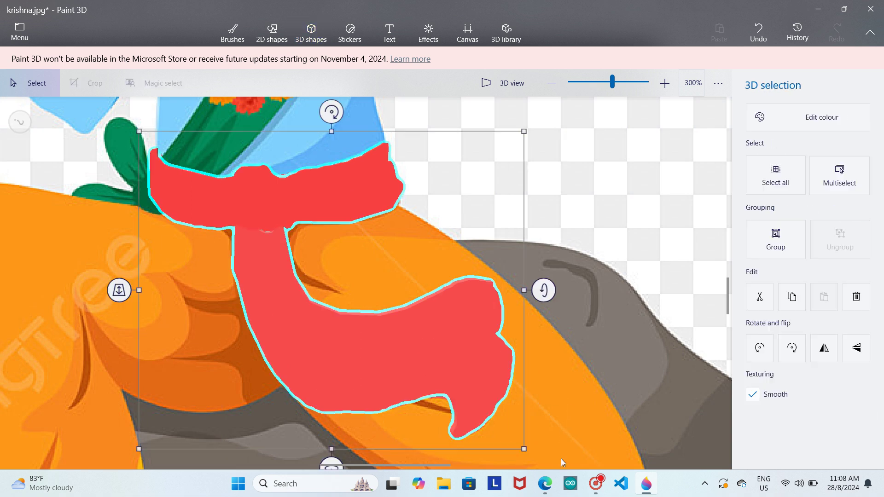
left_click(552, 83)
left_click(551, 82)
mouse_move(372, 267)
left_mouse_down()
mouse_move(591, 217)
mouse_move(638, 262)
left_mouse_up()
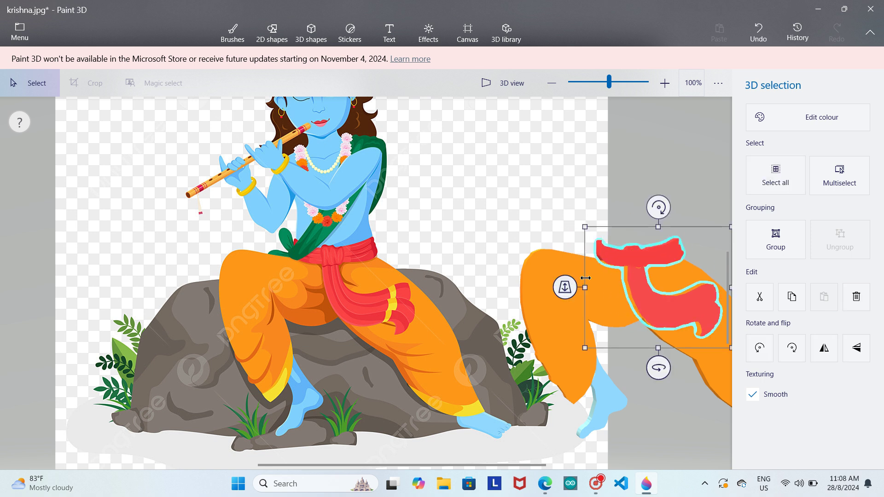
left_click_drag(565, 290, 565, 288)
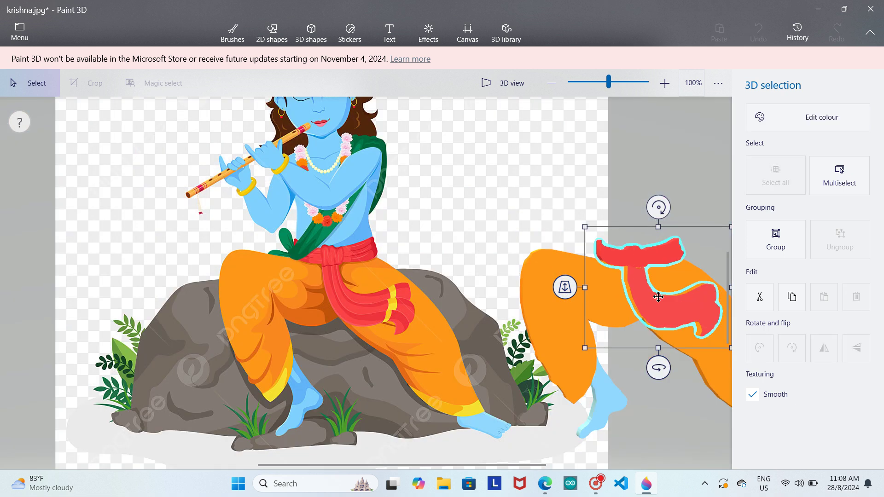
- Adjust the z-axis depth of the hanging sash and the waistband individually over the 3D legs
left_click(630, 300)
left_click(649, 314)
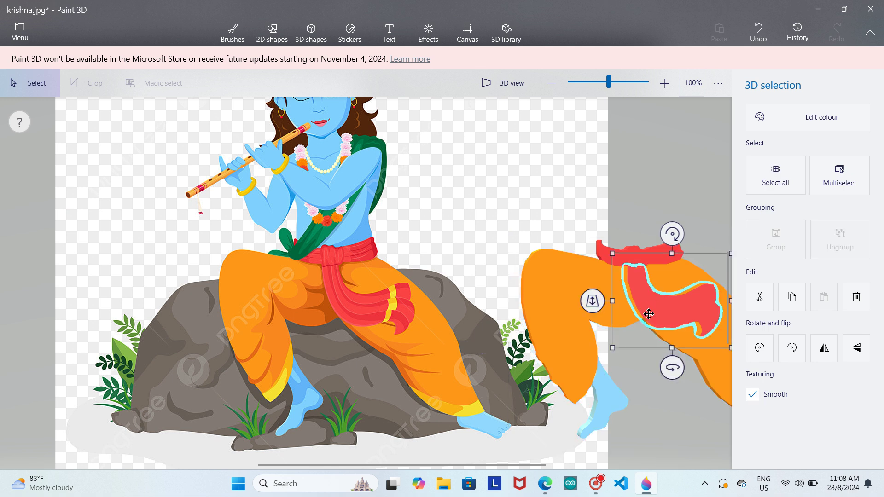
left_click_drag(592, 306, 592, 301)
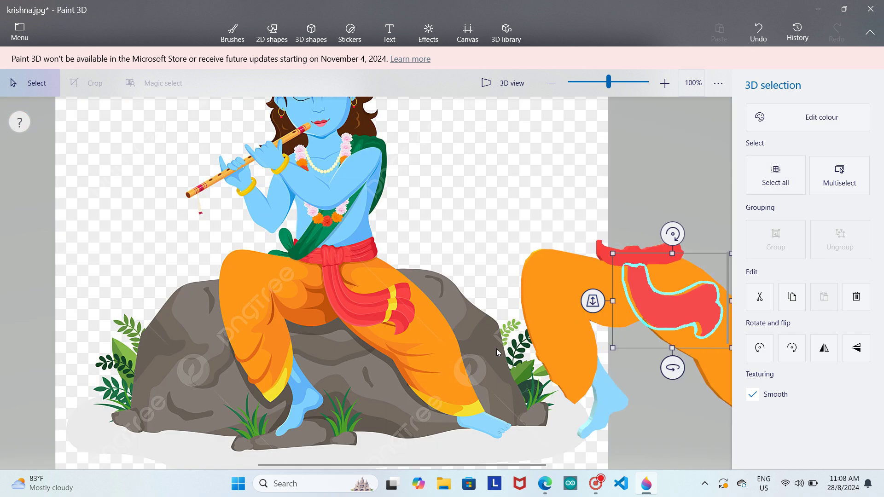
left_click(489, 368)
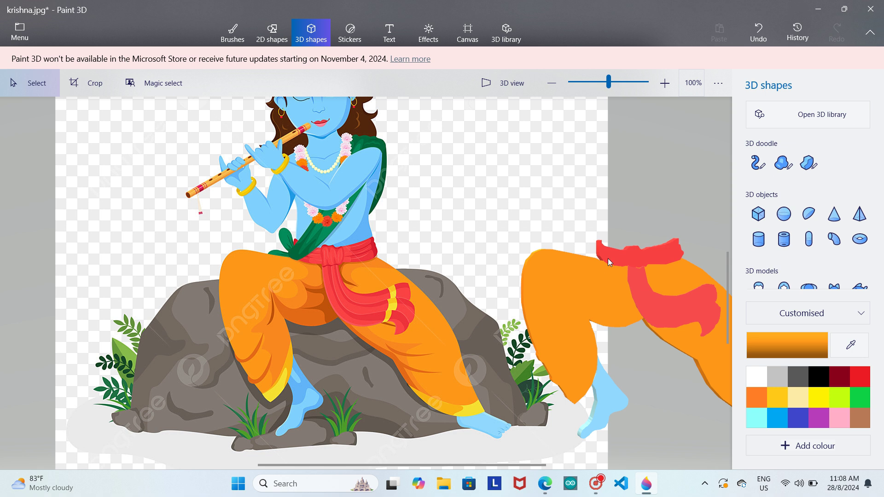
left_click(630, 263)
left_click_drag(563, 255, 564, 263)
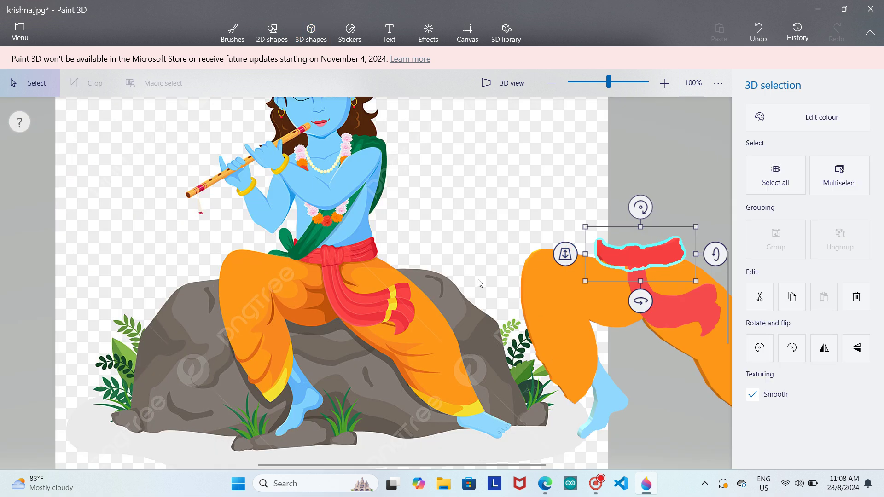
left_click(480, 292)
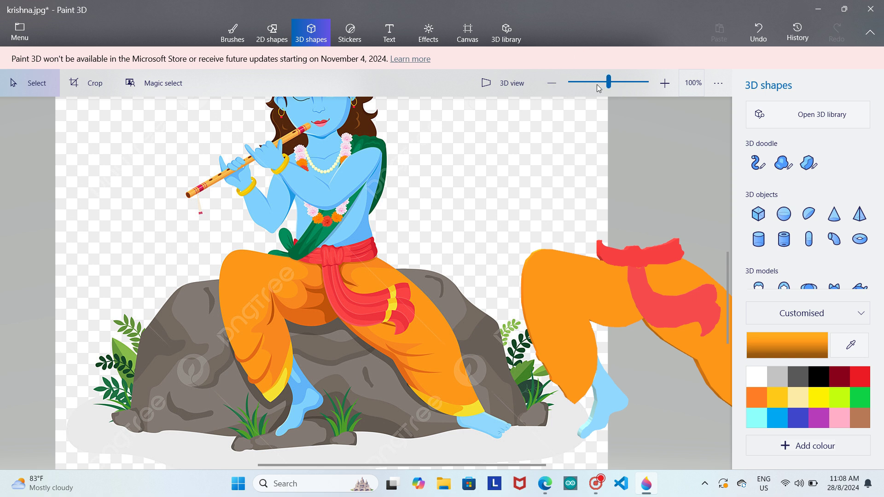
- Group the waistband, hanging sash and 3D legs beside the picture into one object and deselect it
left_click(617, 83)
left_click(595, 84)
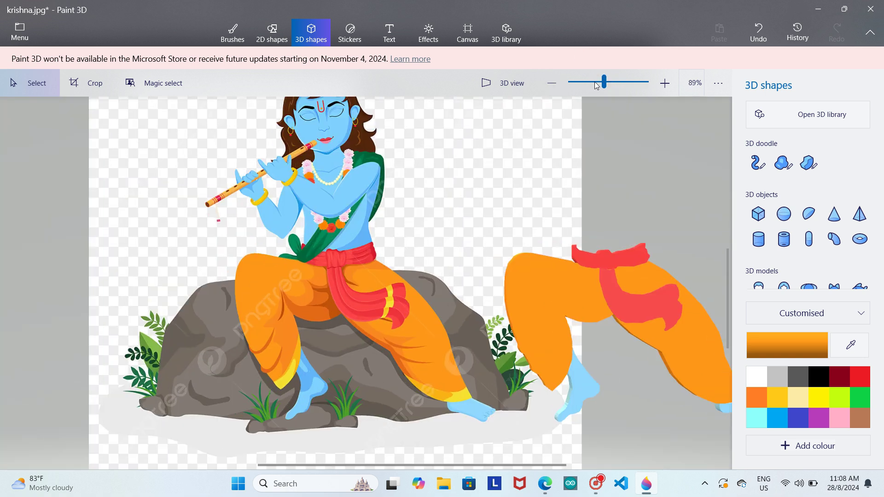
left_click(584, 87)
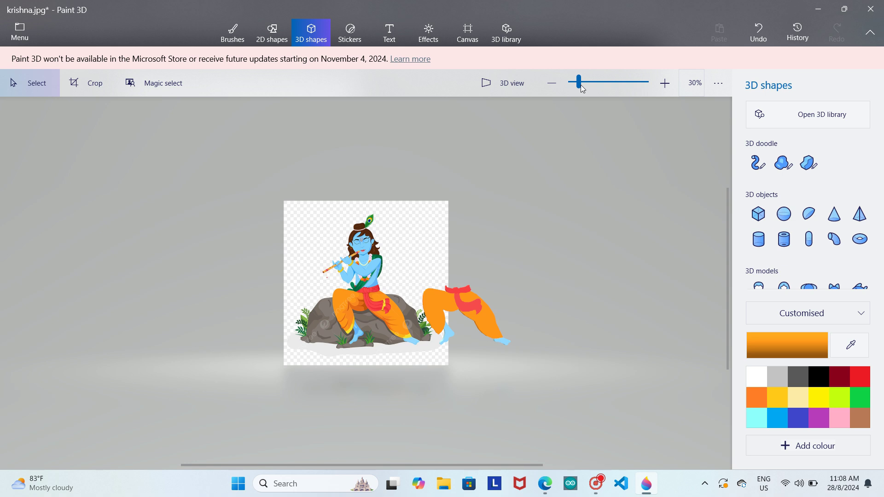
left_click(665, 83)
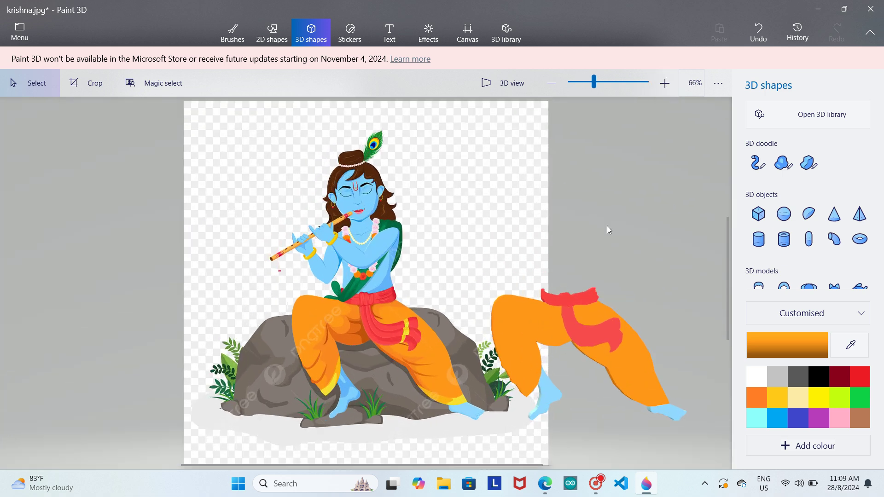
left_click_drag(461, 269, 718, 444)
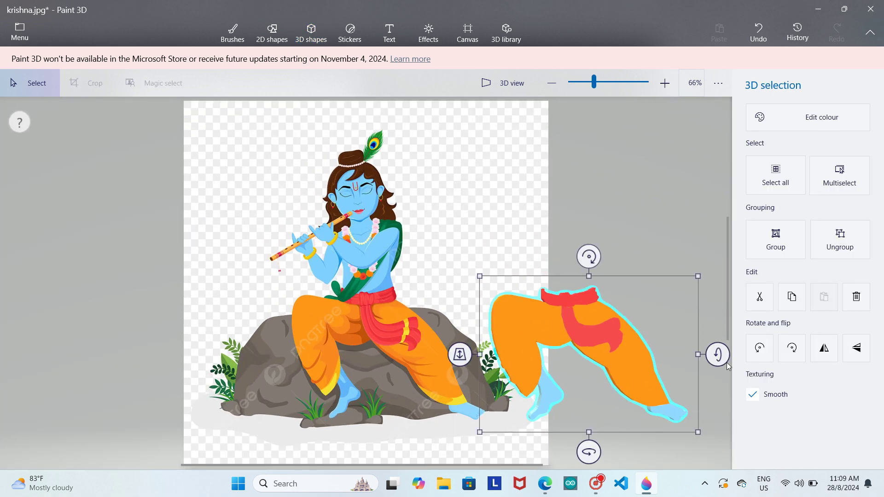
left_click(663, 250)
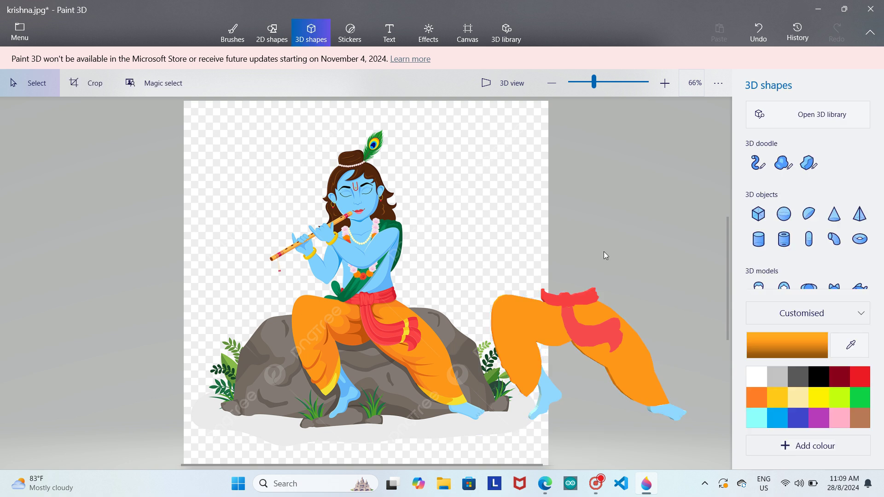
- Move the grouped 3D lower body back over the seated figure and nudge it slightly left to align at the waist
left_click_drag(501, 341, 318, 338)
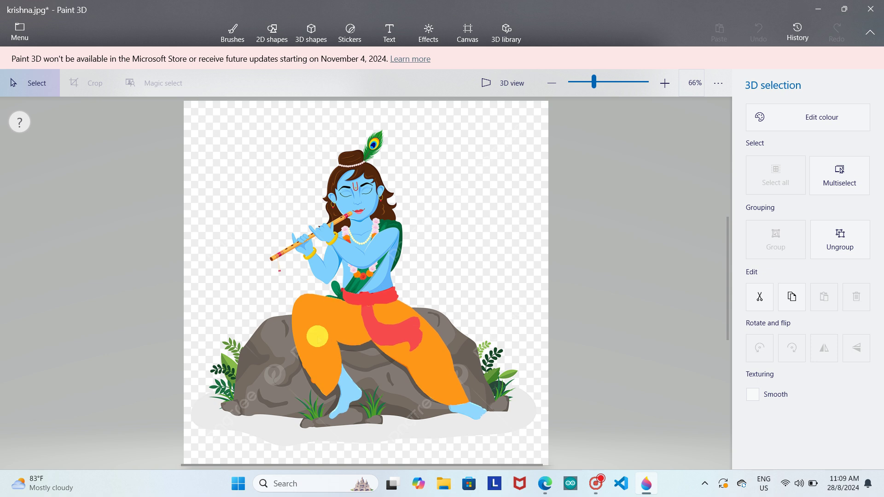
left_click(490, 166)
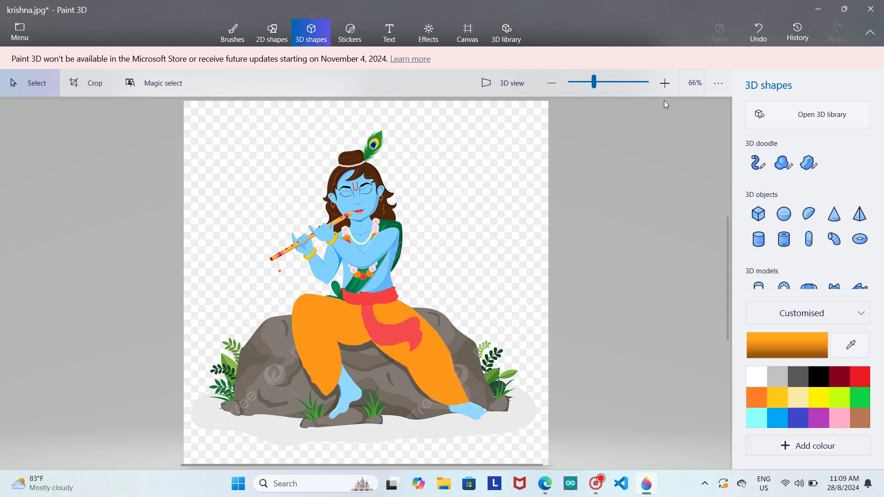
left_click(664, 83)
left_click(664, 83)
left_click(664, 83)
left_click(665, 83)
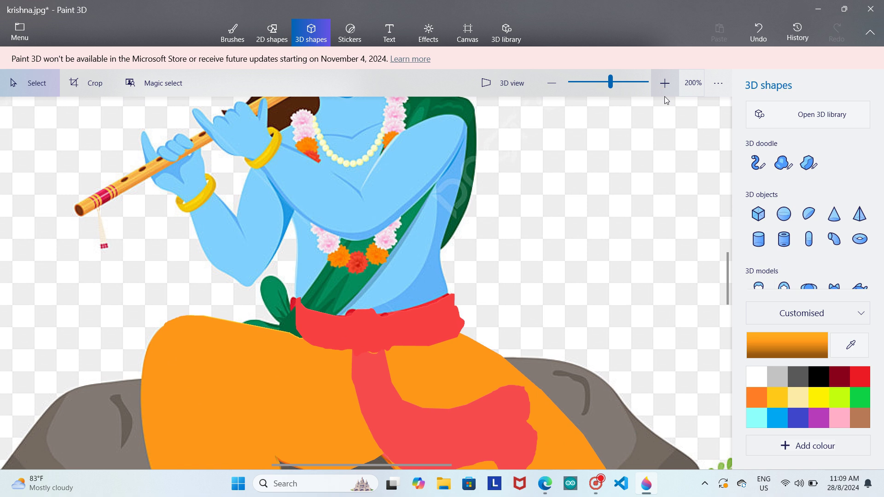
left_click(664, 92)
left_click(468, 343)
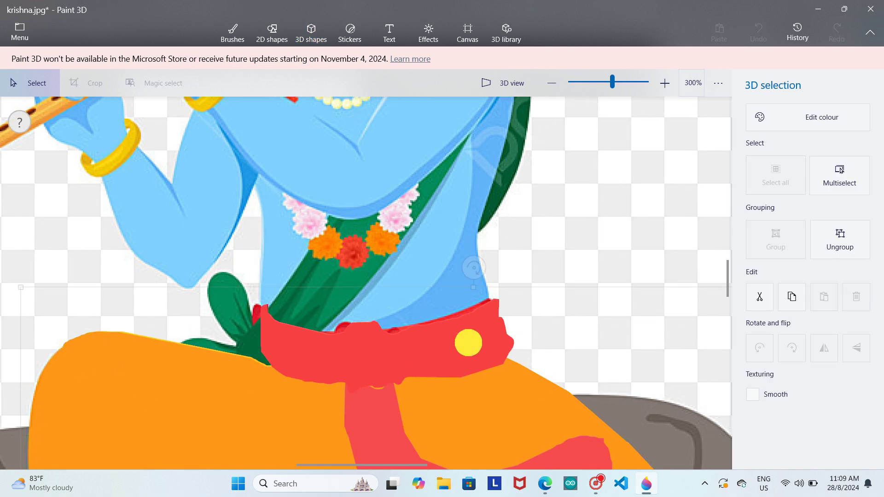
left_click_drag(469, 343, 461, 343)
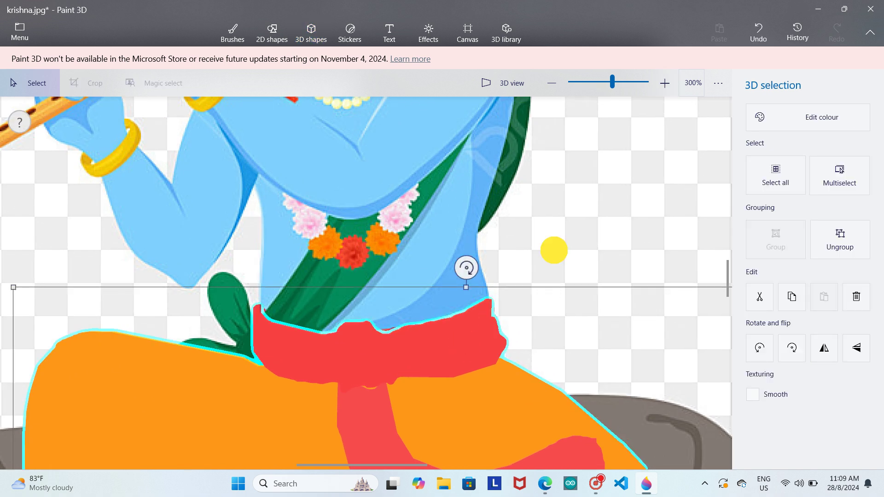
- Sample the sash's green colour and trace the sash crossing the torso as a sharp-edge 3D shape
left_click(554, 250)
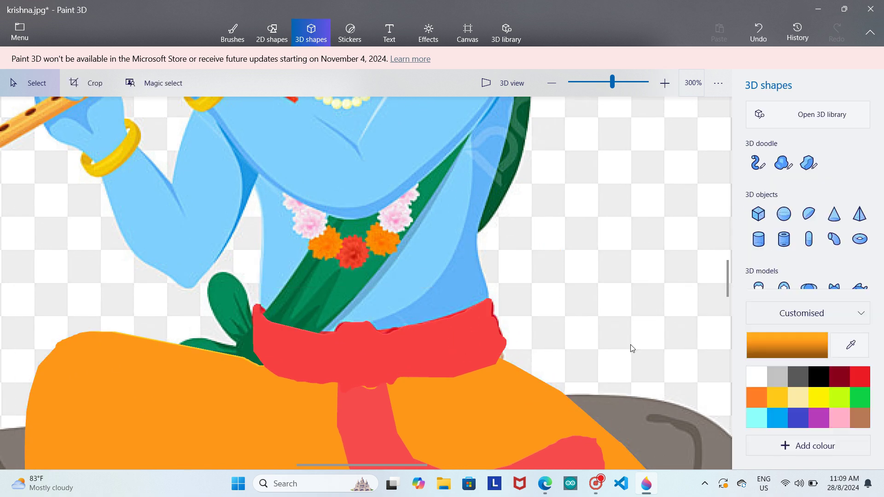
left_click(868, 348)
left_click(353, 229)
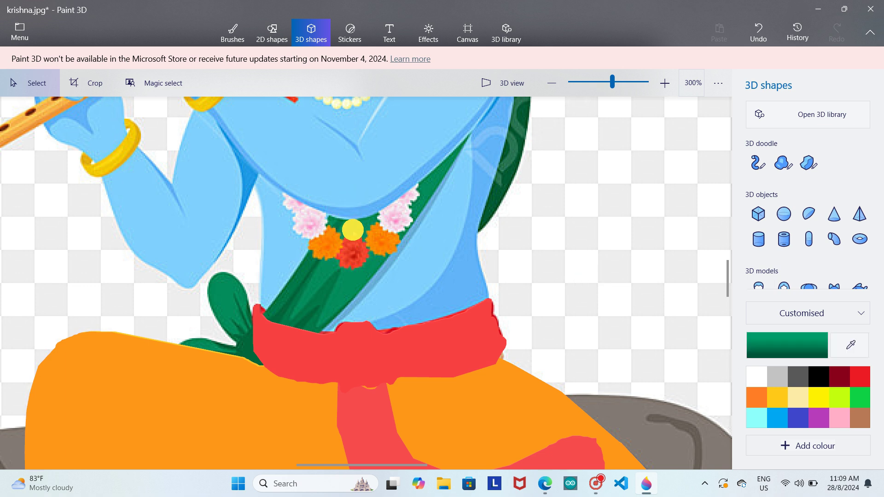
left_click(809, 162)
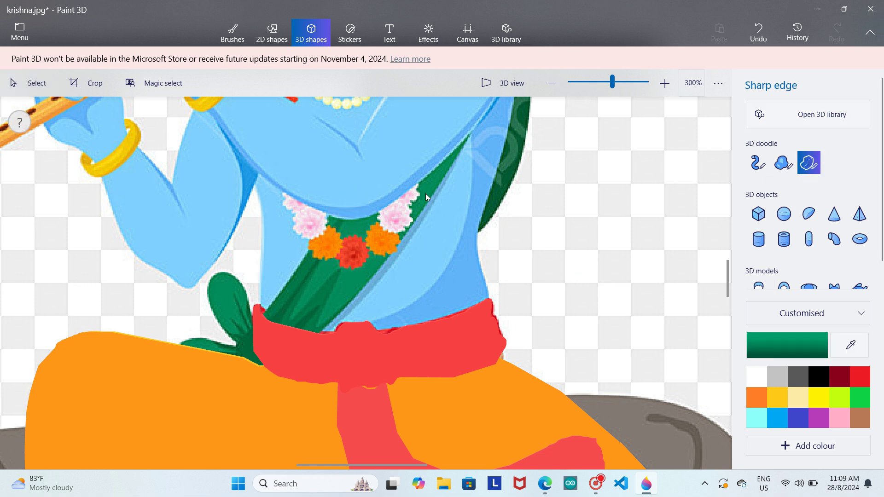
left_click(329, 215)
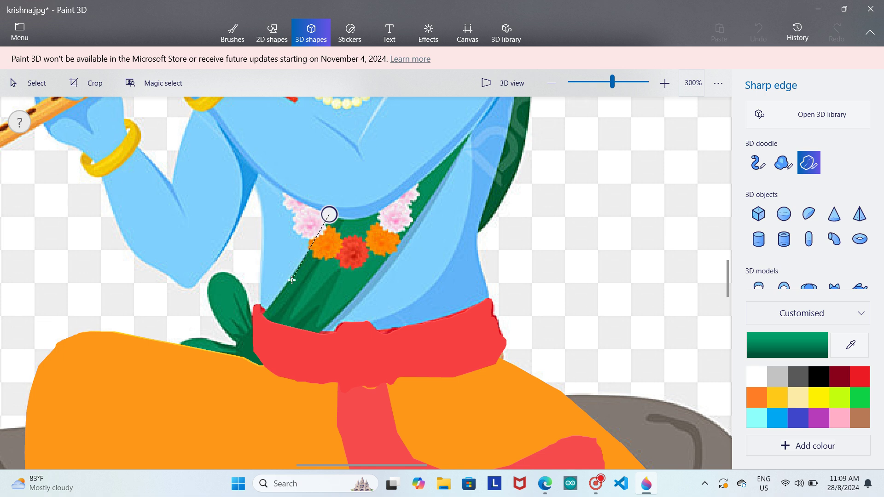
mouse_move(256, 316)
left_mouse_down()
mouse_move(237, 346)
mouse_move(260, 366)
mouse_move(317, 329)
mouse_move(372, 275)
left_mouse_up()
left_click(460, 157)
left_click_drag(468, 137, 409, 197)
left_click_drag(381, 215, 326, 218)
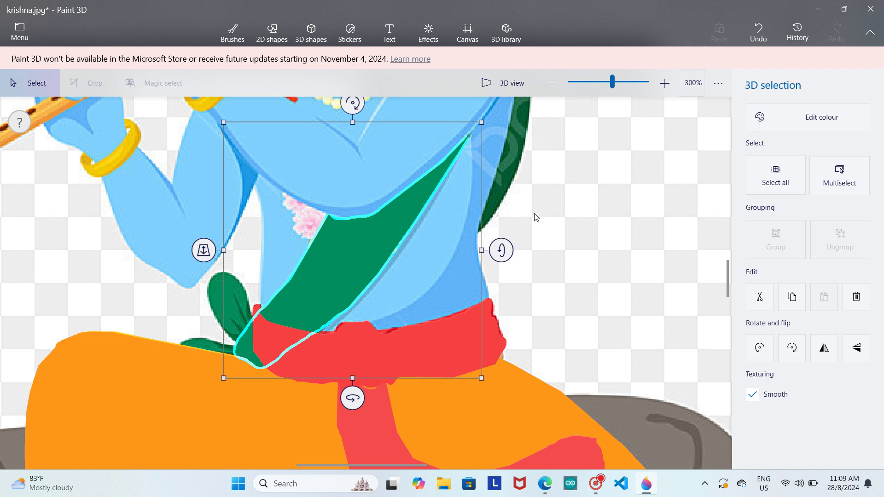
left_click(621, 223)
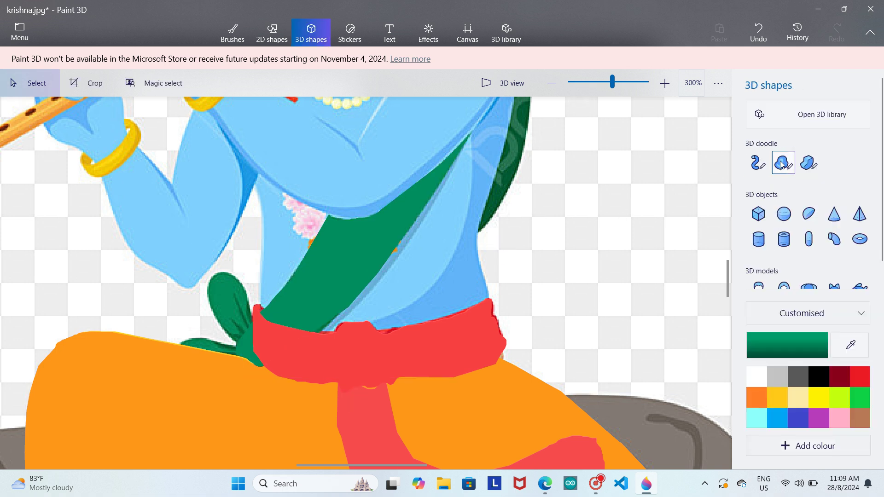
- Trace the upper and lower green sash ends beside the waist as two separate sharp-edge 3D shapes
left_click(806, 165)
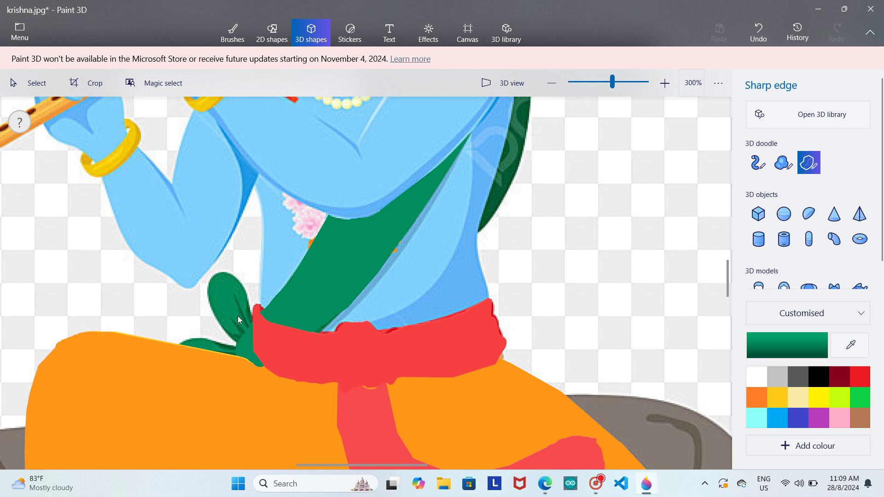
mouse_move(252, 314)
left_mouse_down()
mouse_move(240, 283)
mouse_move(218, 273)
mouse_move(215, 308)
mouse_move(237, 342)
mouse_move(252, 314)
left_mouse_up()
left_click(147, 298)
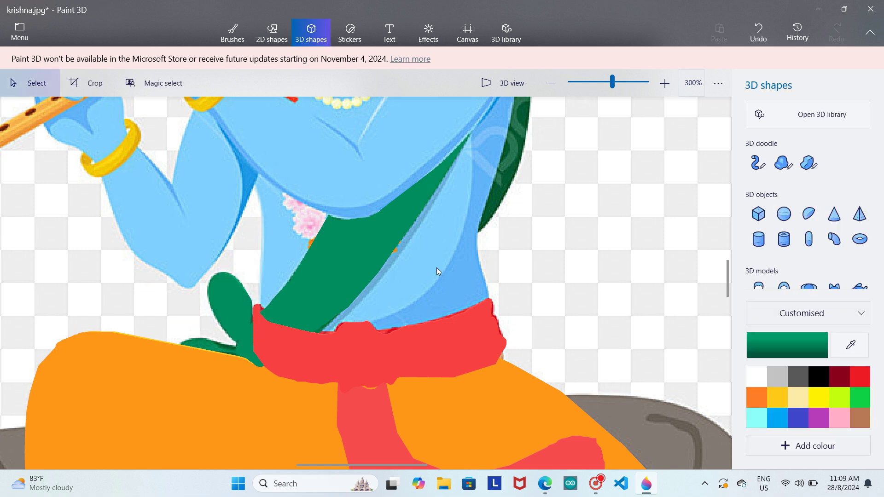
left_click(802, 169)
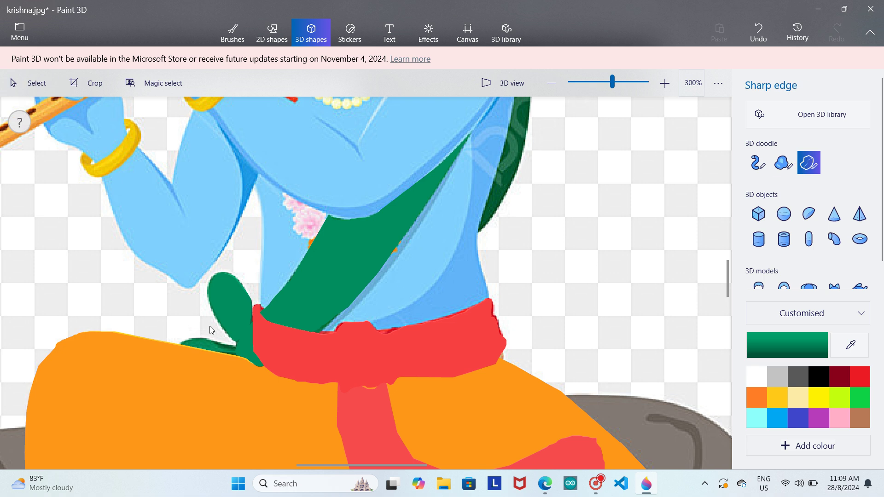
mouse_move(181, 344)
left_mouse_down()
mouse_move(239, 356)
mouse_move(217, 339)
mouse_move(181, 341)
mouse_move(179, 349)
mouse_move(138, 346)
mouse_move(143, 340)
left_mouse_up()
left_click(134, 289)
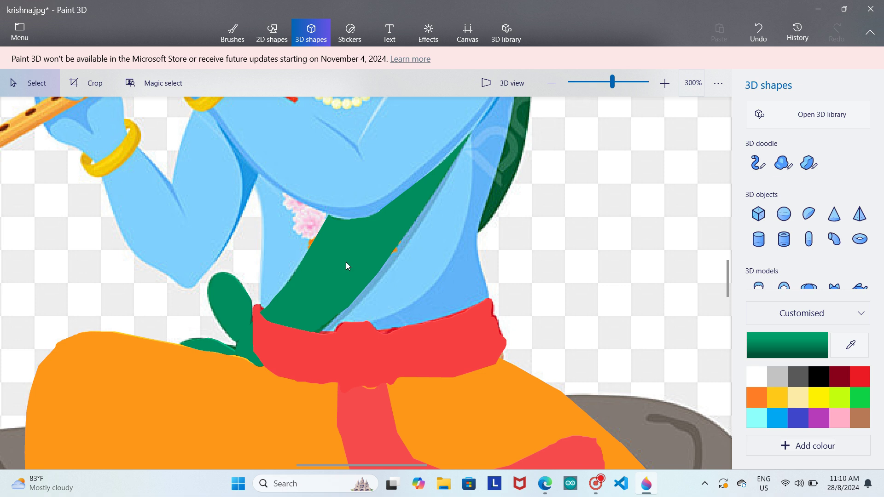
- Adjust the z-axis depth of the green sash shape crossing the torso and deselect it
left_click(309, 305)
left_click_drag(203, 245, 205, 248)
left_click(170, 295)
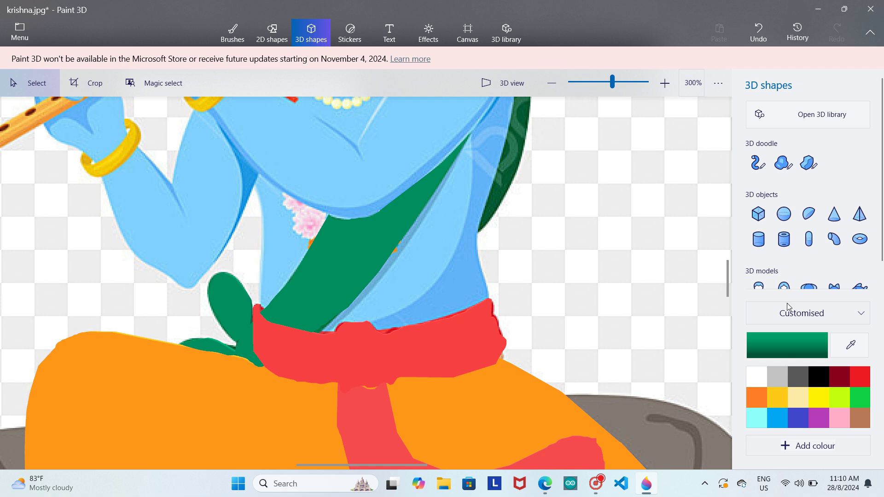
- Sample the torso's light blue as the colour for a new sharp-edge 3D doodle
left_click(850, 345)
left_click(426, 268)
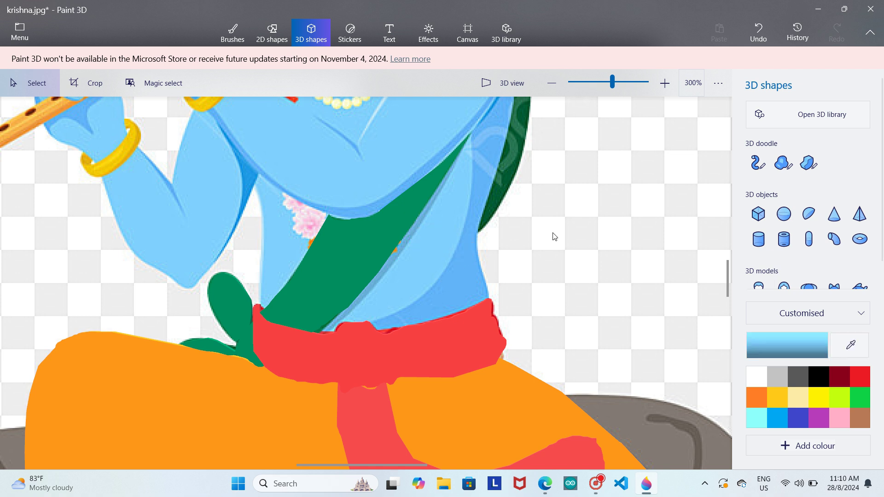
left_click(802, 163)
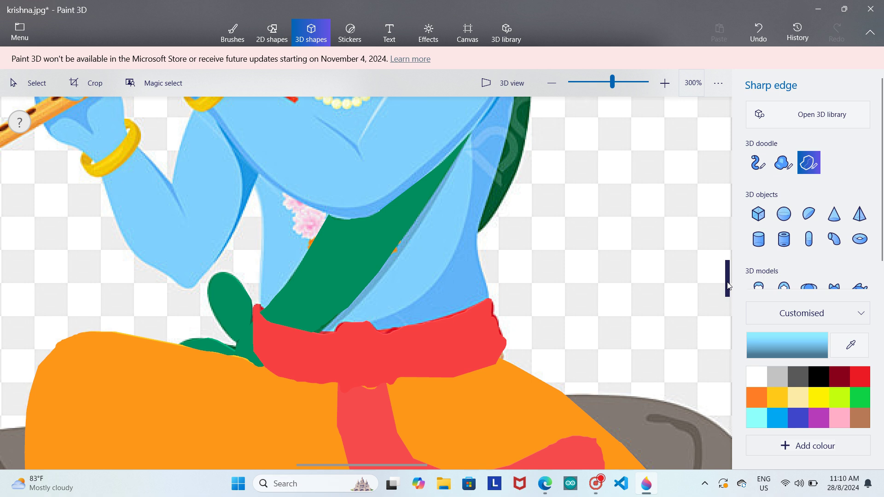
- Try to trace the torso and the raised arm together as one light-blue sharp-edge shape
left_click_drag(728, 286, 727, 269)
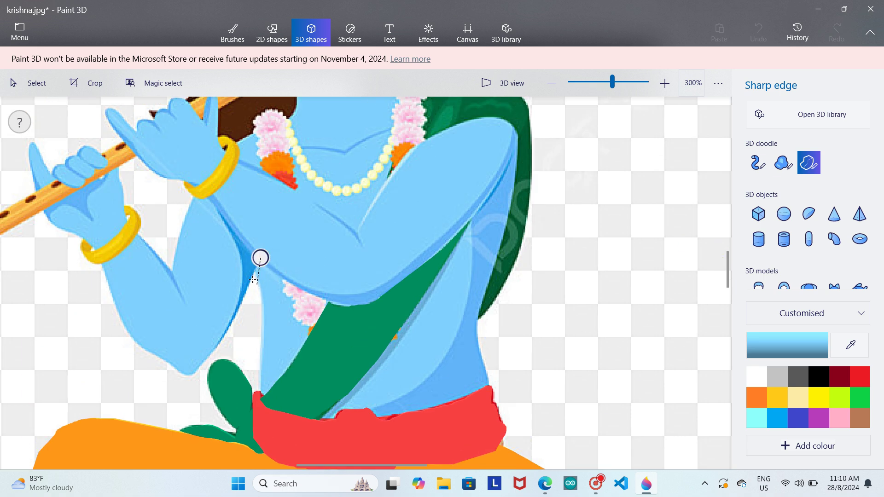
mouse_move(256, 282)
left_mouse_down()
mouse_move(258, 393)
mouse_move(300, 417)
mouse_move(389, 420)
mouse_move(486, 384)
mouse_move(471, 373)
mouse_move(490, 385)
mouse_move(472, 314)
left_mouse_up()
left_click_drag(493, 238, 501, 240)
mouse_move(492, 237)
left_mouse_down()
mouse_move(517, 184)
mouse_move(518, 134)
left_mouse_up()
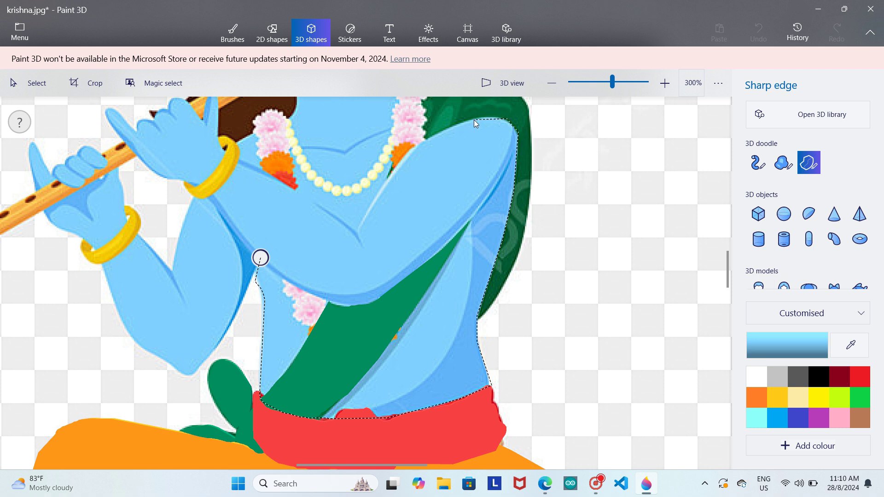
mouse_move(488, 115)
left_mouse_down()
mouse_move(411, 146)
mouse_move(372, 205)
mouse_move(382, 175)
mouse_move(415, 142)
mouse_move(437, 135)
mouse_move(407, 151)
mouse_move(359, 237)
mouse_move(311, 197)
mouse_move(329, 212)
mouse_move(250, 168)
left_mouse_up()
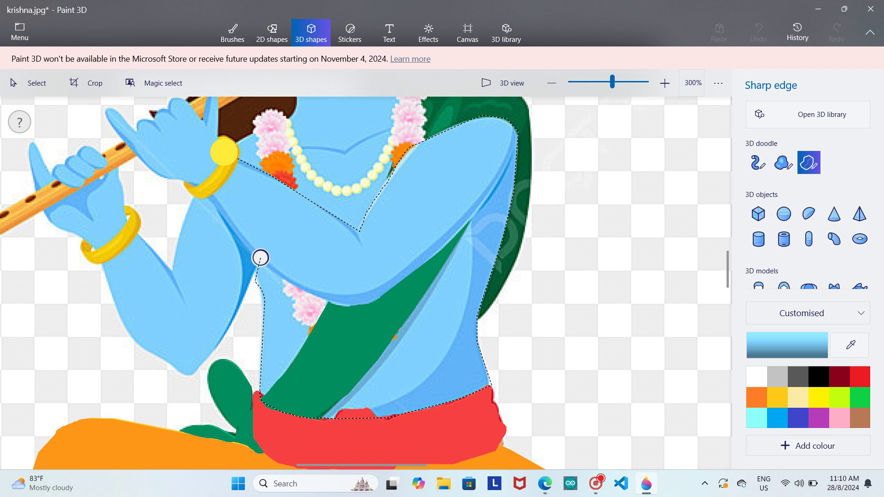
left_click(223, 147)
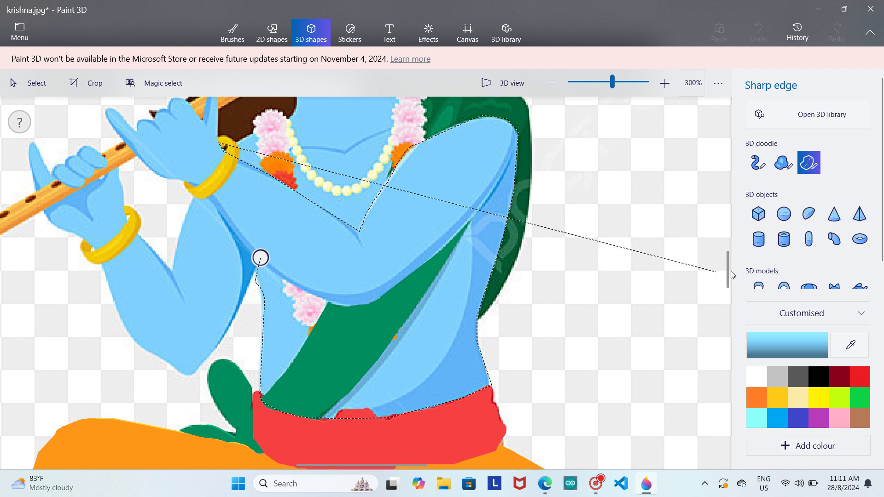
left_click_drag(727, 272, 728, 258)
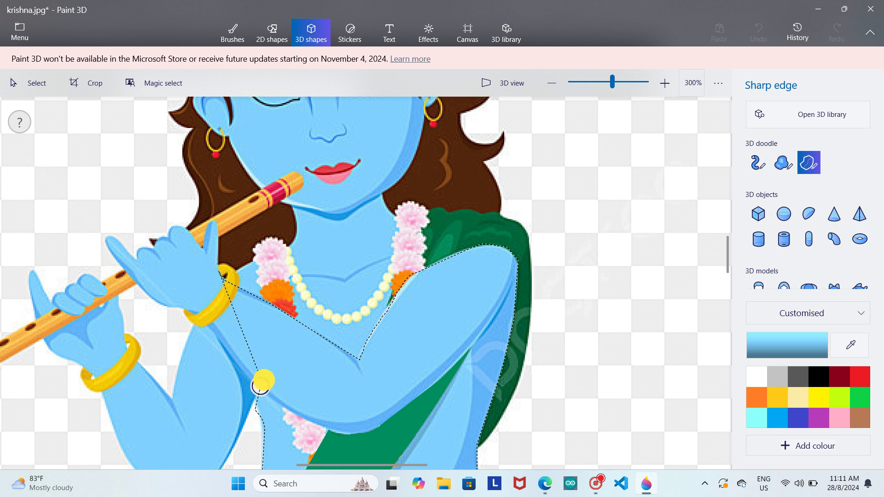
left_click(264, 380)
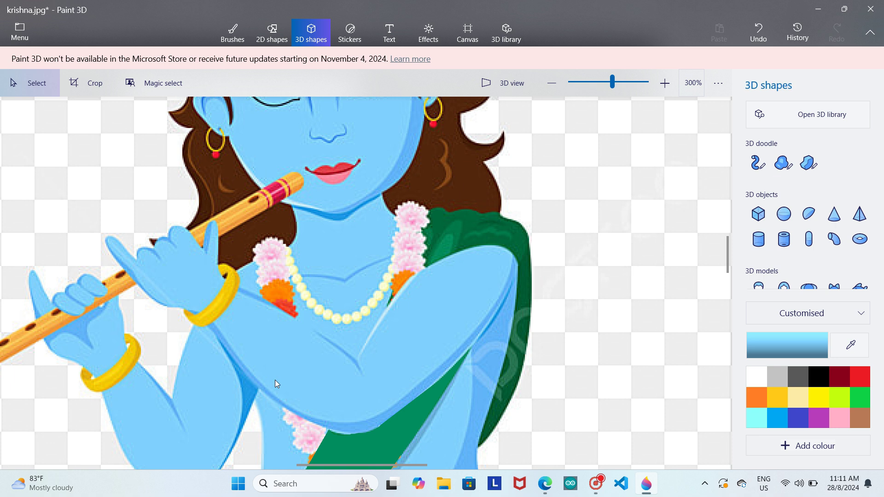
left_click(596, 484)
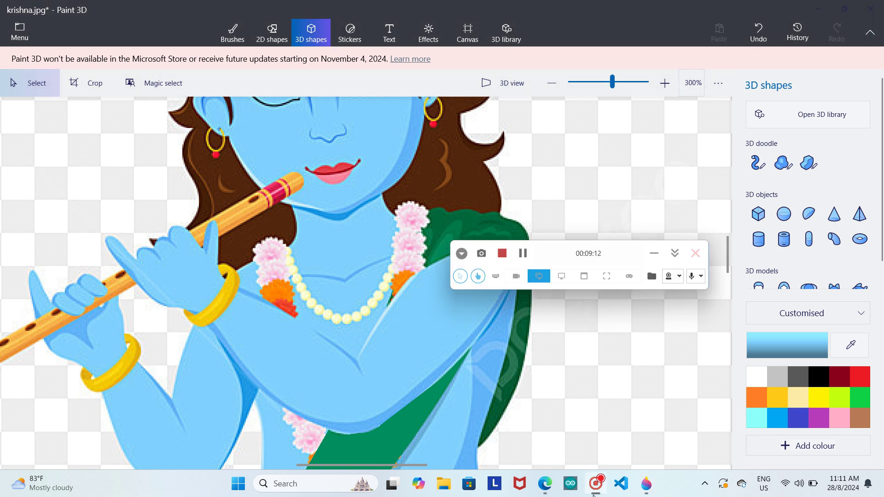
left_click(625, 412)
- Trace only the bare torso, from the waistband up to the underside of the raised arm, as a light-blue sharp-edge shape
left_click_drag(728, 268, 728, 279)
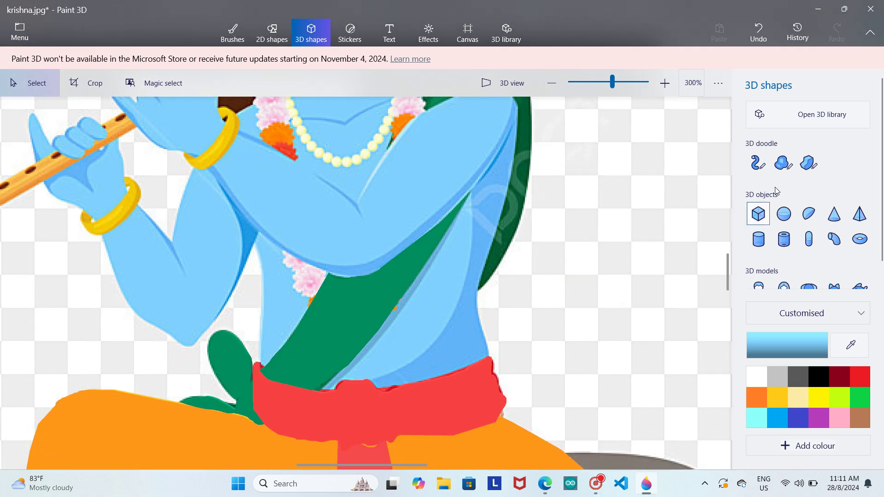
left_click(809, 162)
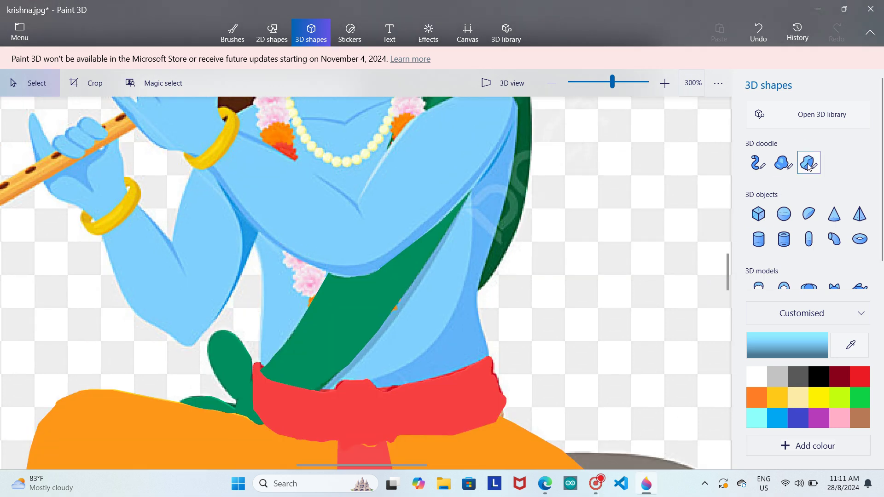
left_click(261, 231)
left_click(255, 247)
left_click(261, 264)
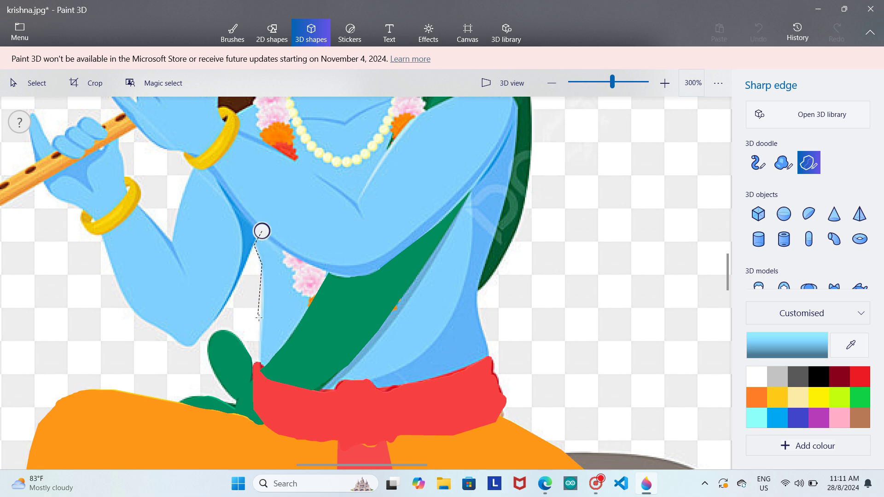
left_click(260, 363)
left_click_drag(276, 382, 330, 395)
mouse_move(397, 388)
left_mouse_down()
mouse_move(431, 385)
mouse_move(493, 356)
mouse_move(436, 378)
mouse_move(492, 355)
mouse_move(471, 290)
left_mouse_up()
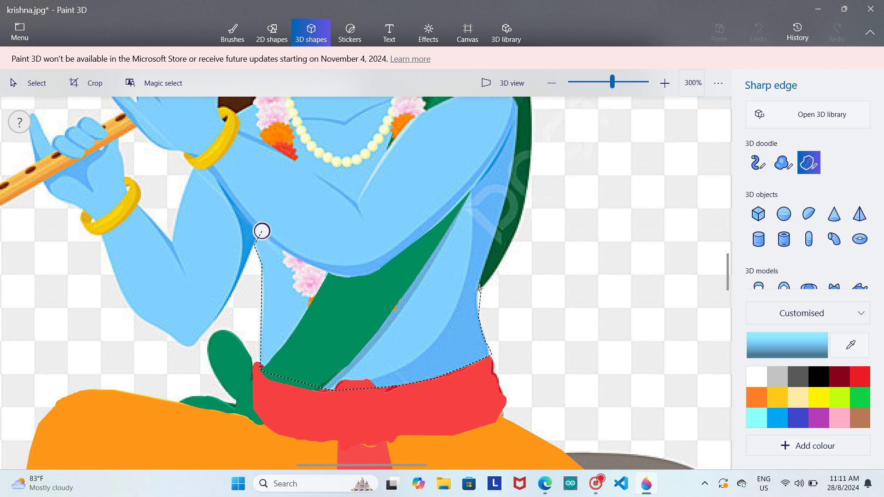
left_click(477, 287)
left_click(508, 190)
mouse_move(509, 189)
left_mouse_down()
mouse_move(513, 124)
mouse_move(495, 162)
mouse_move(445, 214)
left_mouse_up()
mouse_move(377, 271)
left_mouse_down()
mouse_move(342, 281)
mouse_move(367, 278)
mouse_move(333, 273)
mouse_move(260, 233)
left_mouse_up()
- Adjust the z-axis depth of the light-blue torso and the green sash individually, deselecting each one
left_click_drag(223, 254, 226, 258)
key("Escape")
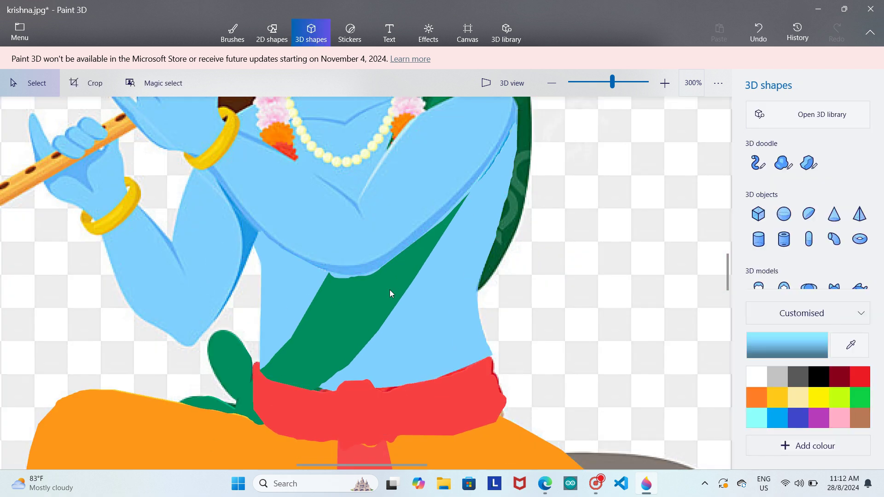
left_click(368, 278)
left_click(353, 175)
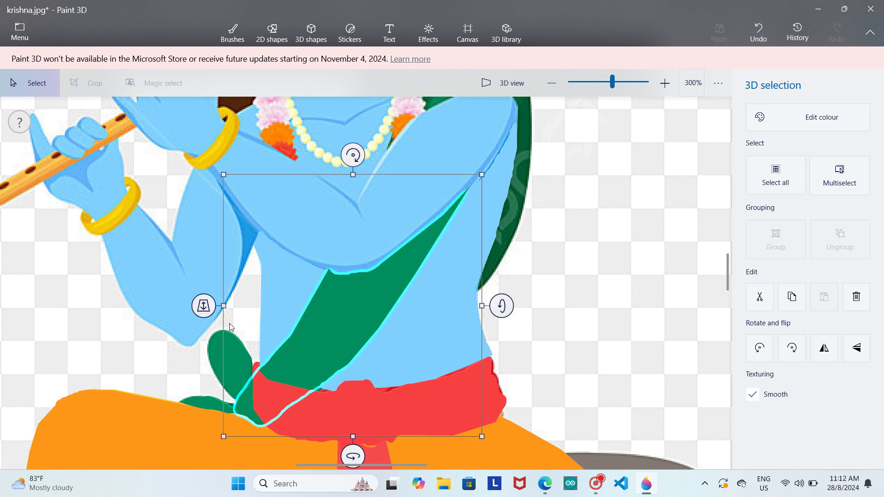
left_click_drag(207, 308, 208, 307)
left_click(521, 276)
- Trace the arm bent across the chest, including its hand at the flute, as a light-blue sharp-edge shape
left_click_drag(727, 276, 698, 284)
left_click(785, 164)
left_click(801, 164)
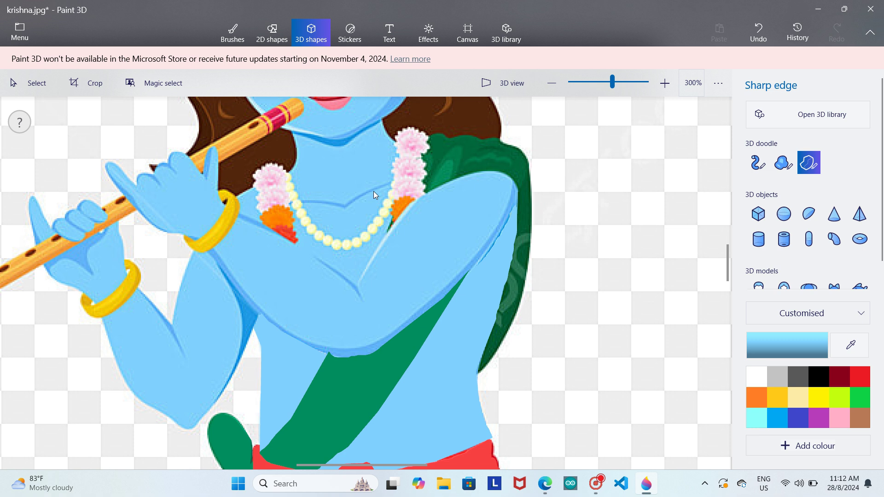
mouse_move(216, 189)
left_mouse_down()
mouse_move(226, 207)
mouse_move(306, 253)
left_mouse_up()
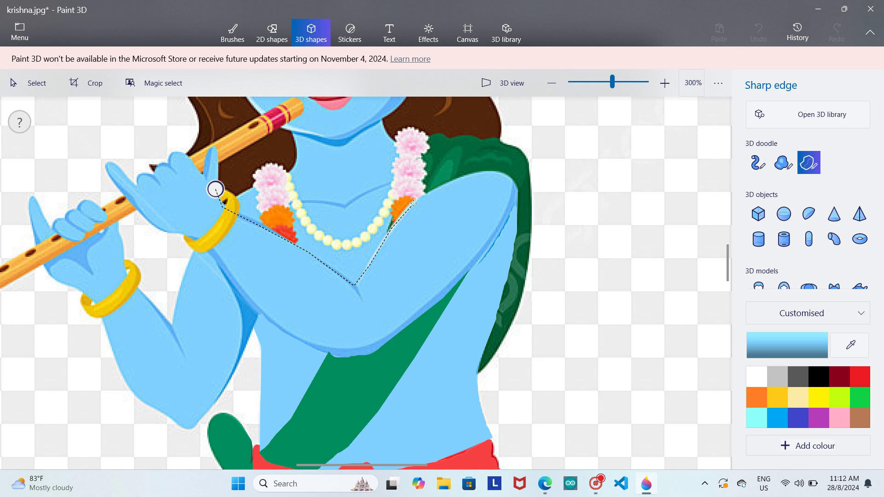
left_click_drag(413, 202, 466, 177)
left_click(466, 176)
left_click(491, 171)
mouse_move(516, 186)
left_mouse_down()
mouse_move(513, 178)
mouse_move(517, 197)
mouse_move(435, 294)
mouse_move(491, 241)
mouse_move(488, 251)
mouse_move(440, 297)
left_mouse_up()
mouse_move(384, 328)
left_mouse_down()
mouse_move(381, 348)
mouse_move(340, 356)
mouse_move(360, 357)
mouse_move(301, 349)
mouse_move(253, 326)
mouse_move(270, 321)
mouse_move(252, 314)
mouse_move(197, 240)
mouse_move(165, 234)
left_mouse_up()
mouse_move(135, 207)
left_mouse_down()
mouse_move(107, 174)
mouse_move(110, 162)
mouse_move(138, 183)
mouse_move(159, 182)
mouse_move(155, 169)
mouse_move(175, 168)
mouse_move(177, 152)
mouse_move(206, 176)
mouse_move(218, 158)
left_mouse_up()
left_click_drag(215, 189, 220, 198)
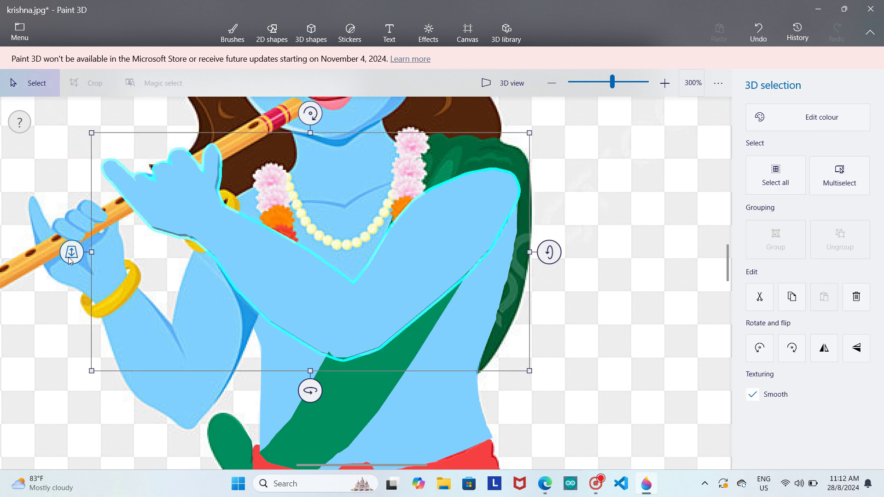
- Stretch the light-blue bent arm slightly taller to cover the picture's arm, adjust its z-axis depth and deselect it
left_click_drag(71, 252, 74, 253)
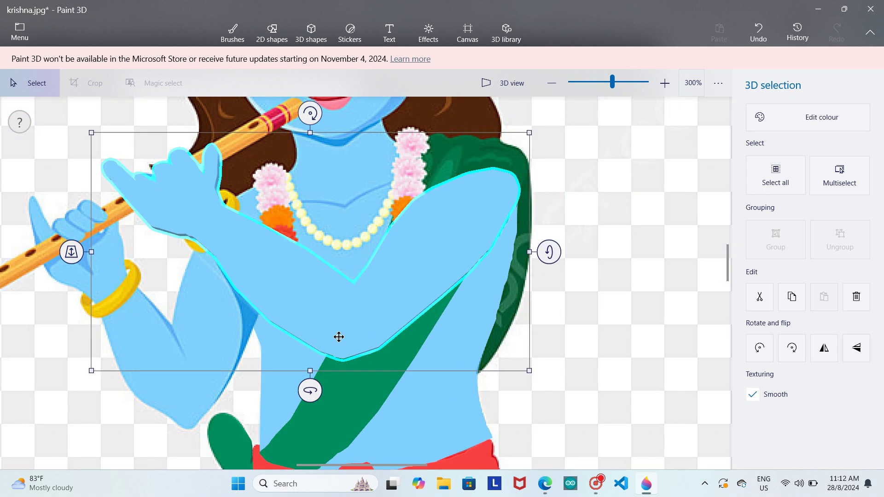
left_click(583, 297)
left_click(446, 269)
left_click_drag(310, 371, 310, 377)
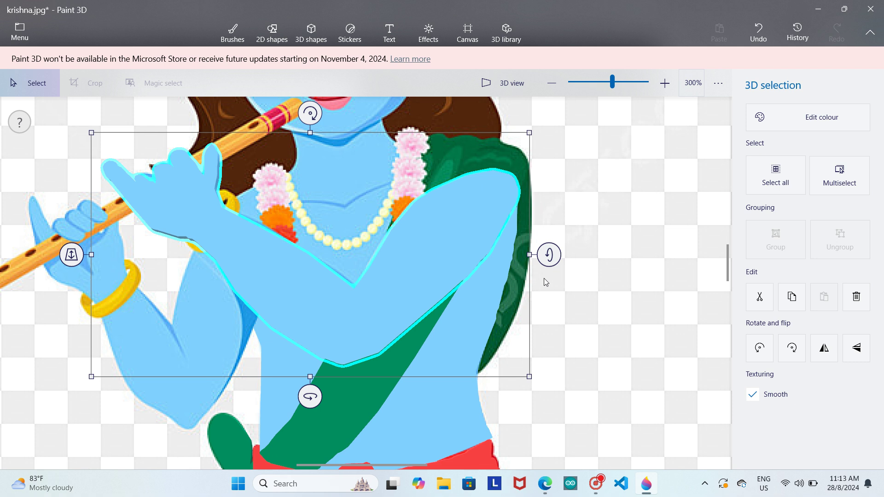
left_click_drag(530, 375, 533, 379)
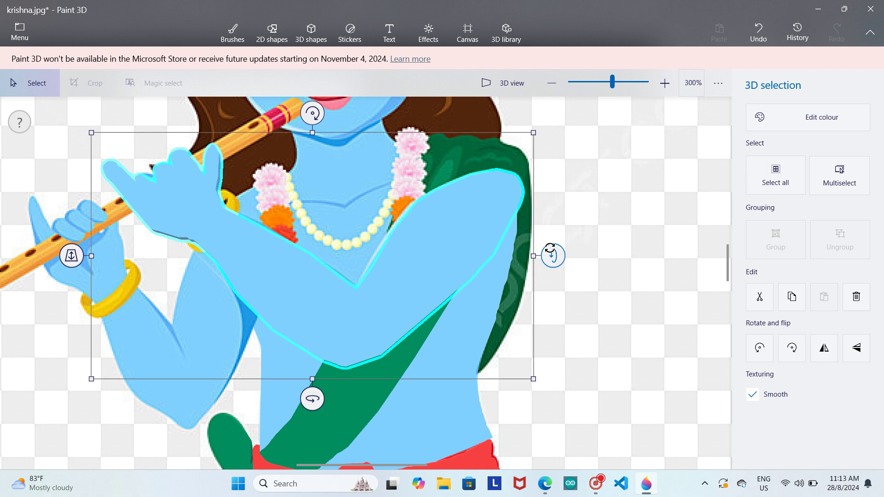
left_click_drag(533, 256, 527, 256)
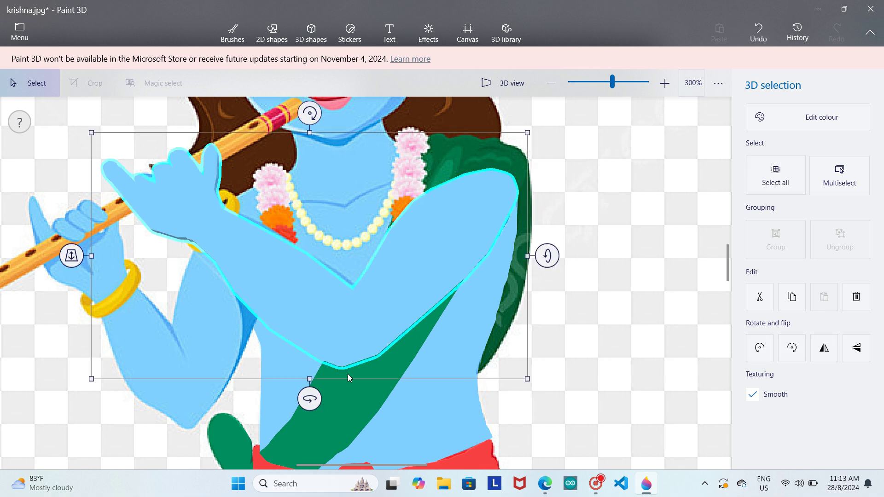
left_click_drag(304, 383, 309, 380)
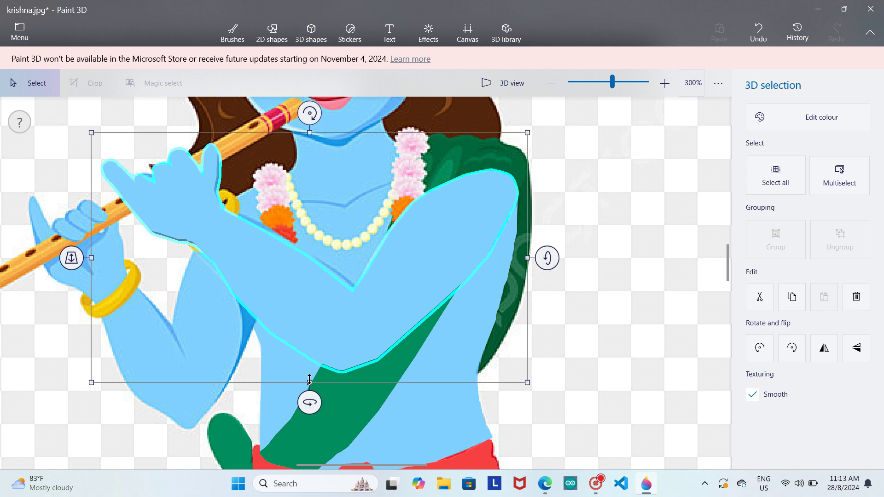
left_click_drag(71, 256, 73, 252)
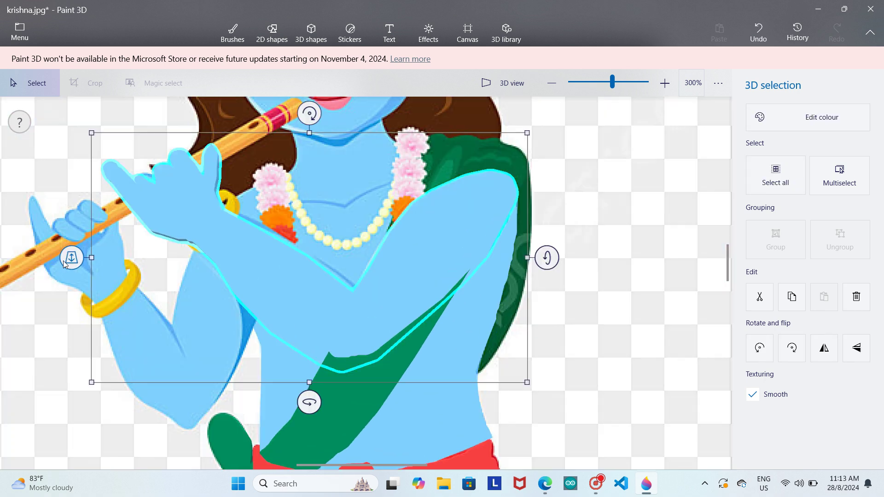
left_click(26, 347)
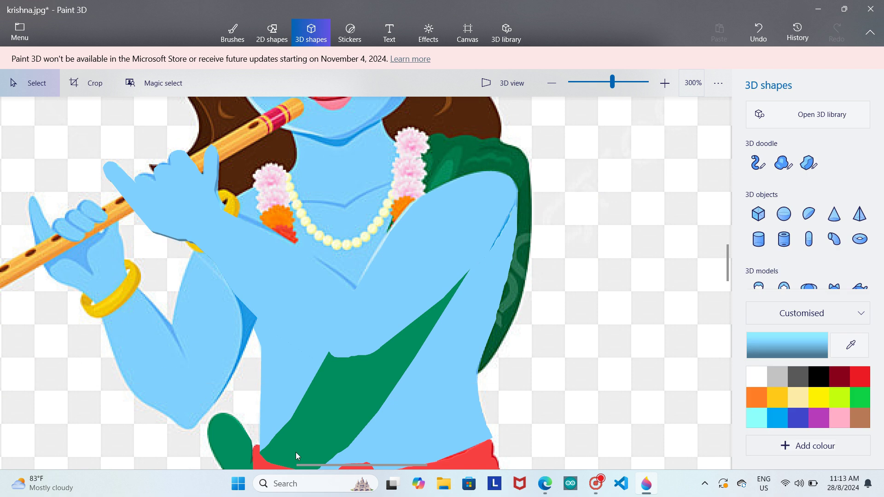
- Trace the other arm, from the hand with the outstretched finger to the elbow, as a light-blue sharp-edge shape and adjust its z-axis depth
left_click_drag(306, 466, 284, 466)
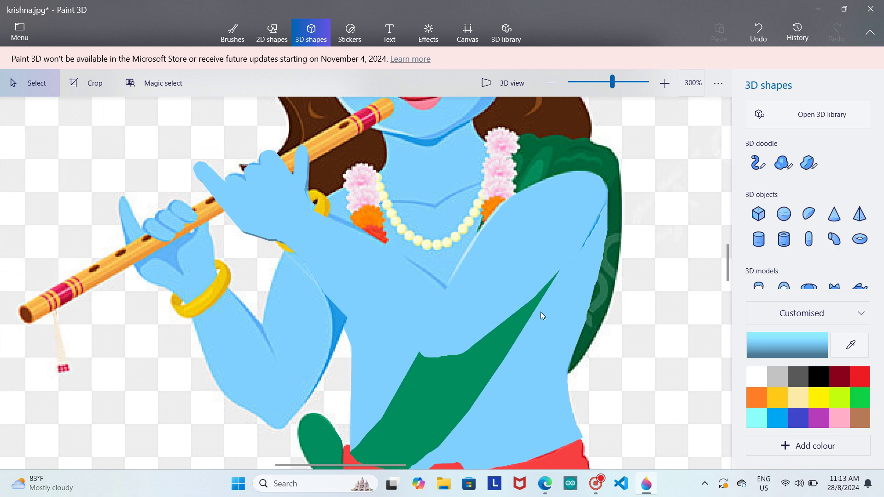
left_click(808, 163)
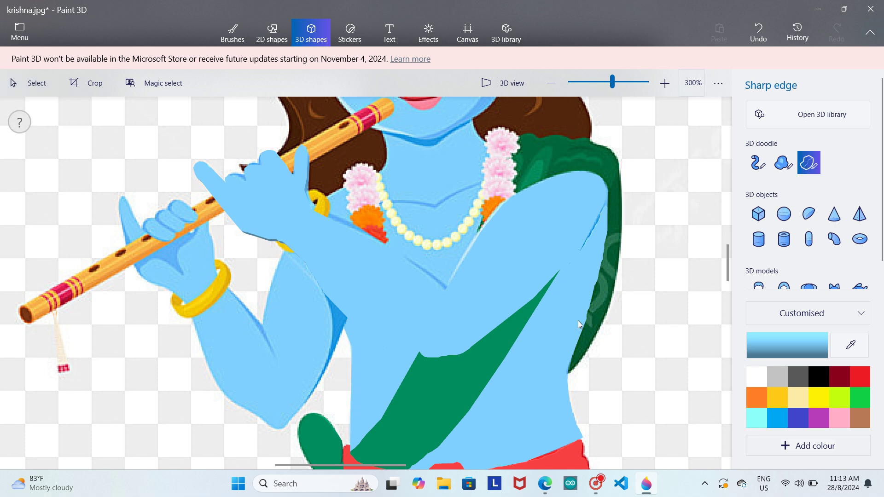
mouse_move(287, 245)
left_mouse_down()
mouse_move(258, 322)
mouse_move(219, 278)
mouse_move(203, 227)
mouse_move(193, 236)
mouse_move(172, 233)
left_mouse_up()
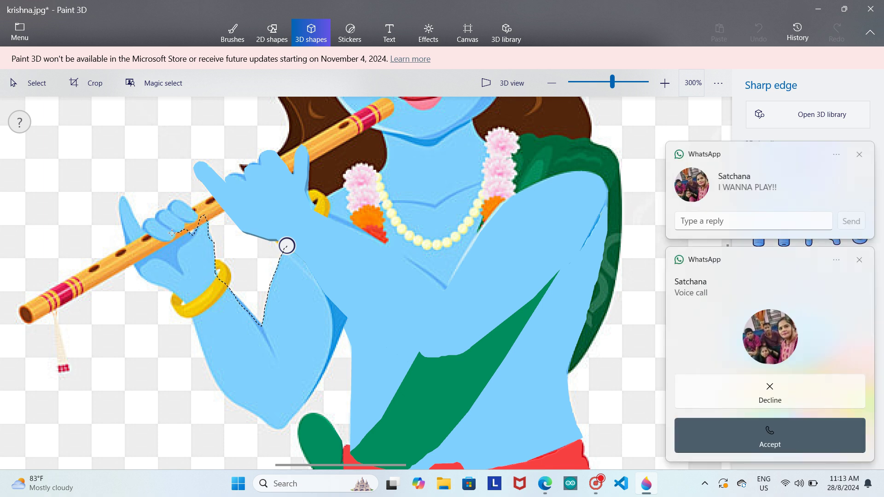
left_click(601, 489)
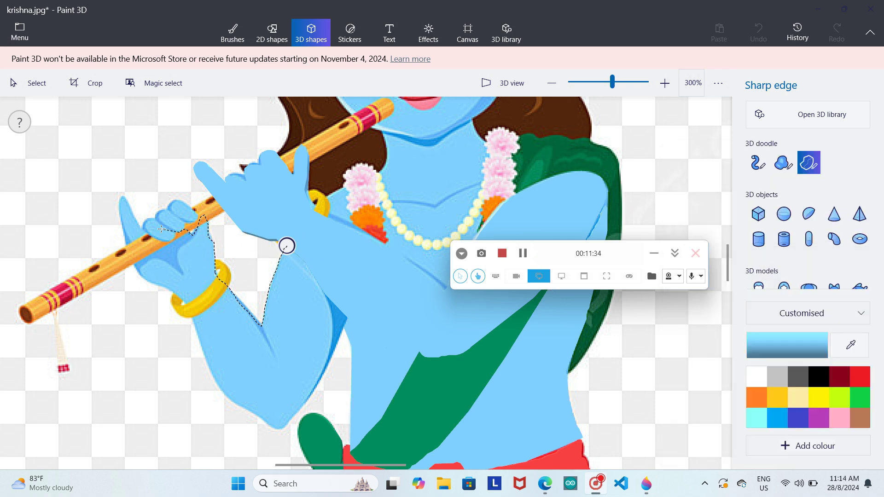
left_click(172, 240)
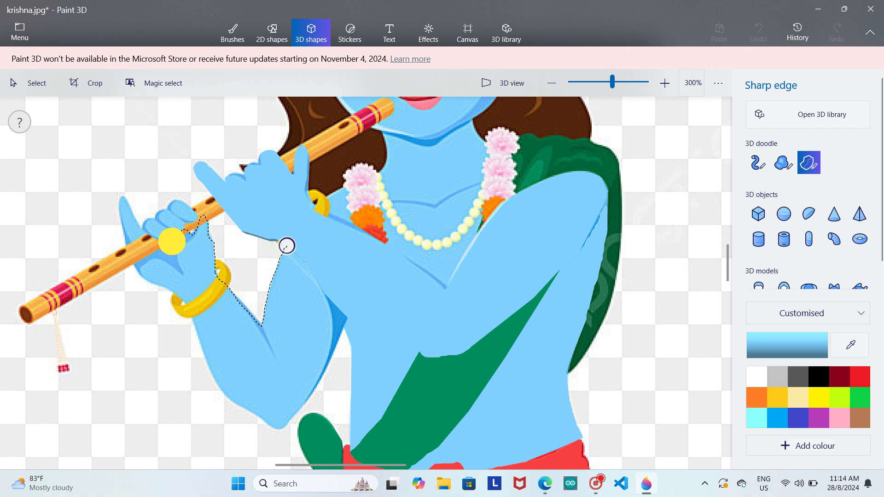
left_click_drag(171, 241, 123, 211)
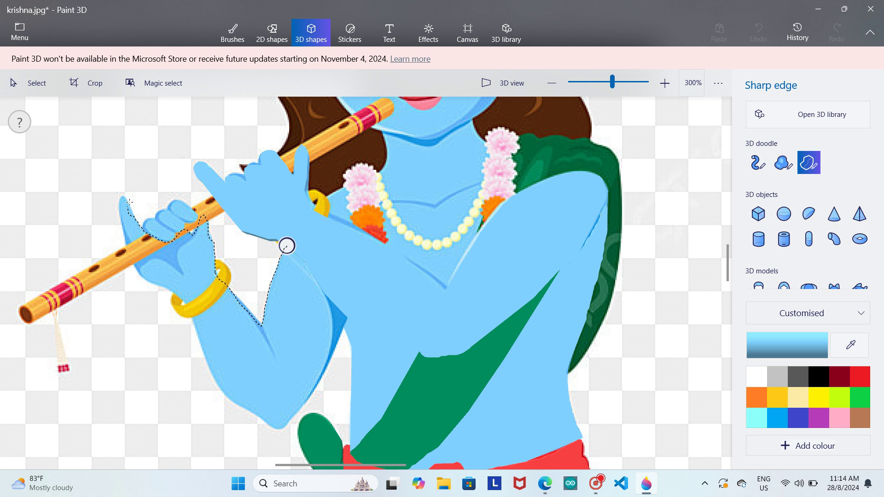
mouse_move(128, 200)
left_mouse_down()
mouse_move(135, 267)
mouse_move(178, 294)
mouse_move(62, 181)
mouse_move(79, 209)
mouse_move(254, 376)
mouse_move(175, 328)
mouse_move(188, 328)
mouse_move(189, 304)
mouse_move(190, 372)
left_mouse_up()
mouse_move(210, 372)
left_mouse_down()
mouse_move(272, 430)
mouse_move(296, 417)
mouse_move(338, 325)
left_mouse_up()
mouse_move(330, 360)
left_mouse_down()
mouse_move(348, 320)
mouse_move(314, 277)
left_mouse_up()
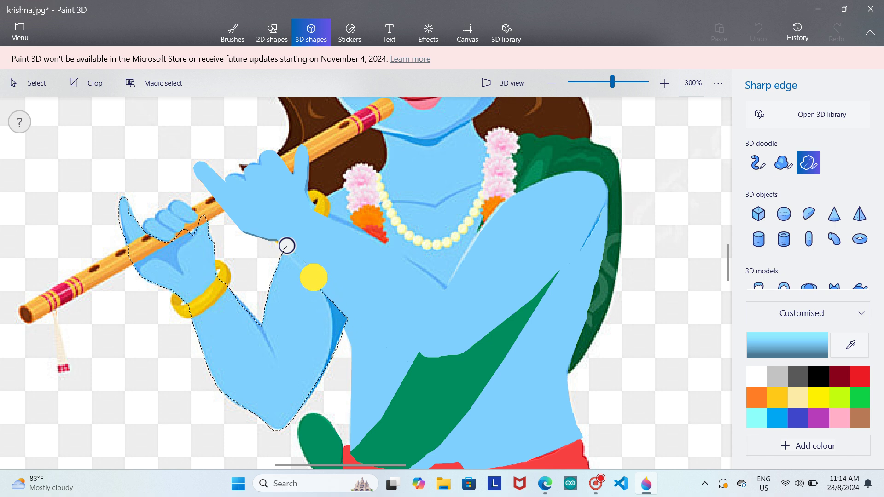
left_click_drag(286, 245, 278, 252)
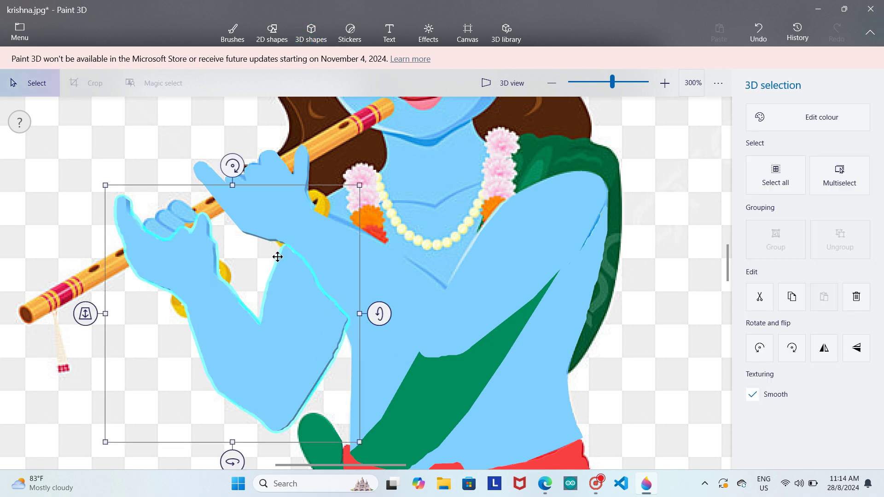
mouse_move(90, 316)
left_mouse_down()
mouse_move(84, 311)
mouse_move(99, 311)
left_mouse_up()
left_click(153, 162)
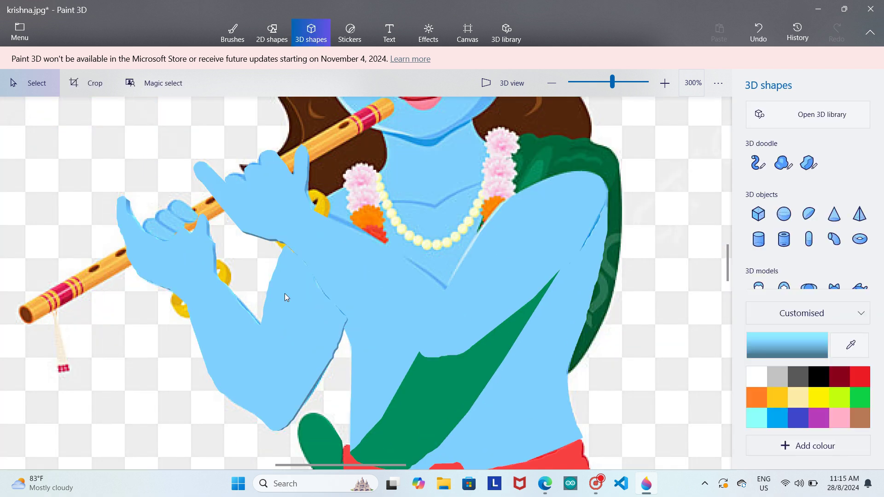
- Trace one curled finger of the outer hand as a light-blue sharp-edge shape and place a copy over the neighbouring finger
left_click(804, 169)
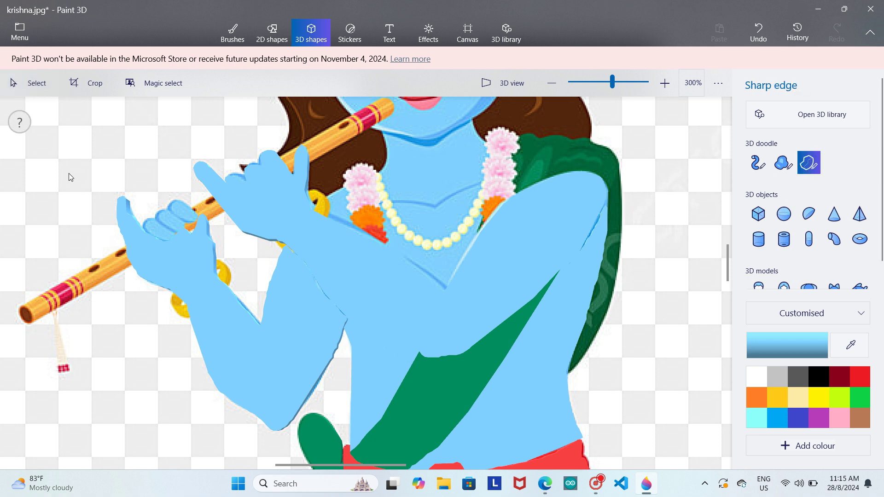
mouse_move(145, 230)
left_mouse_down()
mouse_move(161, 220)
mouse_move(174, 233)
mouse_move(106, 233)
left_mouse_up()
left_click(190, 256)
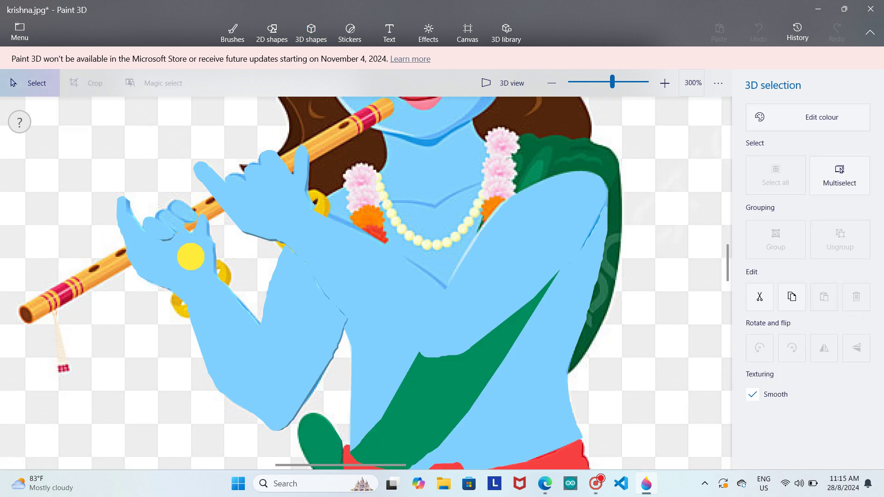
left_click(171, 239)
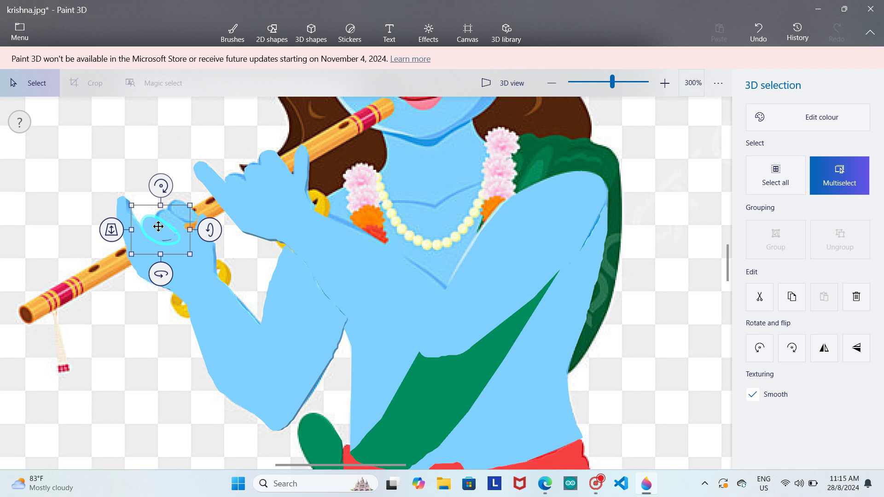
mouse_move(158, 225)
left_mouse_down()
mouse_move(158, 217)
mouse_move(177, 218)
mouse_move(174, 212)
mouse_move(171, 221)
mouse_move(123, 211)
mouse_move(151, 225)
left_mouse_up()
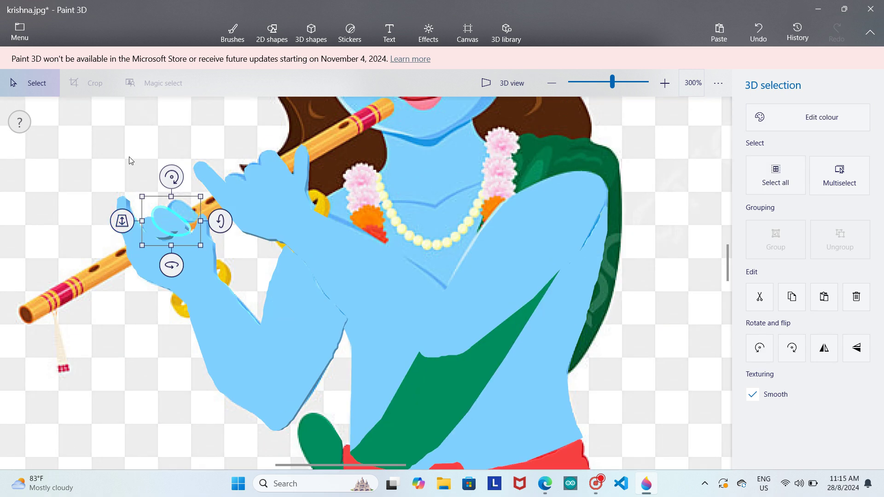
left_click(227, 252)
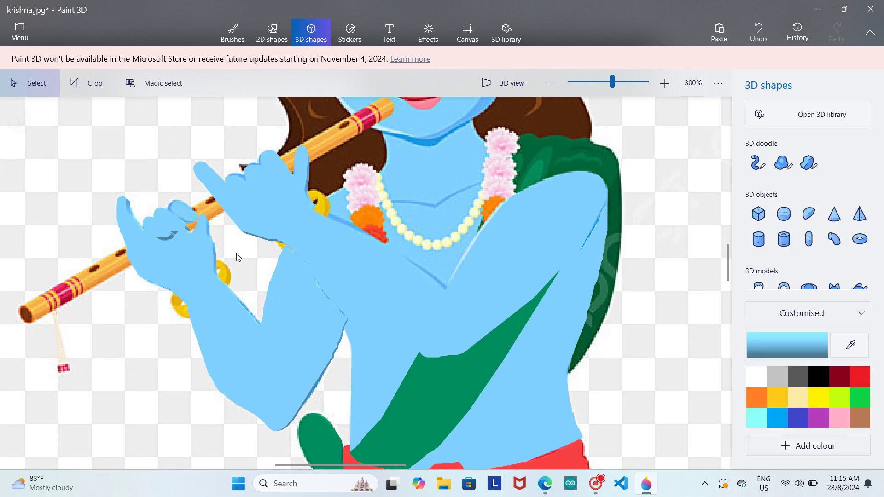
- Enlarge and reposition the copied finger shape to cover the outer hand's remaining curled fingers on the flute
left_click(153, 230)
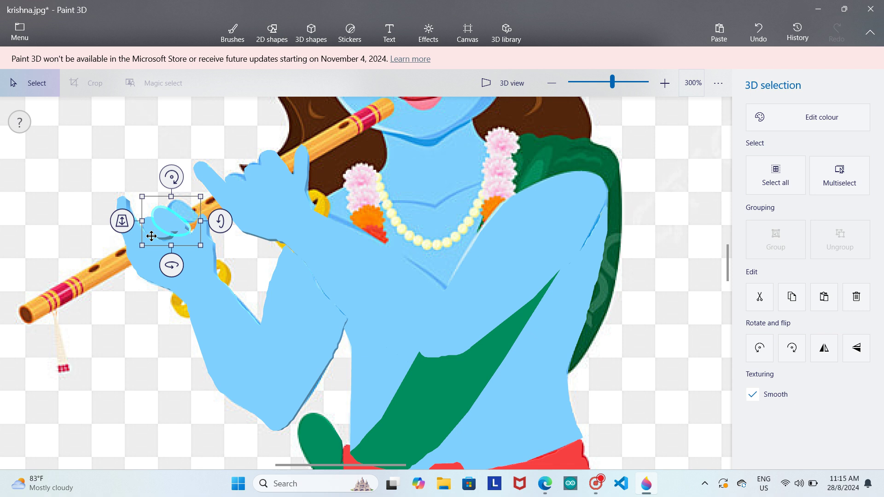
mouse_move(152, 237)
left_mouse_down()
mouse_move(144, 225)
mouse_move(191, 253)
mouse_move(209, 251)
mouse_move(178, 217)
left_mouse_up()
left_click(194, 257)
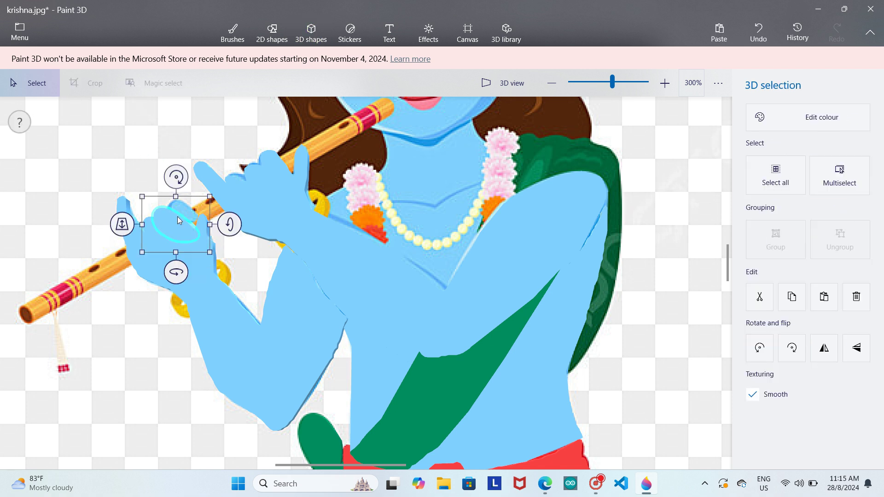
key("ctrl")
left_click(185, 218)
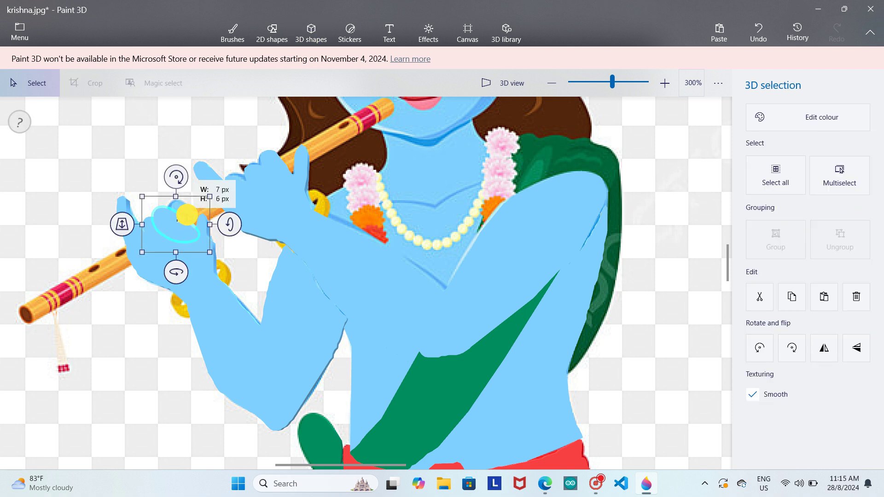
left_click(181, 220)
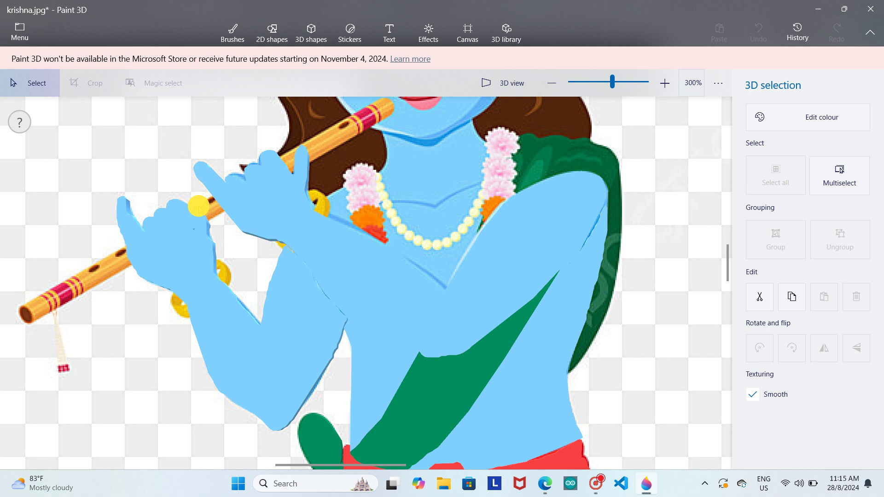
key("Delete")
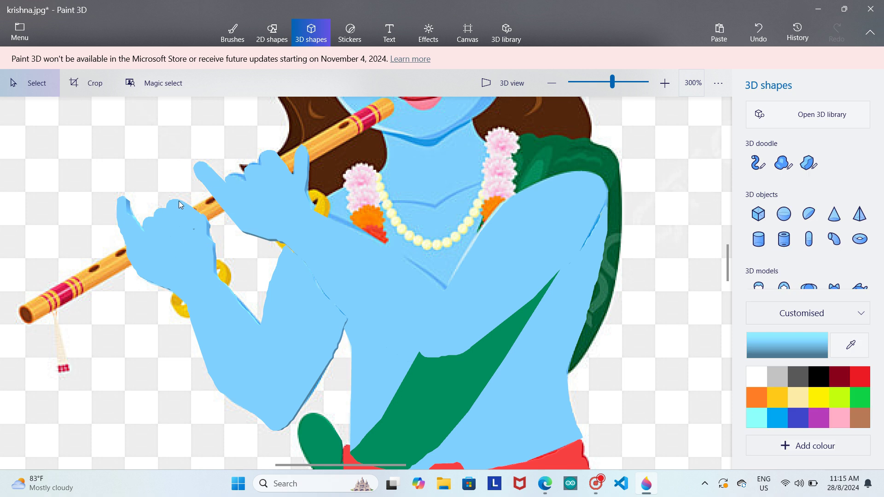
left_click(186, 224)
left_click_drag(134, 211, 133, 220)
left_click(116, 341)
- Try to trace the neck and upper chest as a light-blue sharp-edge shape
left_click(809, 163)
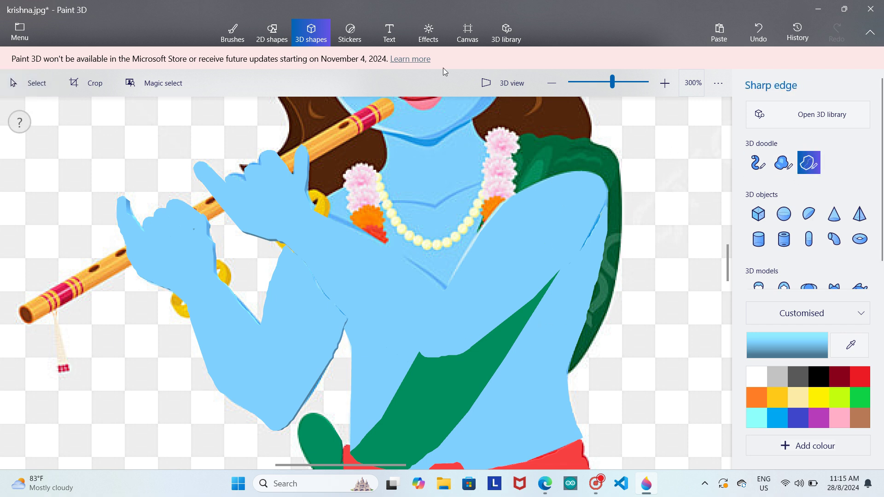
mouse_move(383, 134)
left_mouse_down()
mouse_move(388, 166)
mouse_move(327, 196)
mouse_move(328, 219)
mouse_move(433, 274)
mouse_move(445, 289)
mouse_move(458, 249)
left_mouse_up()
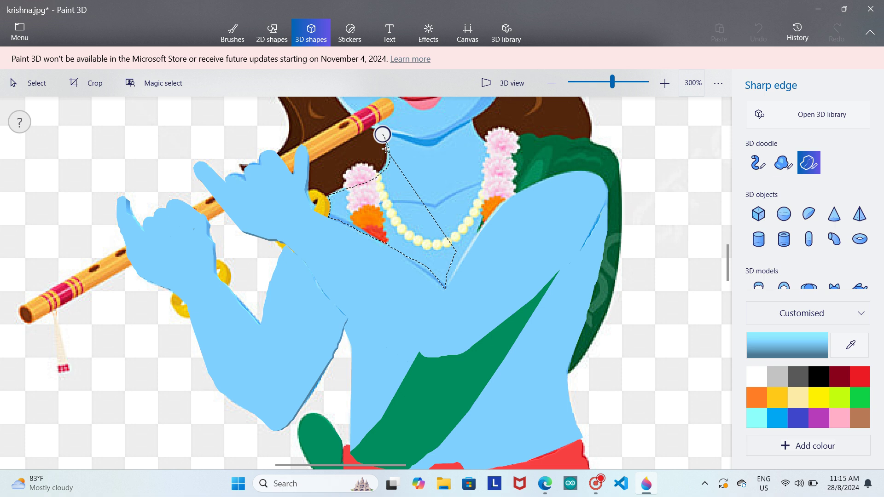
left_click_drag(385, 148, 382, 135)
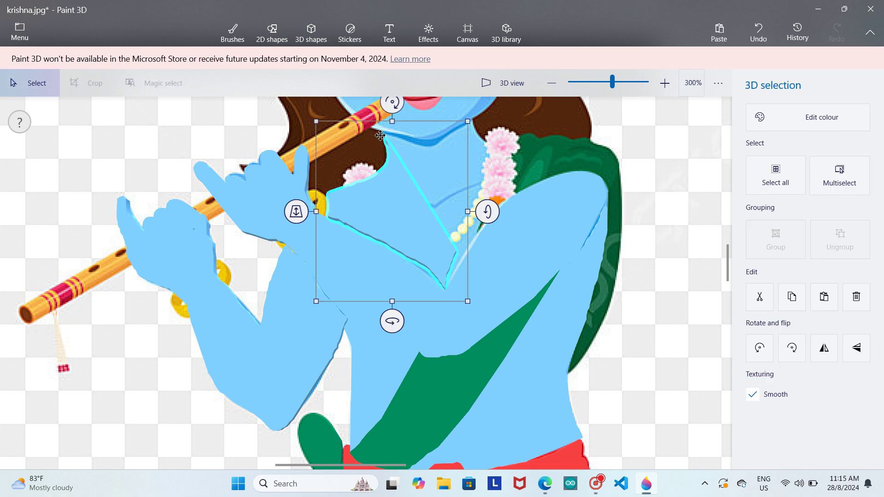
key("Delete")
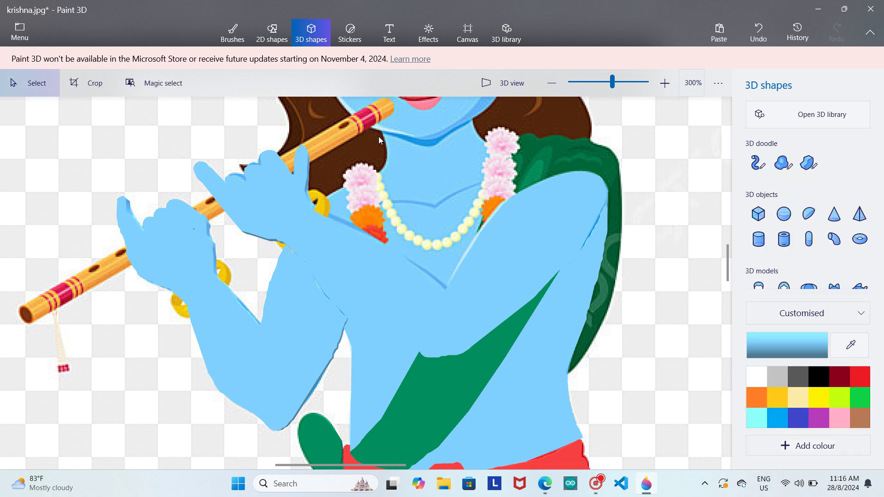
- Retrace the neck and upper chest as a light-blue sharp-edge shape and stretch it slightly down the chest
left_click(809, 162)
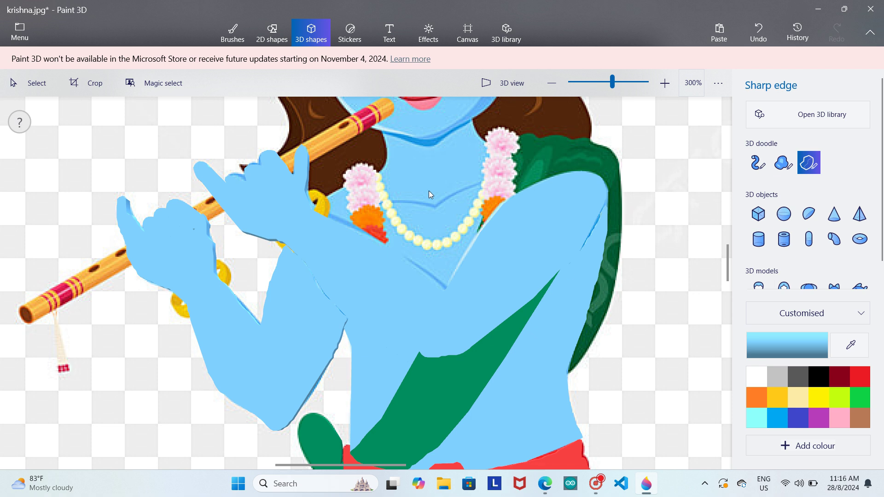
mouse_move(383, 130)
left_mouse_down()
mouse_move(389, 152)
mouse_move(370, 177)
mouse_move(318, 202)
mouse_move(320, 214)
mouse_move(447, 281)
mouse_move(482, 216)
mouse_move(493, 158)
mouse_move(472, 124)
mouse_move(415, 142)
mouse_move(383, 131)
left_mouse_up()
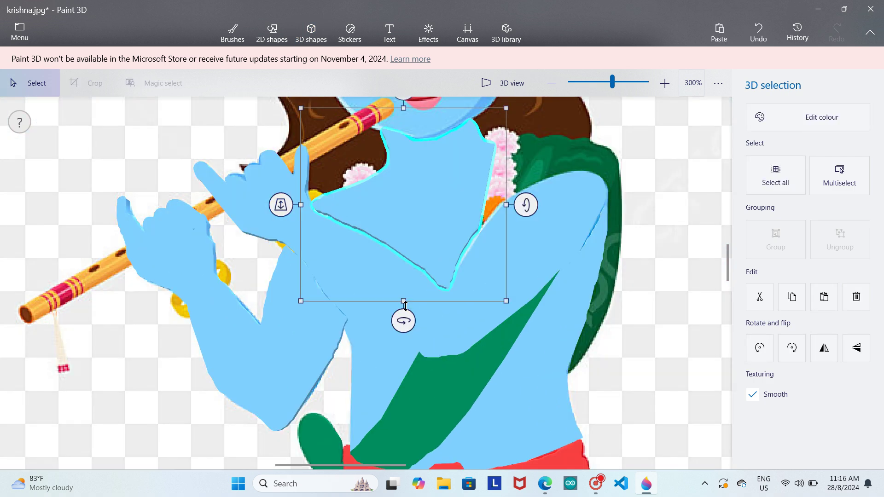
left_click_drag(405, 303, 404, 316)
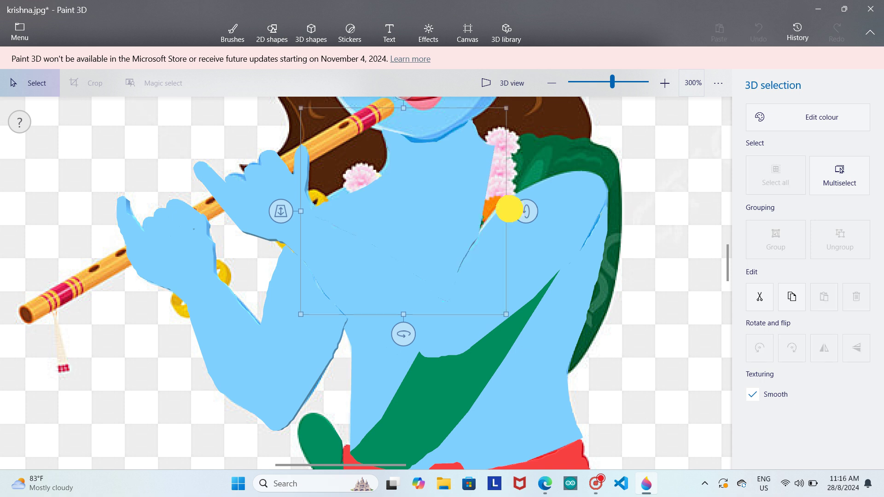
left_click(541, 164)
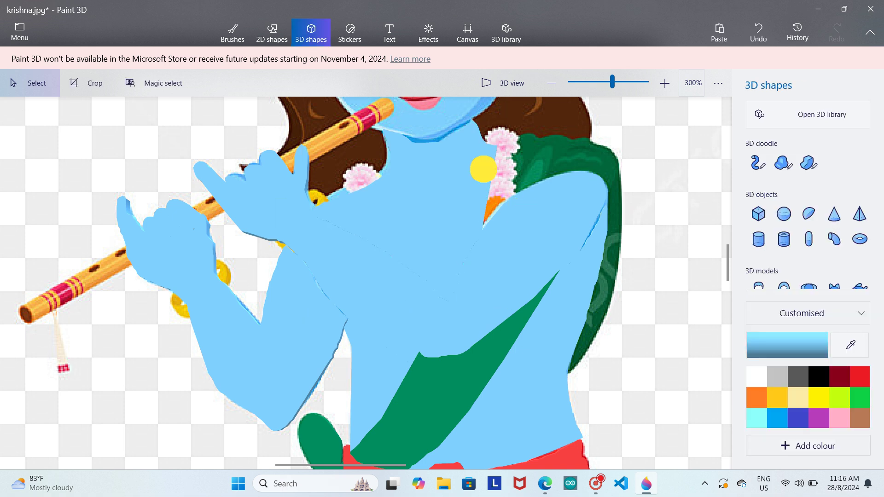
left_click(487, 176)
left_click(508, 210)
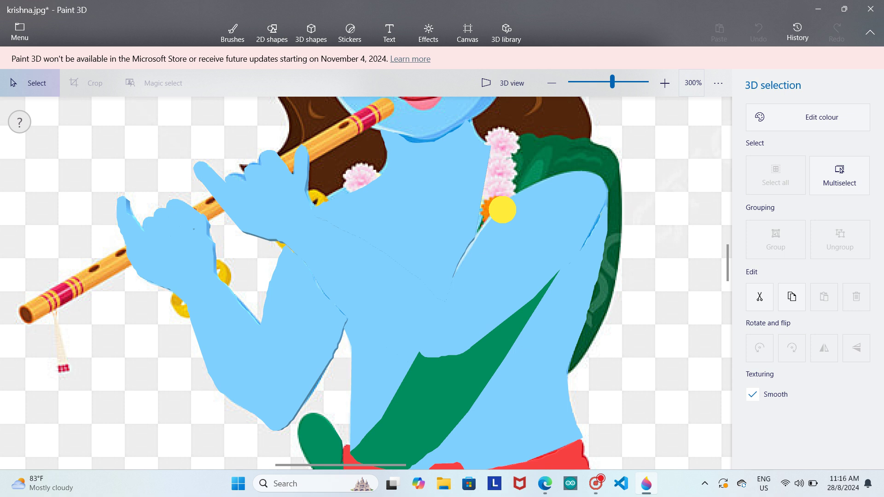
left_click(504, 207)
left_click(675, 284)
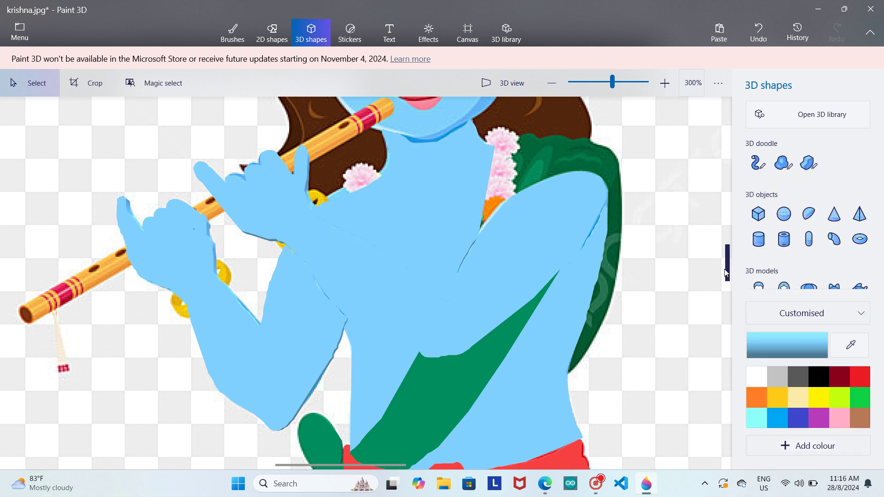
- Try an adjustment to the arm shape lying across the chest and undo it
left_click_drag(725, 273, 727, 252)
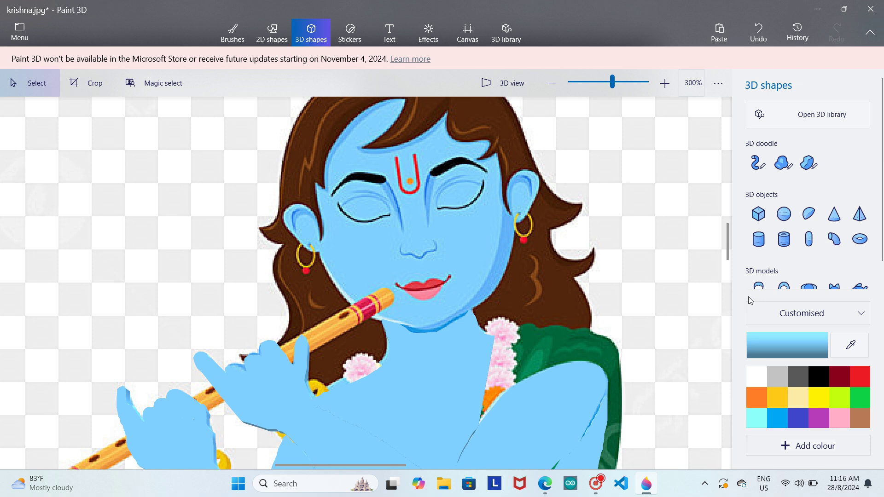
left_click_drag(727, 240, 726, 258)
left_click(544, 231)
mouse_move(543, 230)
left_mouse_down()
mouse_move(523, 118)
mouse_move(549, 241)
mouse_move(548, 232)
left_mouse_up()
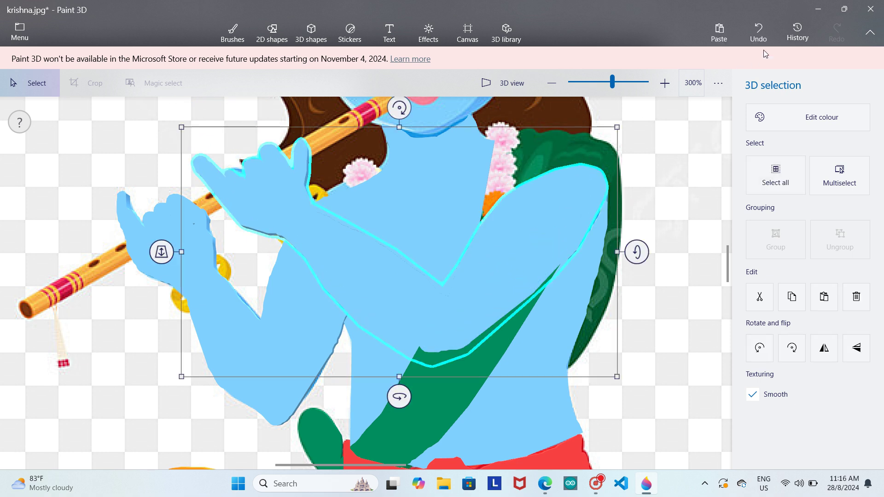
left_click(759, 39)
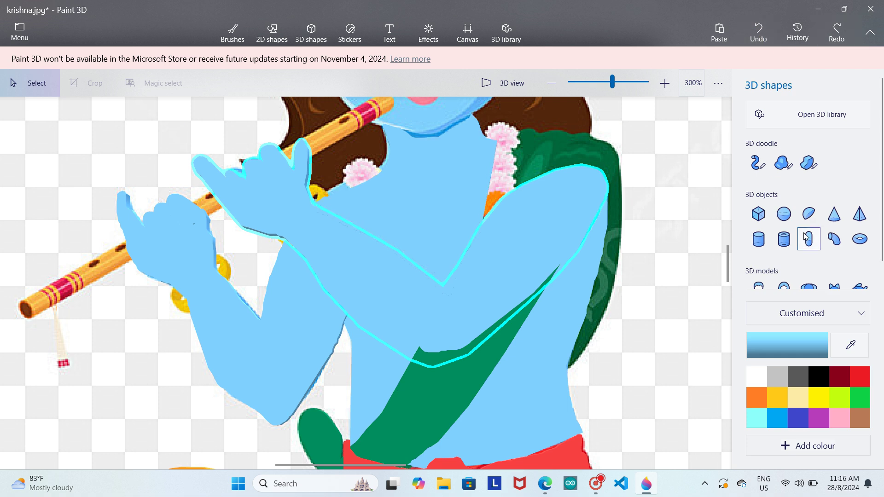
- Pick up the chest sash's green as the colour for the next 3D shape
left_click(850, 345)
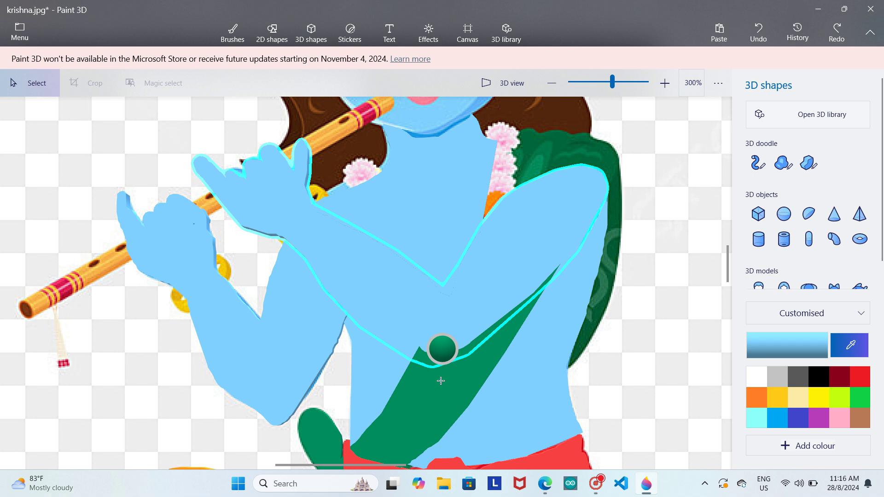
key("Escape")
left_click(850, 345)
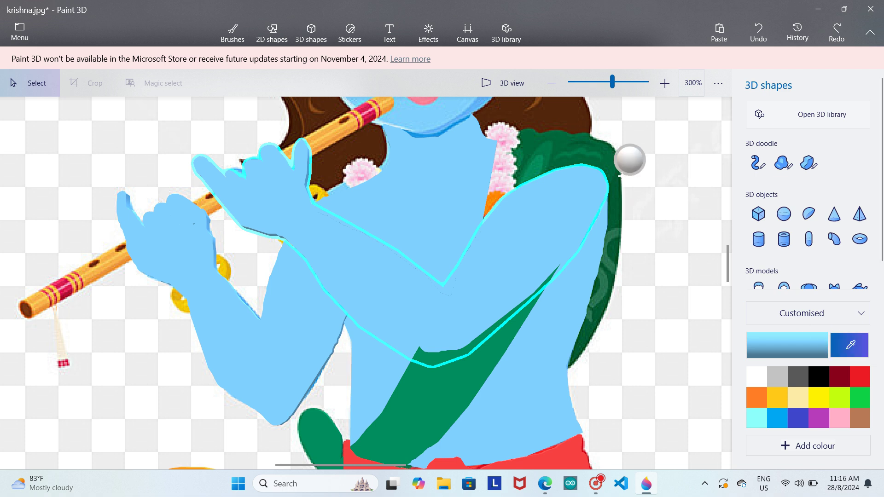
left_click(433, 388)
left_click(776, 121)
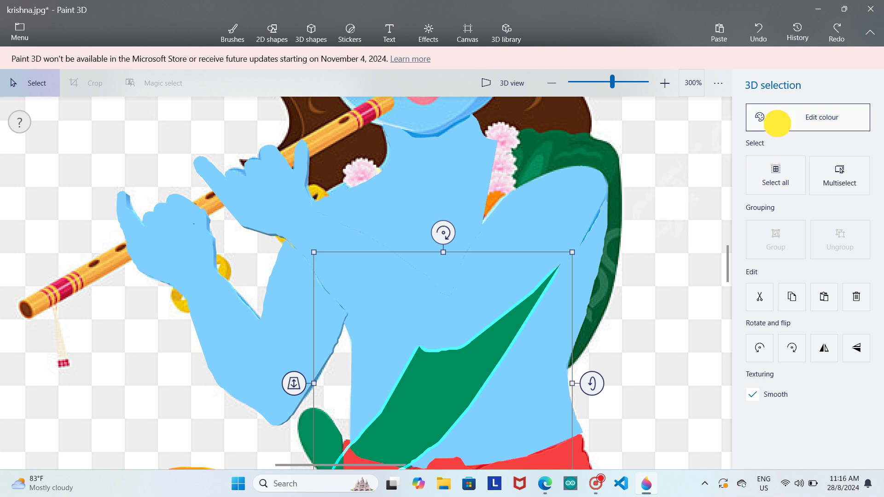
left_click(672, 379)
left_click(850, 345)
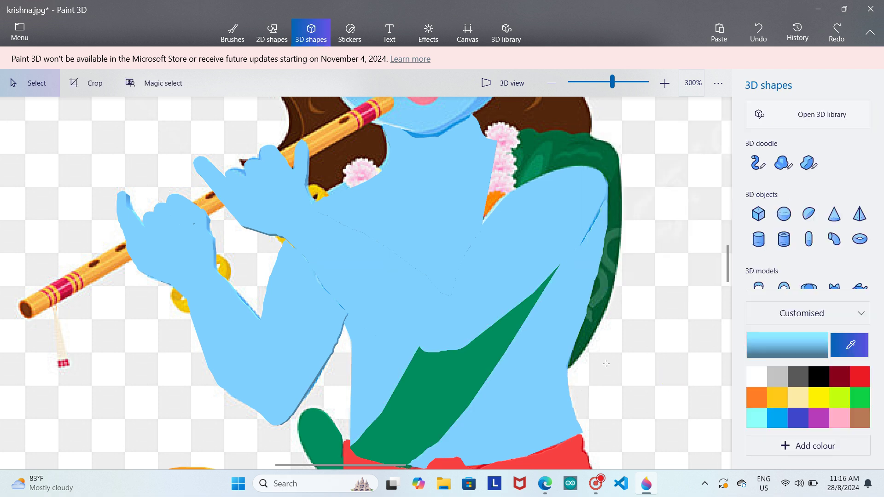
left_click(439, 354)
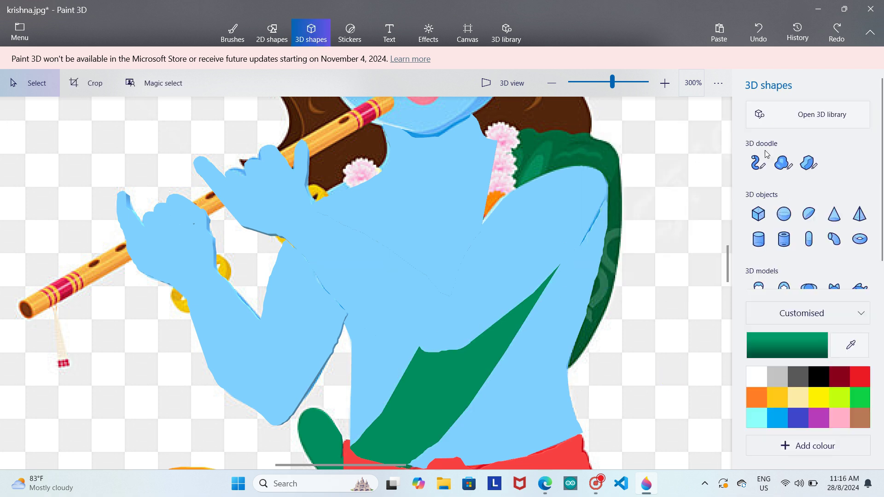
- Trace the green shawl behind the shoulder and upper arm, down to its pointed end, as a green sharp-edge shape
left_click(809, 162)
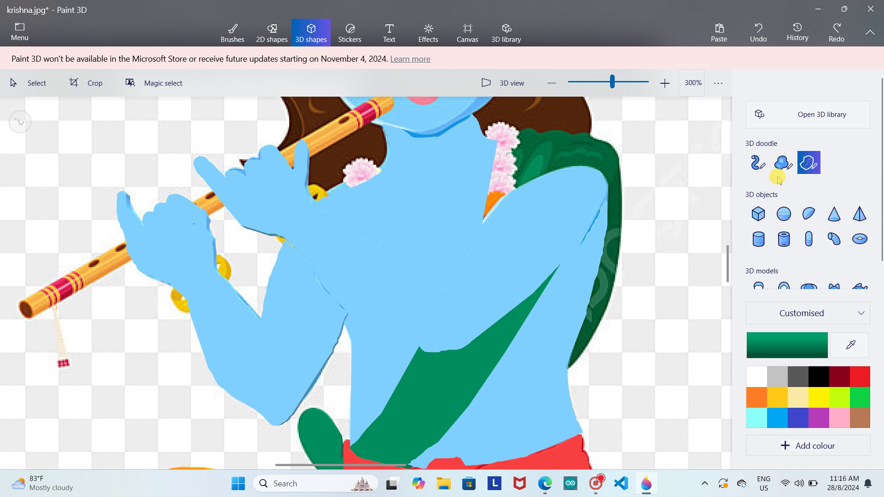
left_click(519, 129)
left_click(512, 153)
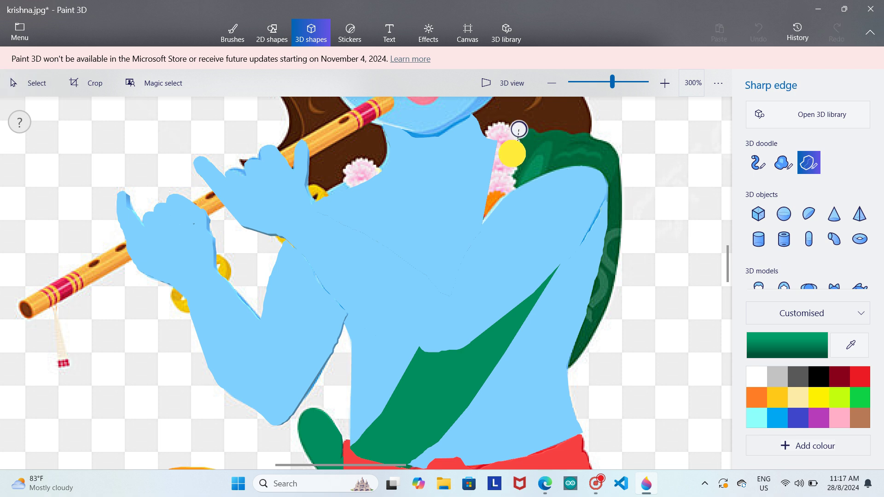
left_click(517, 179)
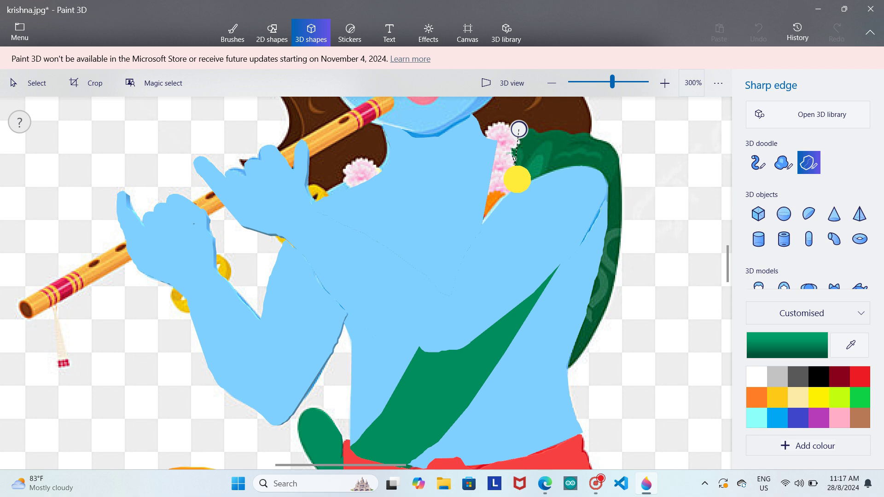
mouse_move(523, 182)
left_mouse_down()
mouse_move(548, 168)
mouse_move(584, 166)
mouse_move(626, 211)
left_mouse_up()
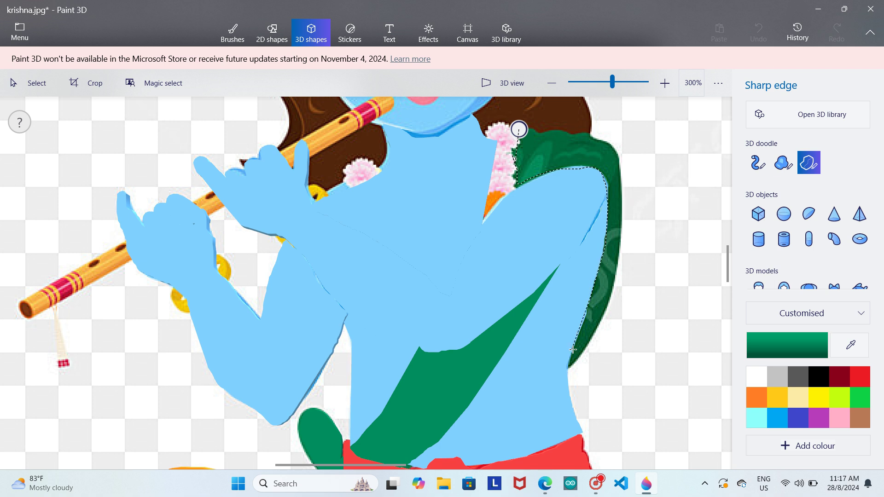
mouse_move(572, 350)
left_mouse_down()
mouse_move(591, 350)
mouse_move(611, 316)
mouse_move(617, 276)
left_mouse_up()
mouse_move(621, 156)
left_mouse_down()
mouse_move(601, 137)
mouse_move(515, 131)
left_mouse_up()
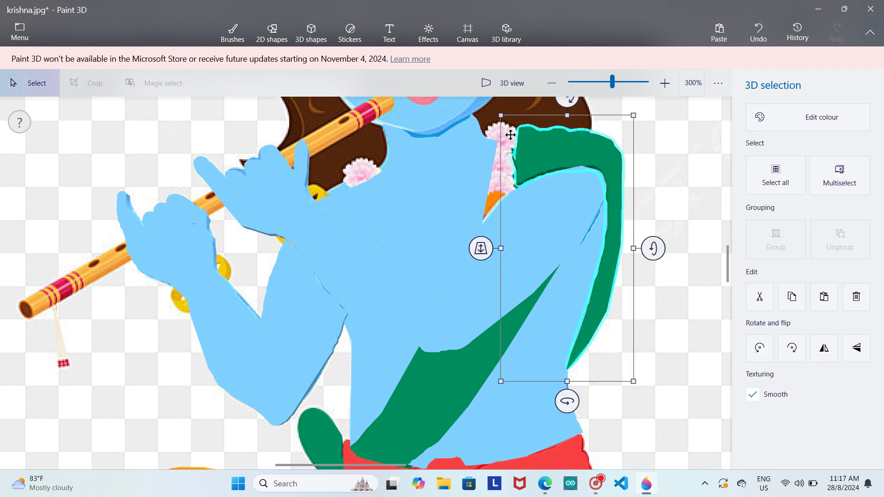
- Adjust the shoulder shawl shape's z-axis depth and stretch it slightly downward to match the picture
left_click_drag(480, 249, 480, 250)
left_click(653, 192)
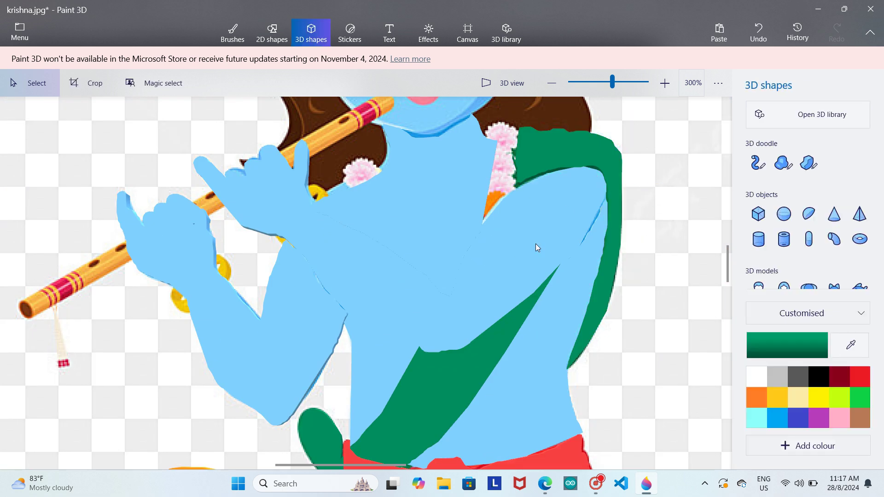
left_click(597, 303)
mouse_move(566, 383)
left_mouse_down()
mouse_move(562, 413)
mouse_move(553, 395)
left_mouse_up()
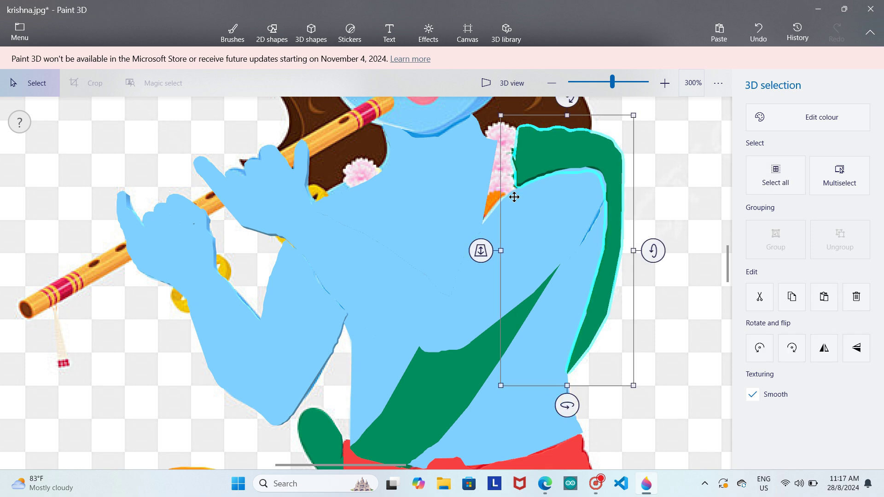
left_click_drag(501, 255, 500, 254)
left_click(693, 166)
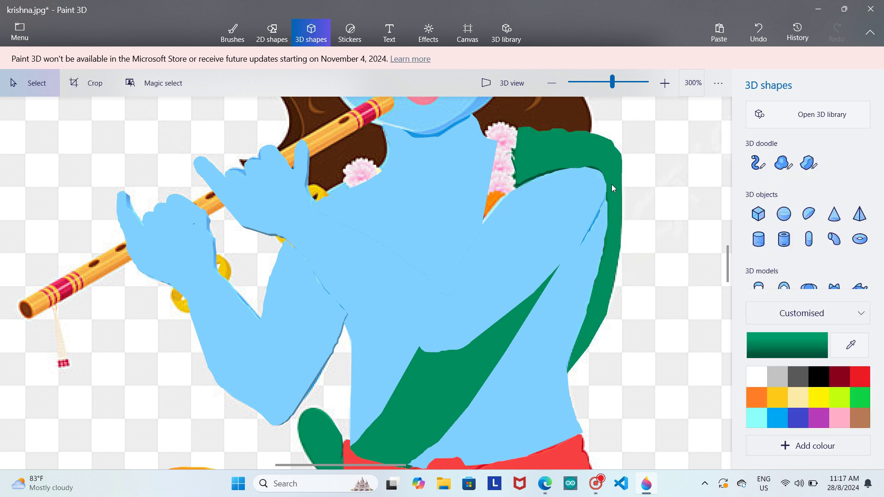
- Delete the light-blue neck and upper chest shape
left_click_drag(728, 264, 722, 251)
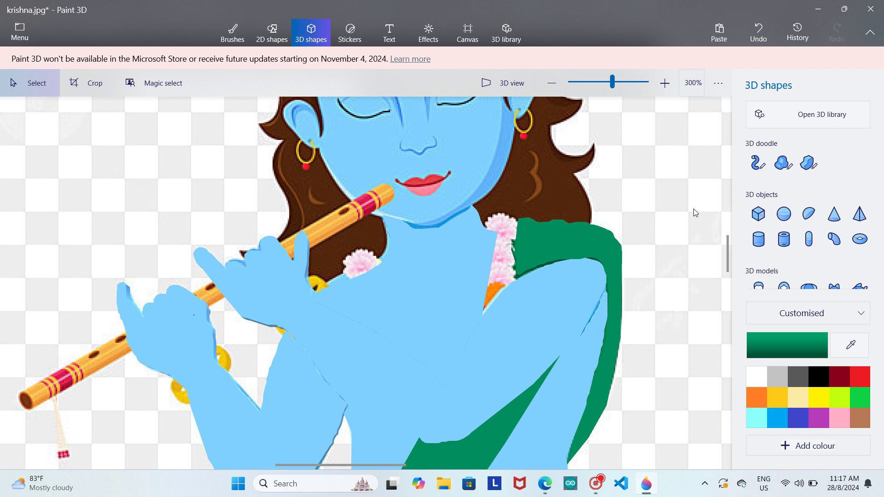
left_click(450, 256)
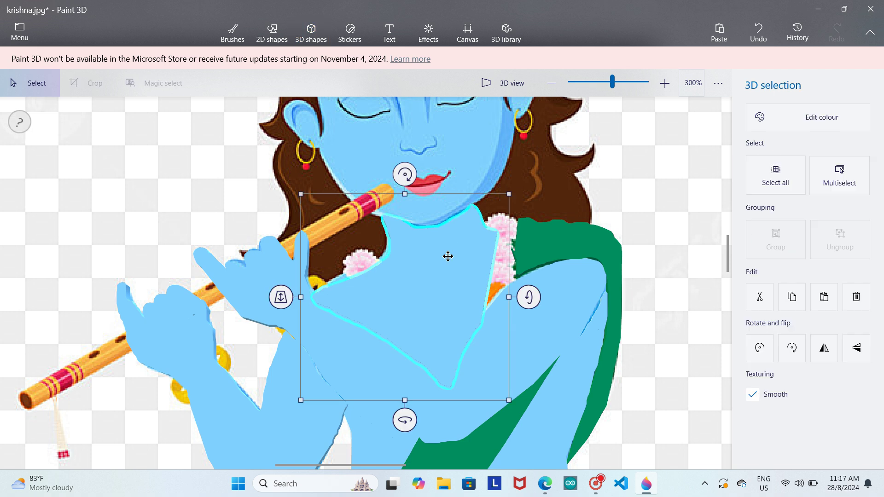
key("Delete")
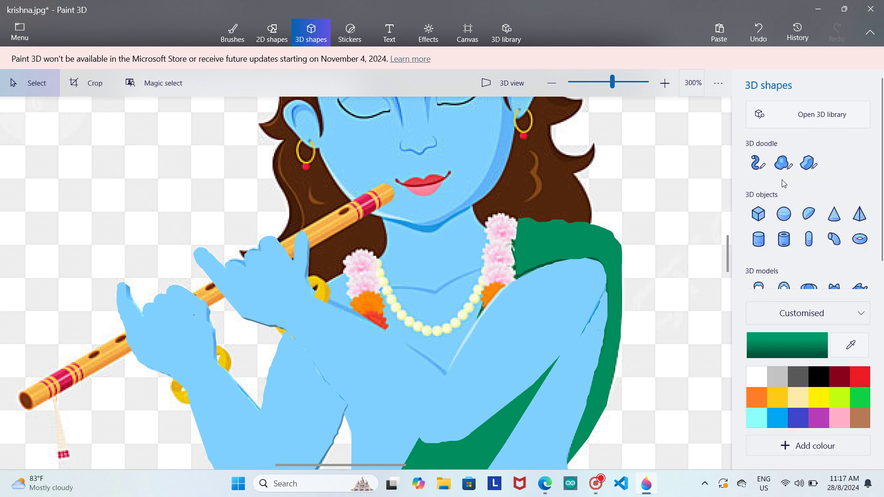
- Trace the neck and upper chest out to the shawl's edge as a green sharp-edge shape and stretch it slightly downward
left_click(809, 163)
mouse_move(381, 218)
left_mouse_down()
mouse_move(380, 260)
mouse_move(312, 289)
mouse_move(378, 322)
mouse_move(444, 376)
mouse_move(444, 369)
left_mouse_up()
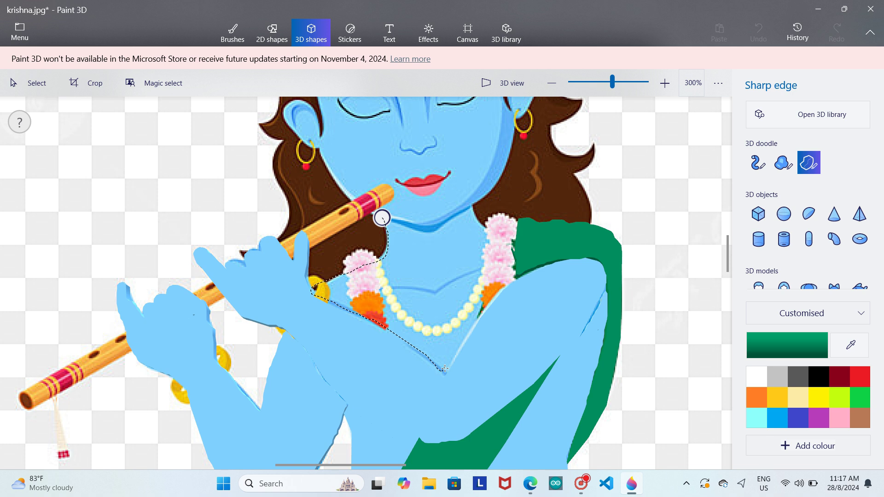
left_click(467, 341)
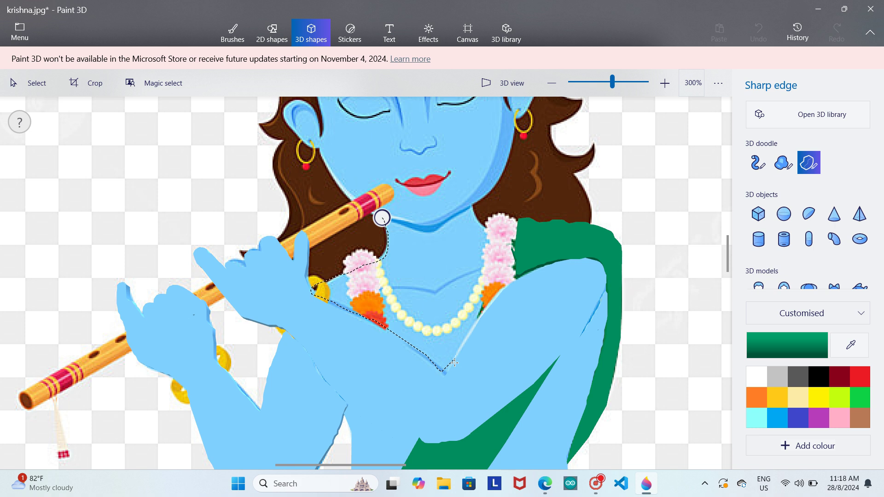
mouse_move(460, 349)
left_mouse_down()
mouse_move(476, 316)
mouse_move(511, 290)
left_mouse_up()
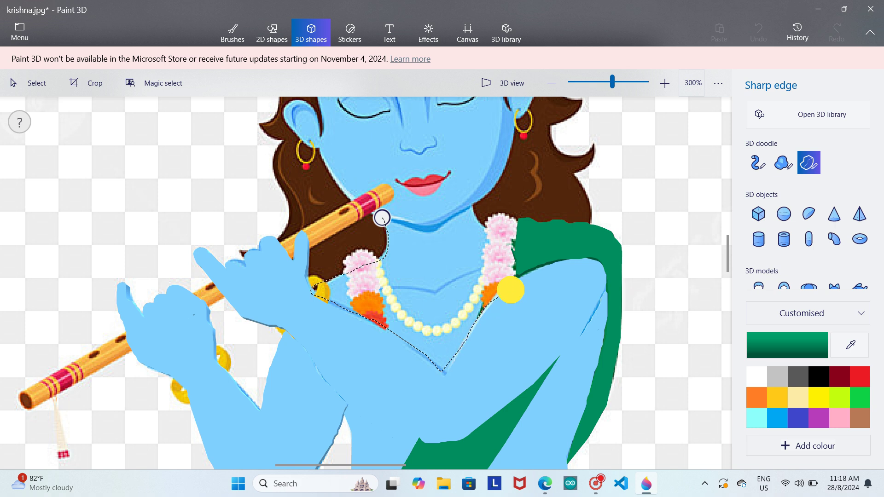
mouse_move(514, 237)
left_mouse_down()
mouse_move(473, 209)
mouse_move(429, 230)
mouse_move(376, 217)
left_mouse_up()
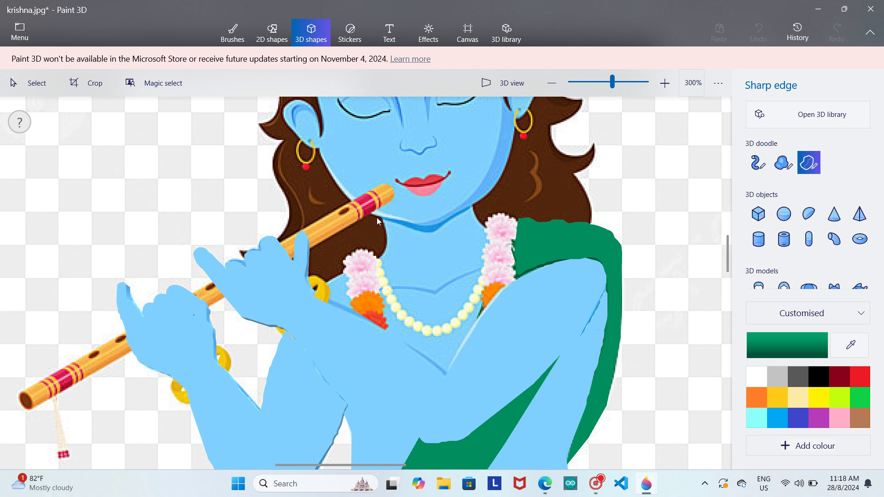
left_click_drag(527, 281, 530, 289)
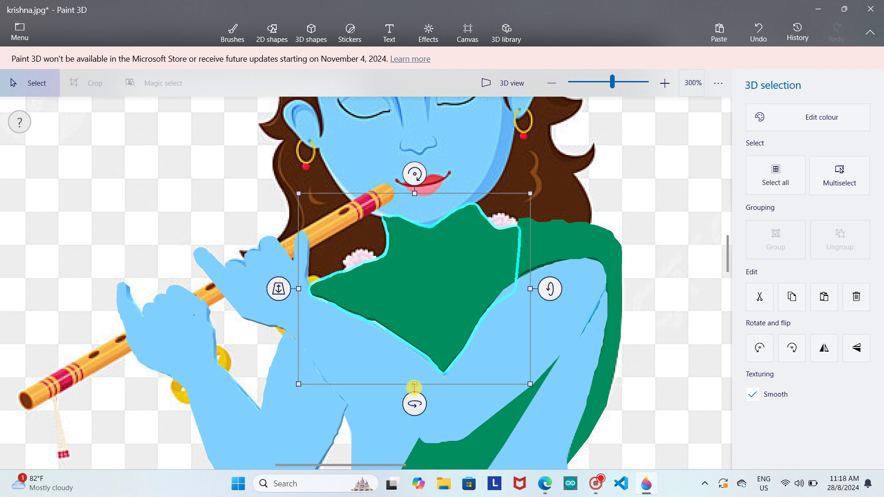
left_click_drag(409, 389, 415, 388)
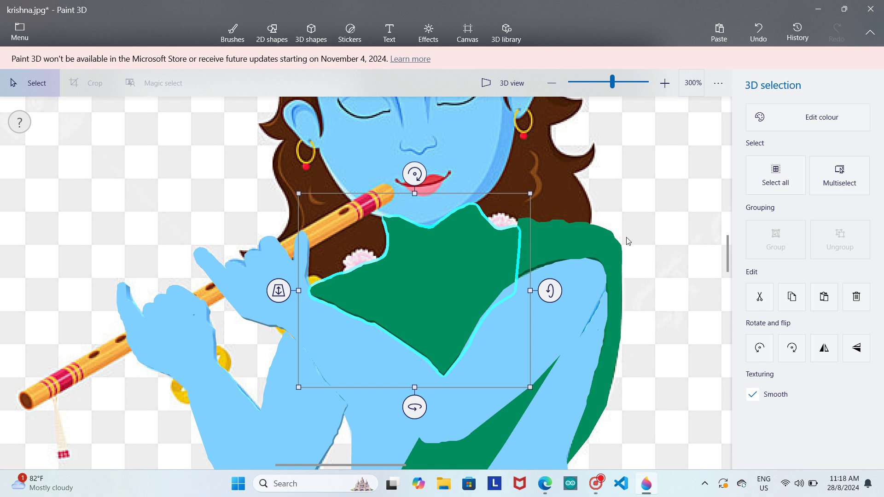
- Recolour the neck and upper chest shape with the light blue picked from the arm
left_click(753, 126)
left_click(712, 171)
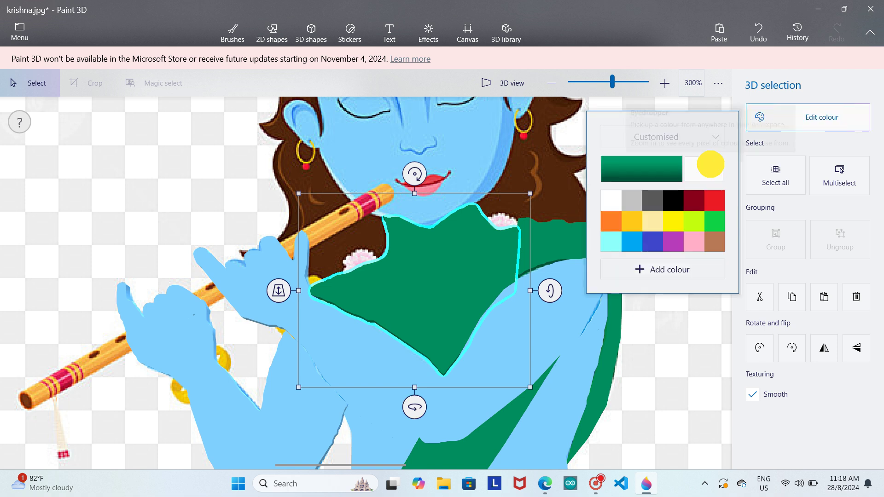
left_click(532, 325)
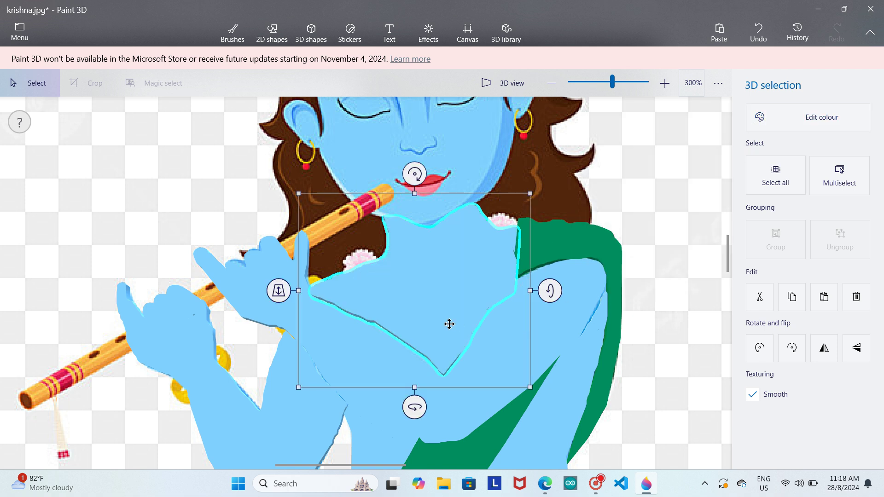
- Stretch the neck and upper chest shape further down over the crossed arm and adjust its z-axis depth
left_click(416, 387)
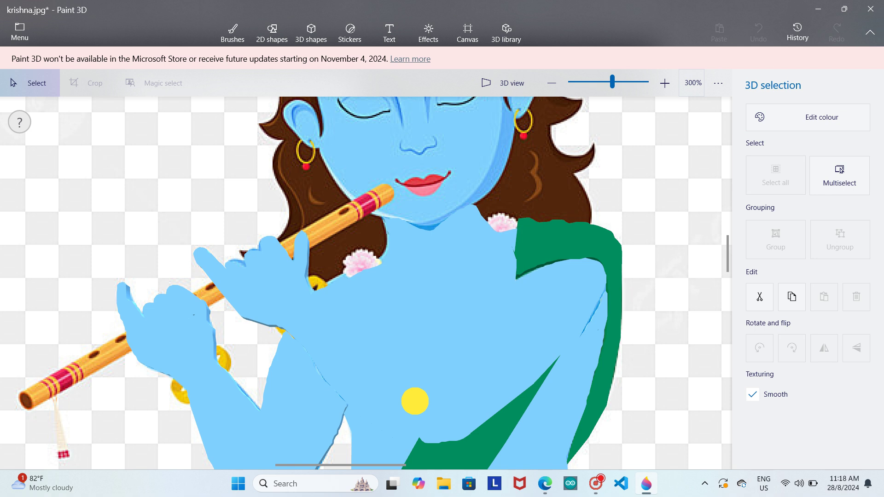
left_click(414, 399)
left_click_drag(277, 302, 279, 297)
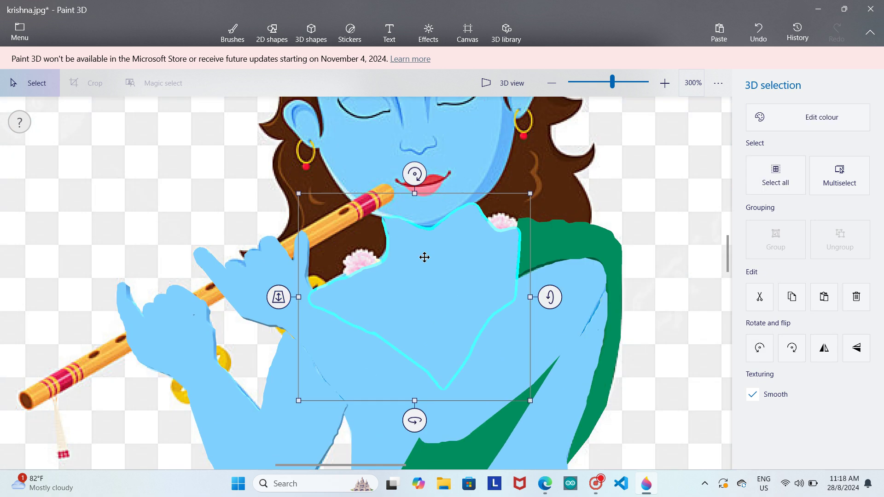
- Dismiss the pop-up browser notification and deselect the green shawl shape
left_click(540, 253)
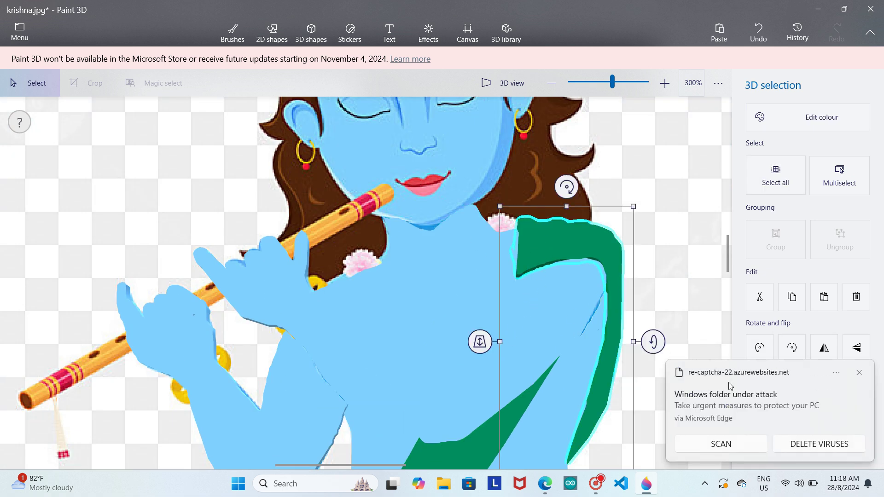
left_click(859, 372)
left_click(706, 350)
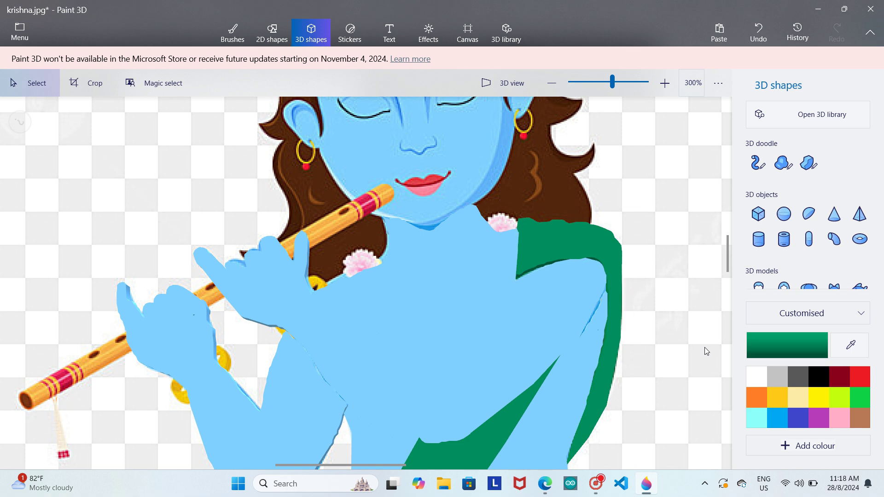
- Trace the lips as a sharp-edge shape in the red picked from the mouth
mouse_move(726, 253)
left_mouse_down()
mouse_move(726, 278)
mouse_move(721, 251)
left_mouse_up()
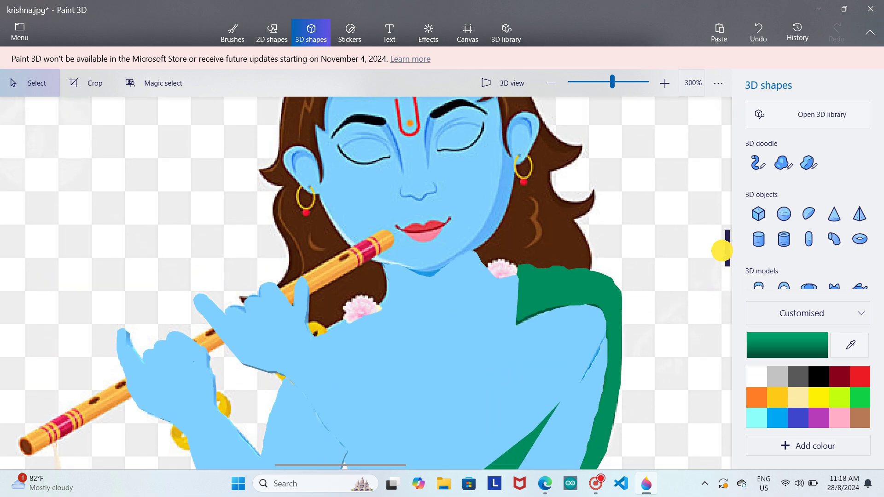
left_click(456, 278)
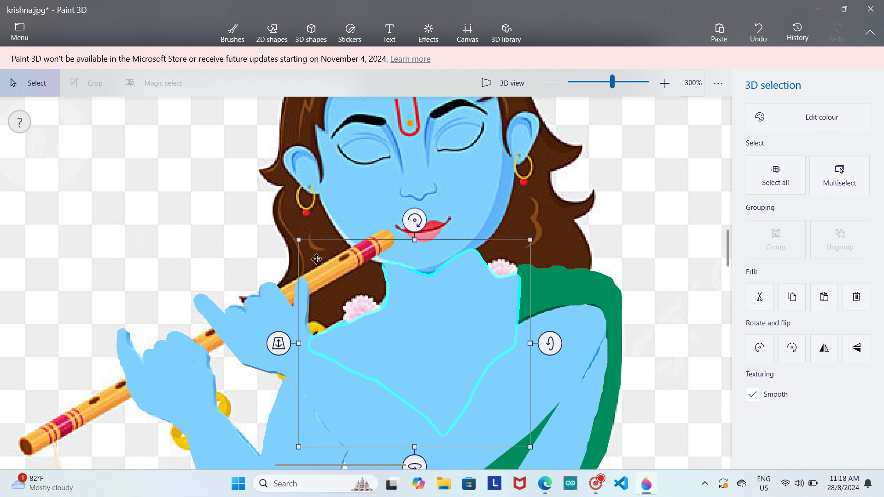
left_click(311, 32)
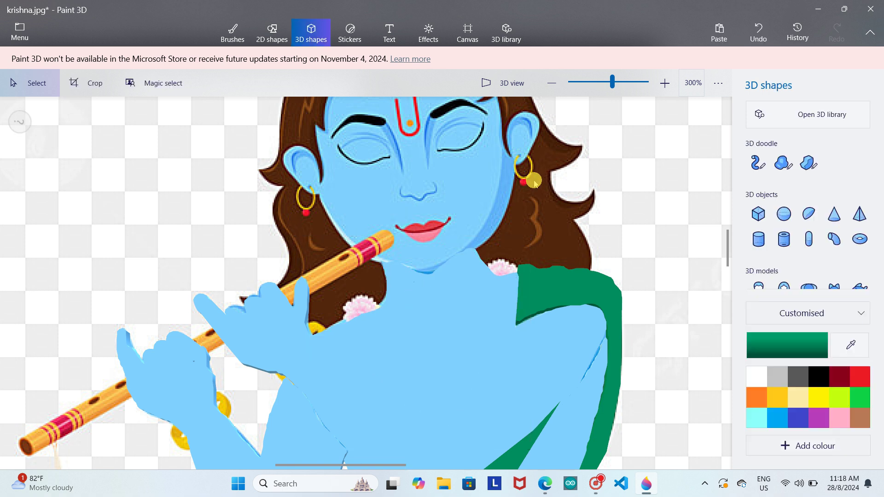
left_click(664, 83)
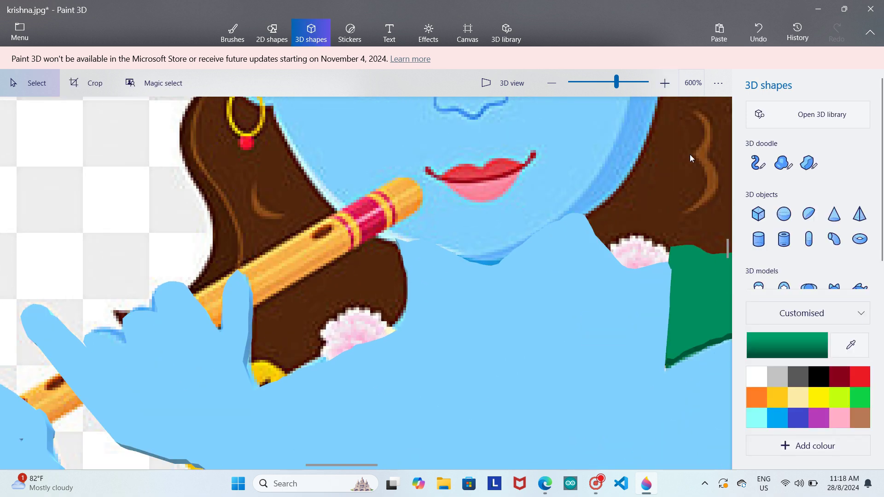
left_click_drag(730, 246, 713, 211)
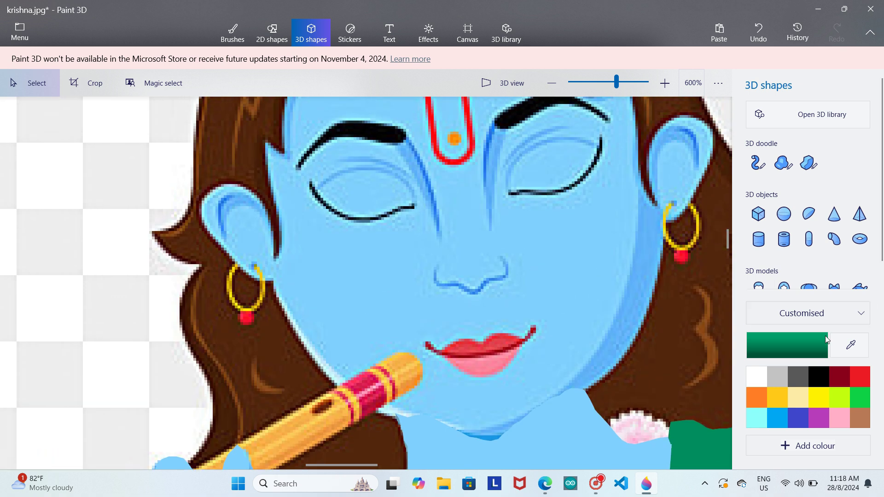
left_click(848, 346)
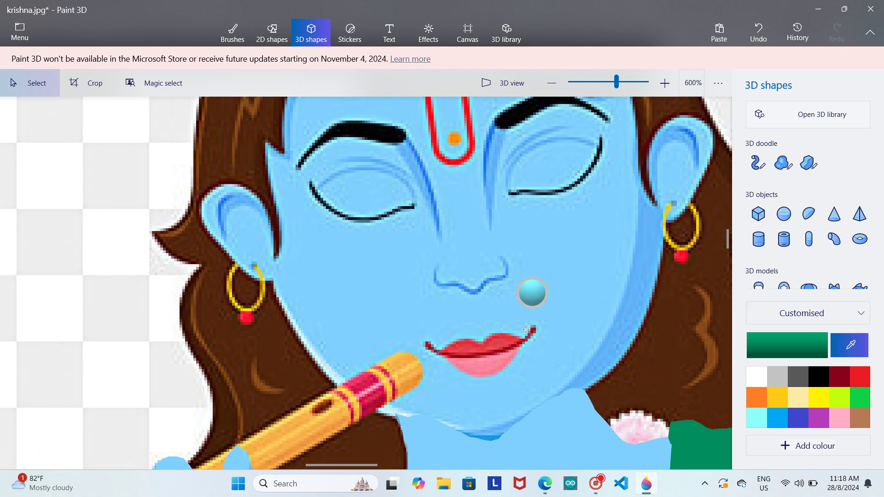
left_click(496, 346)
left_click(809, 163)
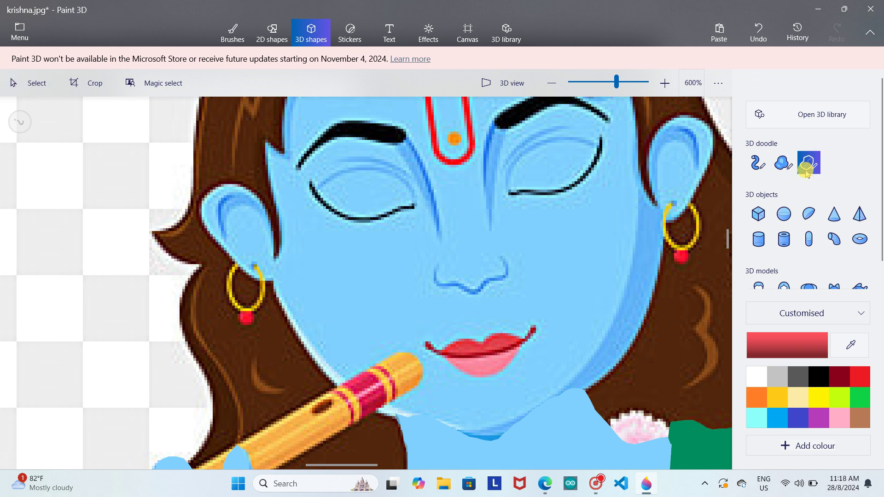
mouse_move(439, 353)
left_mouse_down()
mouse_move(463, 339)
mouse_move(521, 340)
mouse_move(506, 366)
mouse_move(485, 375)
mouse_move(407, 352)
mouse_move(421, 426)
left_mouse_up()
left_click(360, 379)
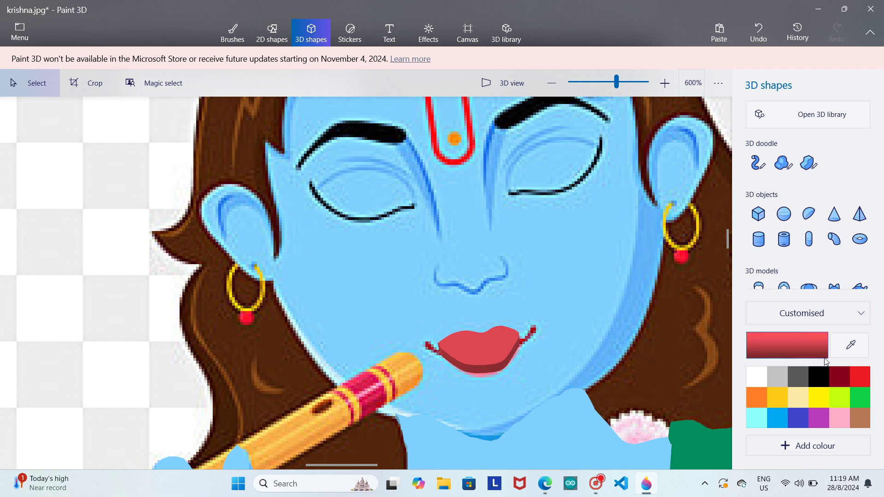
- Pick the black of the eyebrow and trace the eyebrow on the picture's right side as a sharp-edge shape
left_click(850, 345)
scroll(727, 247, "up", 3)
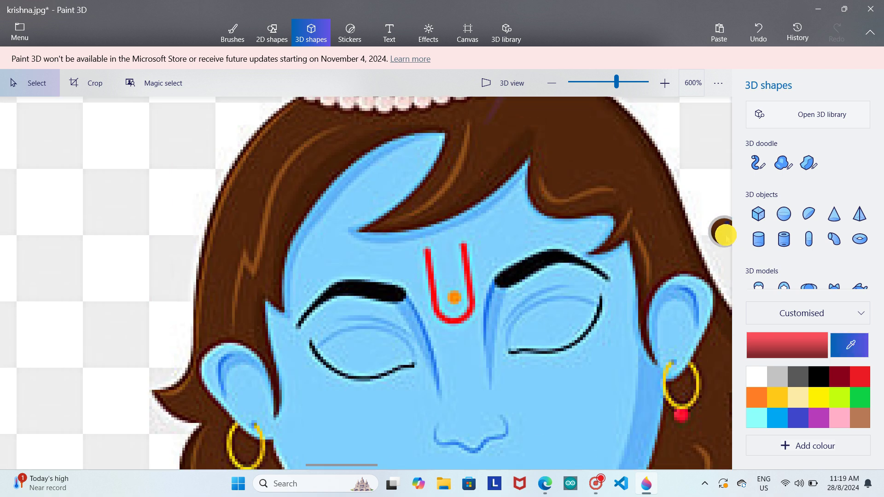
left_click(556, 270)
left_click(849, 345)
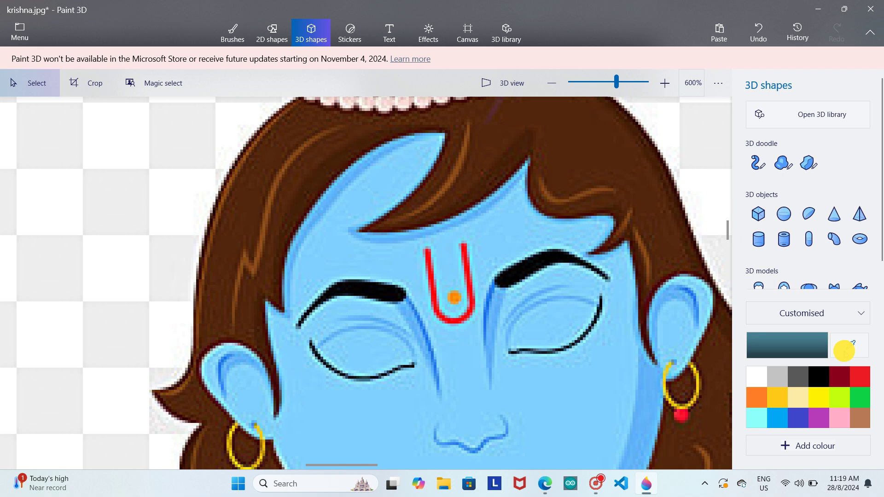
left_click(525, 277)
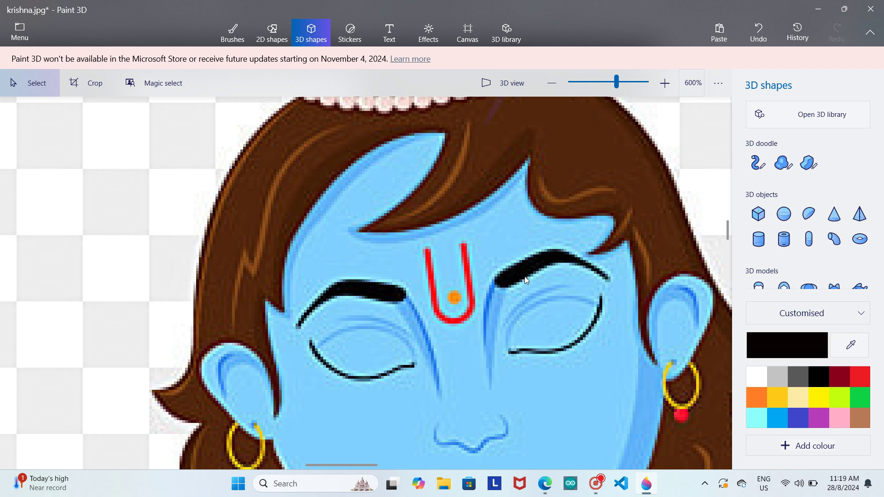
left_click(809, 162)
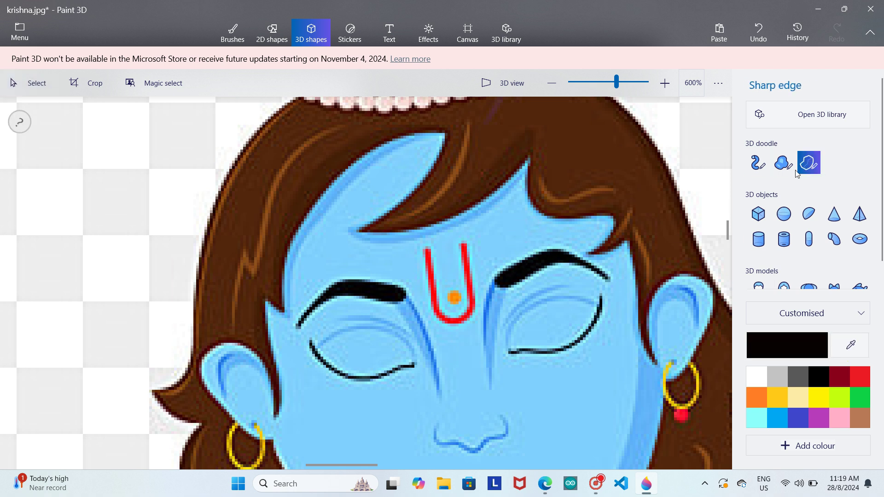
mouse_move(571, 265)
left_mouse_down()
mouse_move(609, 276)
mouse_move(583, 257)
mouse_move(548, 250)
mouse_move(492, 280)
mouse_move(512, 289)
mouse_move(561, 265)
left_mouse_up()
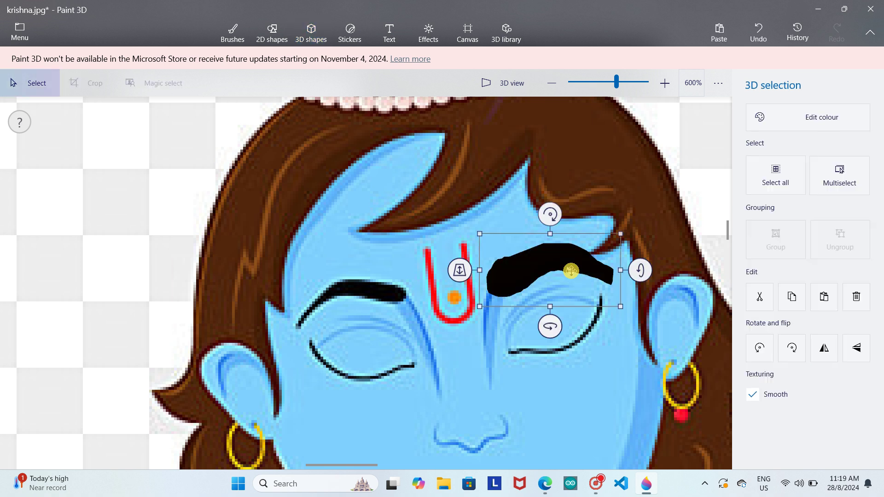
left_click(529, 197)
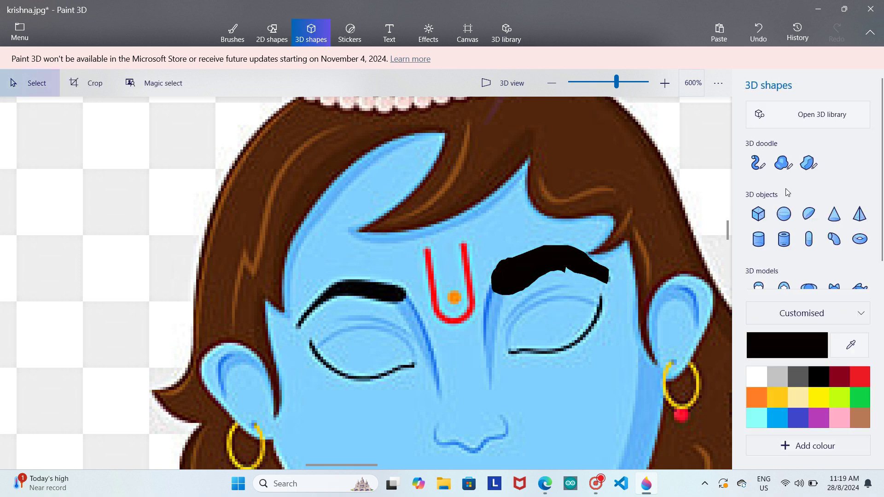
- Trace the eyebrow on the picture's left side as a black sharp-edge shape
left_click(811, 164)
mouse_move(299, 321)
left_mouse_down()
mouse_move(322, 300)
mouse_move(388, 302)
mouse_move(407, 289)
mouse_move(364, 276)
mouse_move(330, 284)
mouse_move(302, 322)
left_mouse_up()
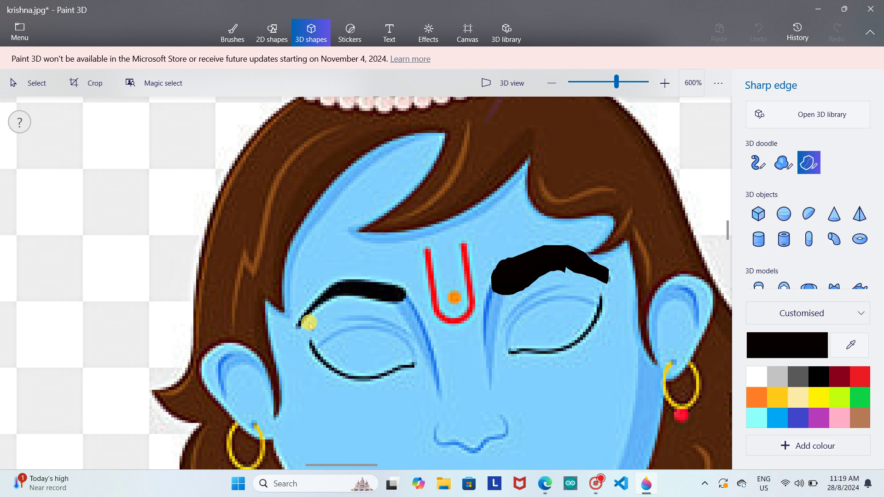
left_click(331, 244)
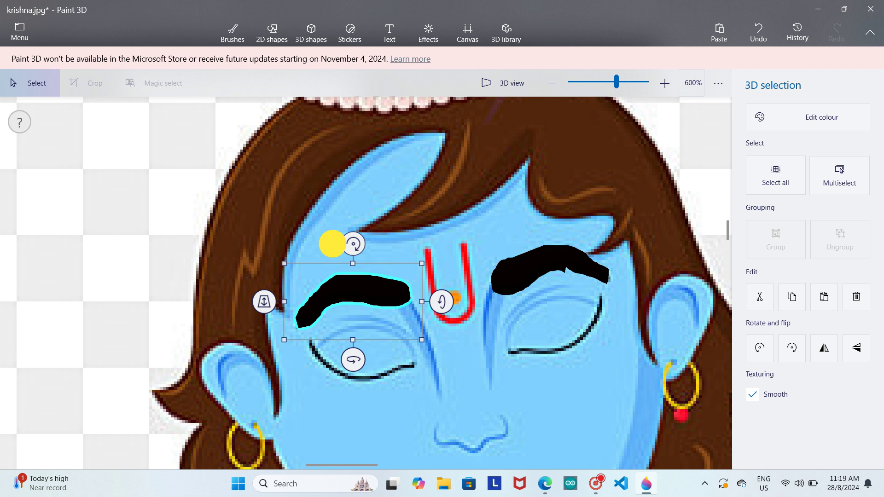
- Try drawing the eyelid line on the picture's left side as a black 10px tube, and delete it
left_click(552, 83)
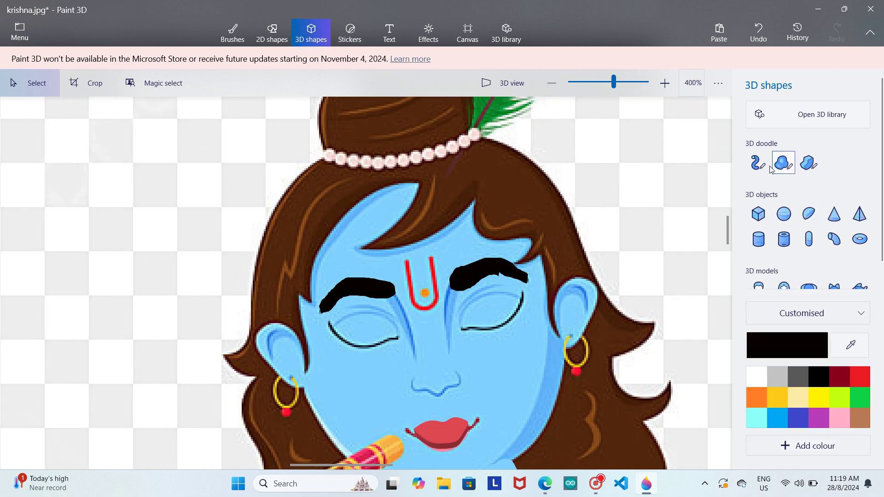
left_click(783, 163)
left_click(758, 163)
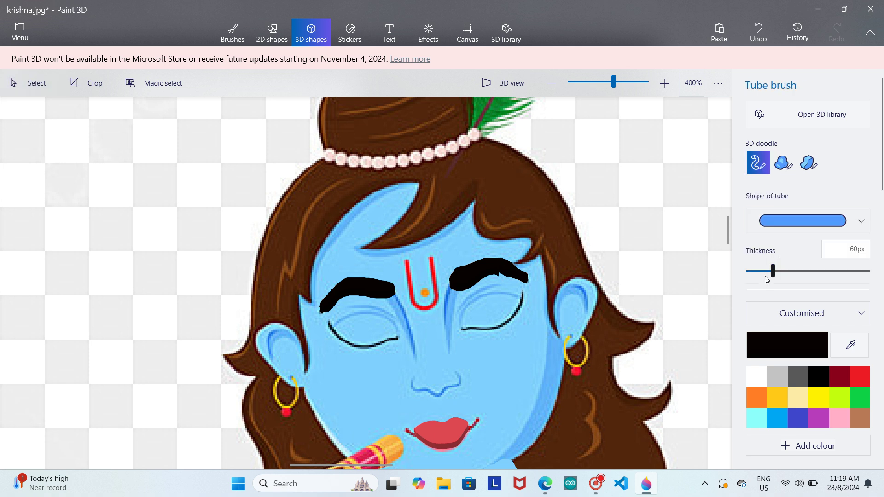
left_click_drag(765, 276, 599, 263)
mouse_move(376, 343)
left_mouse_down()
mouse_move(330, 346)
mouse_move(339, 351)
mouse_move(334, 332)
left_mouse_up()
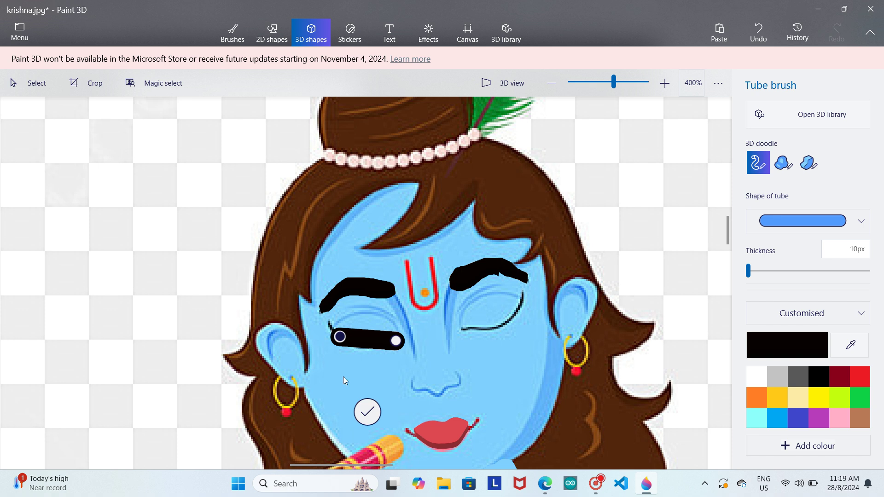
left_click(361, 411)
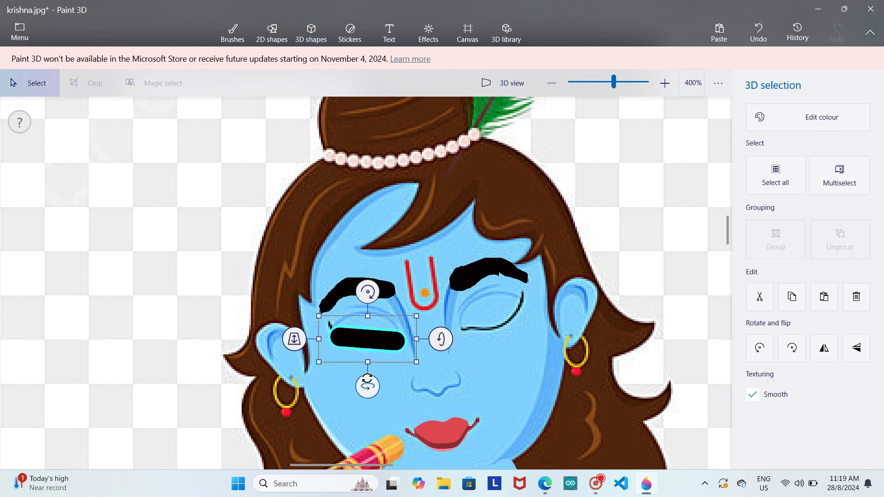
key("Delete")
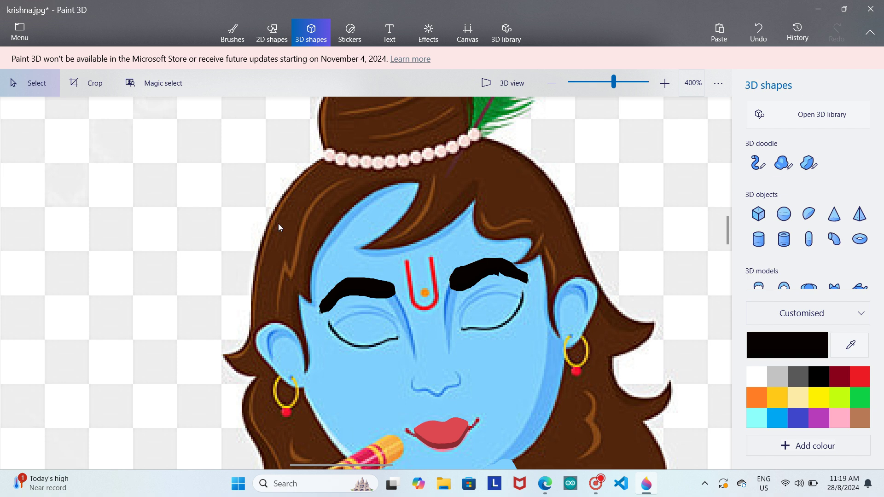
- Select both eyebrow shapes and the lips together and bring them forward along the z-axis
left_click_drag(728, 235, 729, 239)
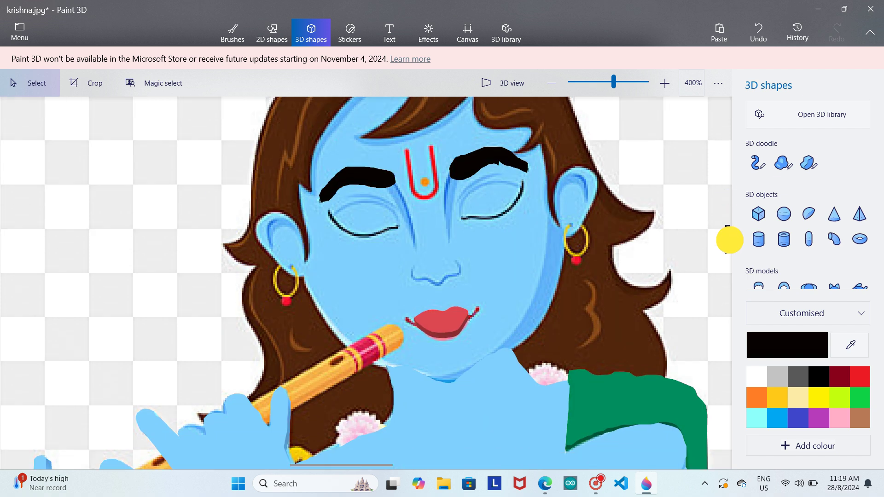
left_click_drag(403, 295, 622, 401)
left_click(517, 276)
left_click_drag(294, 133, 617, 377)
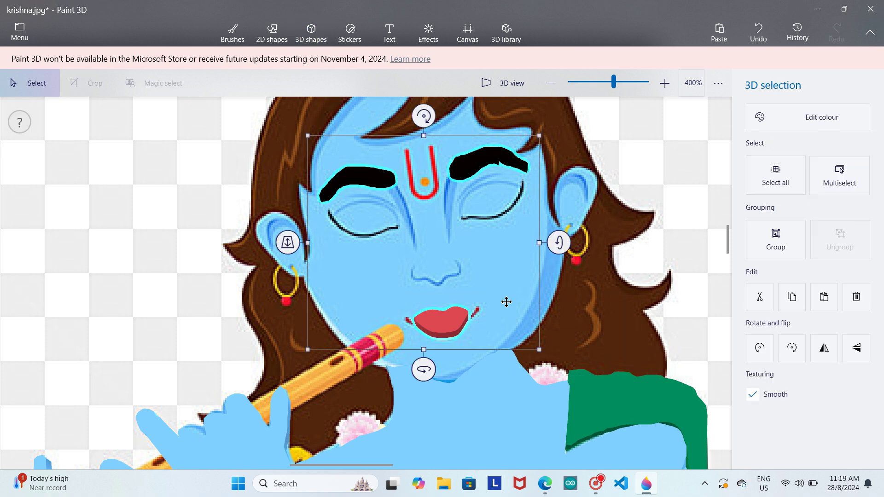
left_click_drag(286, 244, 292, 331)
left_click(273, 322)
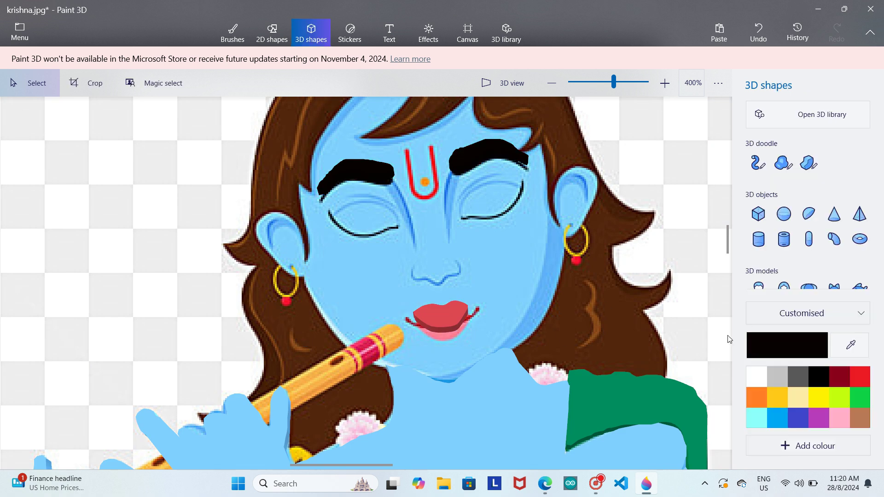
- Trace the whole face with both ears and the forehead hairline as a sharp-edge shape in the light blue picked from the cheek
left_click(860, 346)
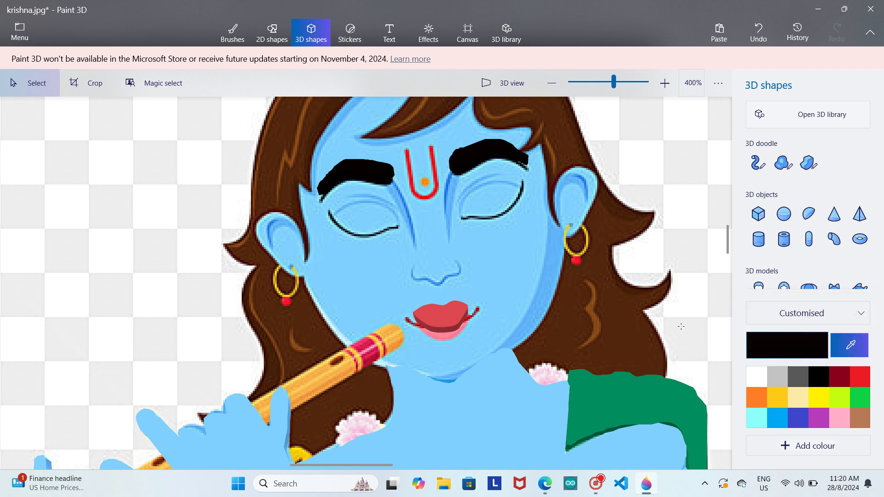
left_click(509, 278)
left_click(809, 166)
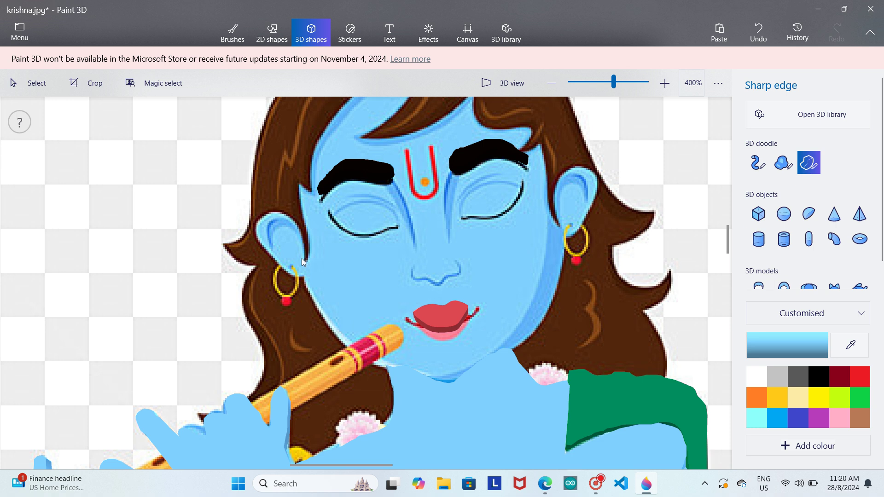
mouse_move(303, 262)
left_mouse_down()
mouse_move(282, 212)
mouse_move(259, 219)
mouse_move(256, 234)
mouse_move(293, 276)
left_mouse_up()
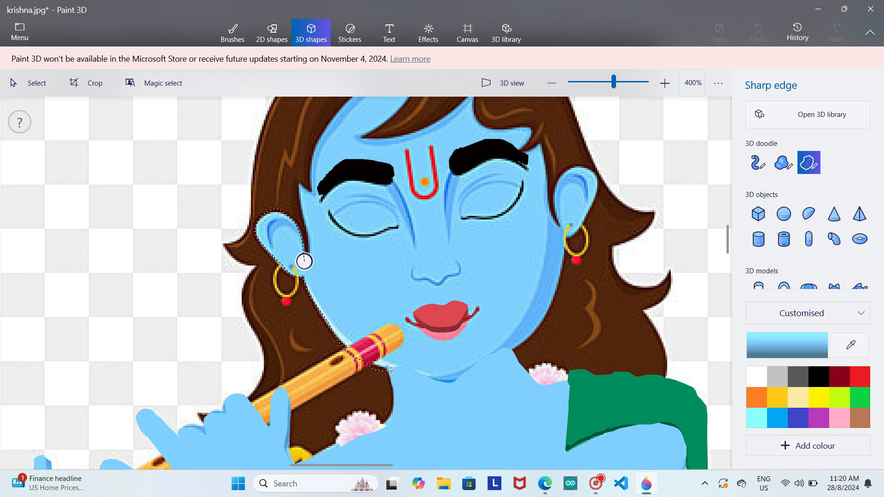
mouse_move(429, 377)
left_mouse_down()
mouse_move(453, 382)
mouse_move(528, 335)
left_mouse_up()
mouse_move(566, 256)
left_mouse_down()
mouse_move(555, 324)
mouse_move(535, 333)
mouse_move(597, 179)
mouse_move(589, 166)
mouse_move(560, 224)
mouse_move(543, 185)
mouse_move(544, 141)
mouse_move(521, 149)
mouse_move(534, 127)
mouse_move(477, 119)
left_mouse_up()
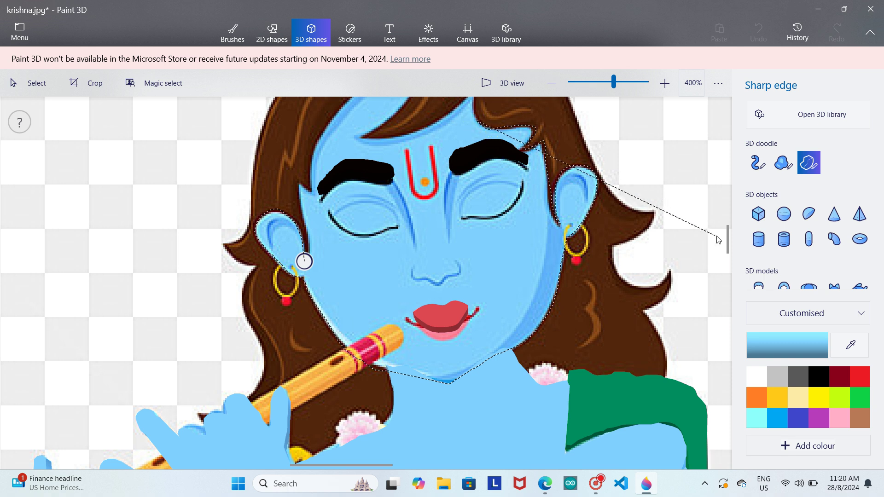
left_click_drag(727, 242, 727, 232)
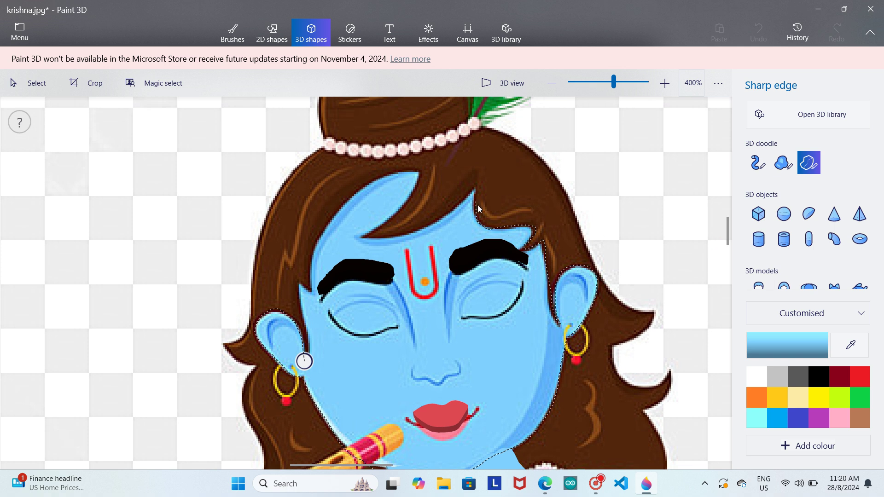
mouse_move(469, 191)
left_mouse_down()
mouse_move(430, 223)
mouse_move(367, 239)
mouse_move(413, 185)
left_mouse_up()
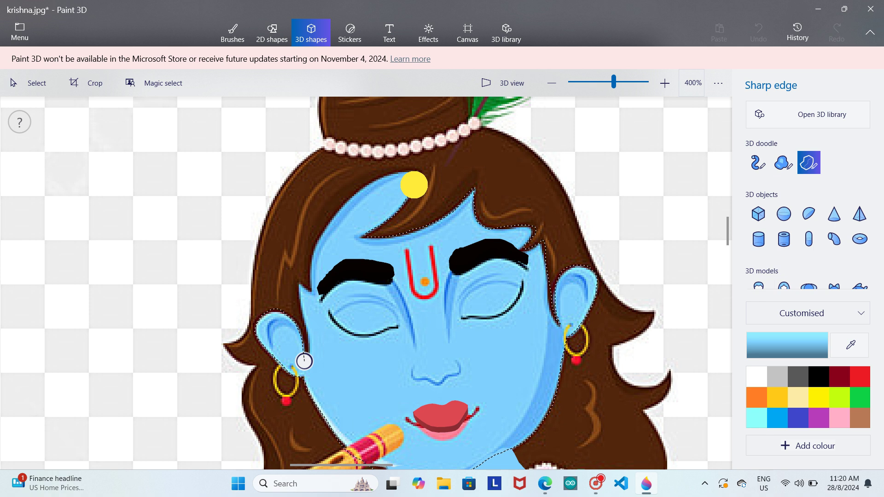
scroll(416, 164, "right", 5)
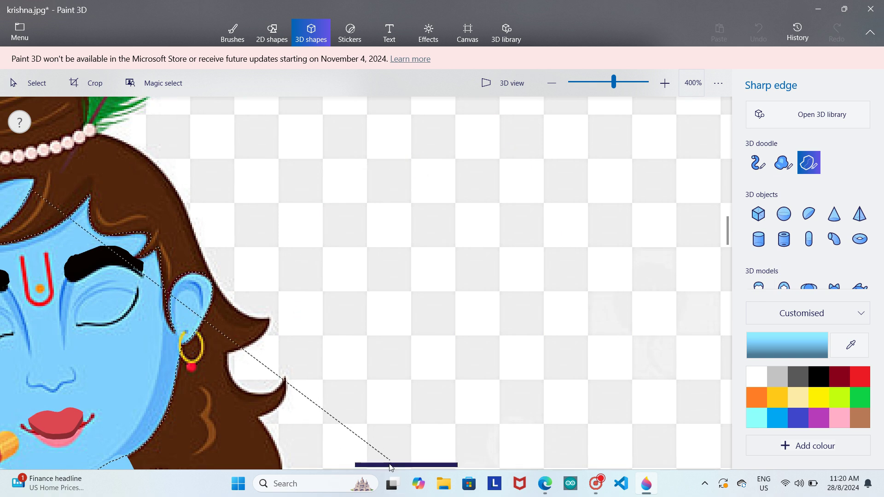
left_click_drag(392, 465, 309, 451)
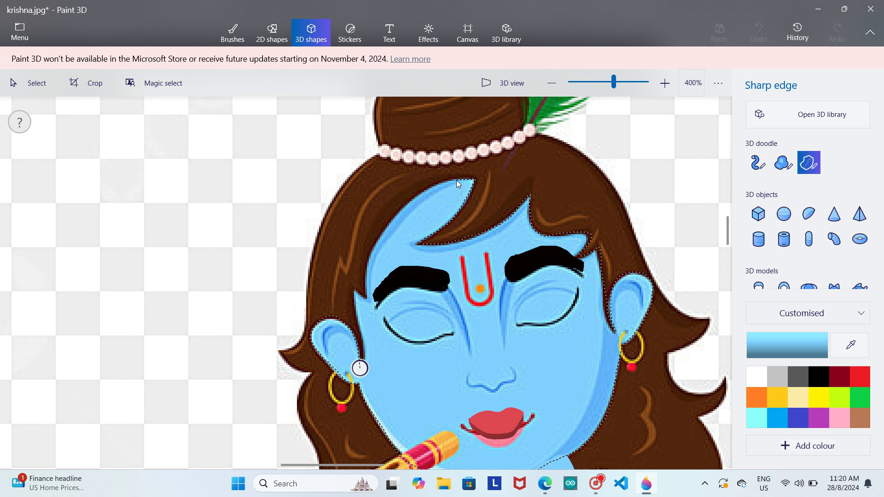
left_click(433, 184)
mouse_move(432, 184)
left_mouse_down()
mouse_move(404, 202)
mouse_move(379, 239)
mouse_move(364, 272)
mouse_move(366, 301)
mouse_move(355, 286)
mouse_move(357, 369)
left_mouse_up()
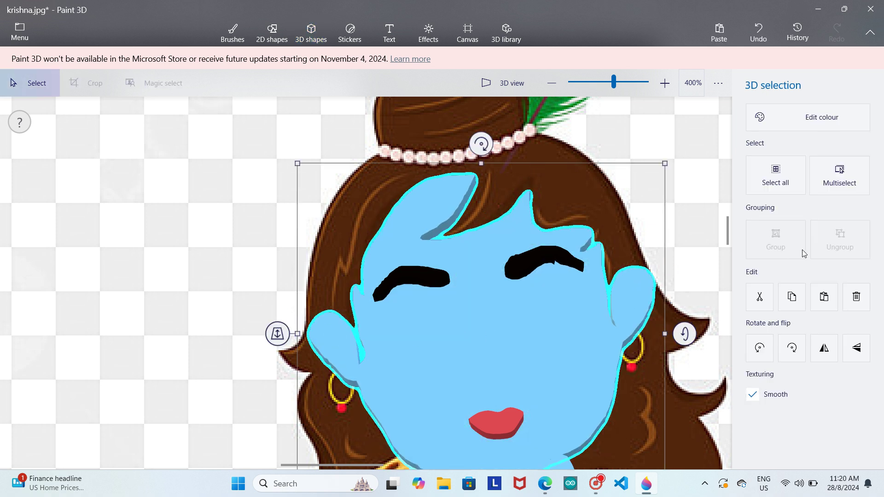
- Adjust the z-axis depth of the light-blue face shape
left_click_drag(732, 236, 735, 244)
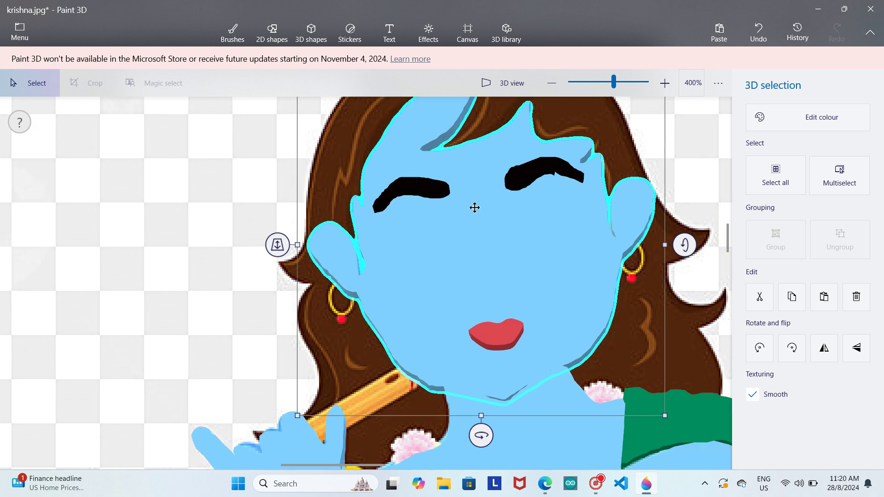
right_click_drag(295, 244, 468, 247)
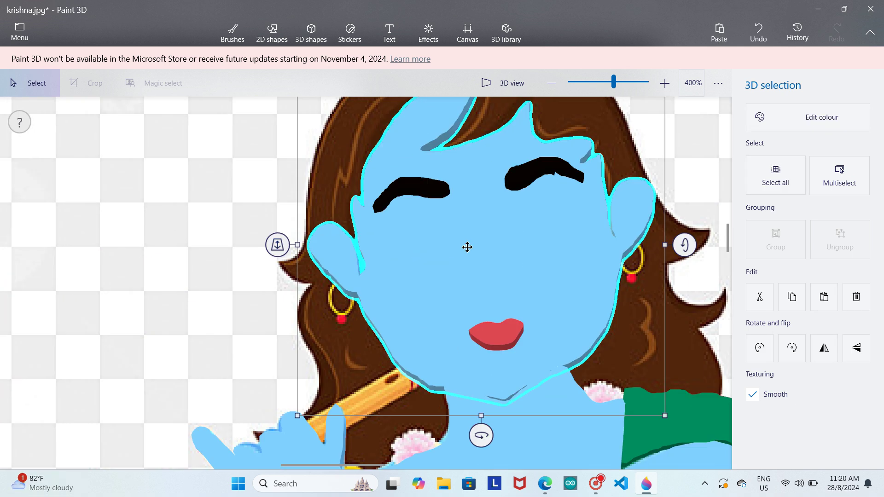
left_click(721, 235)
scroll(725, 242, "down", 2)
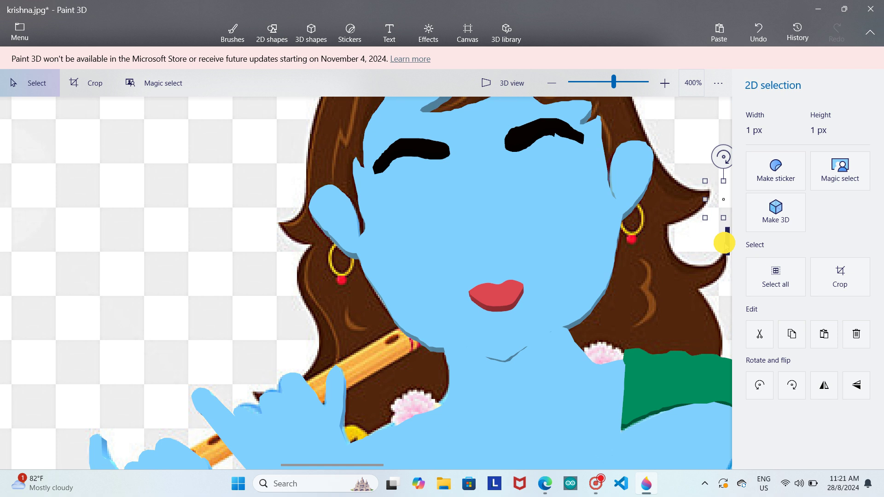
left_click(556, 256)
left_click_drag(276, 208, 277, 208)
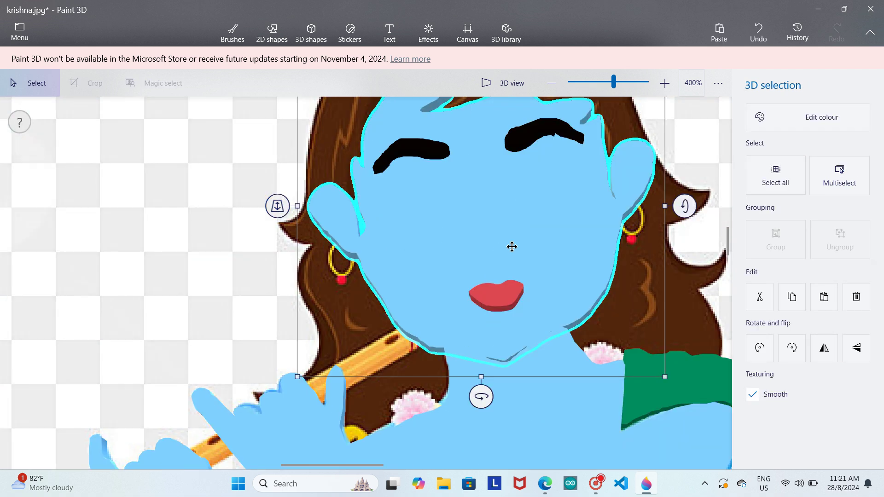
- Adjust the blue face shape's depth so that it sits correctly against the rest of the figure
left_click_drag(729, 235, 730, 250)
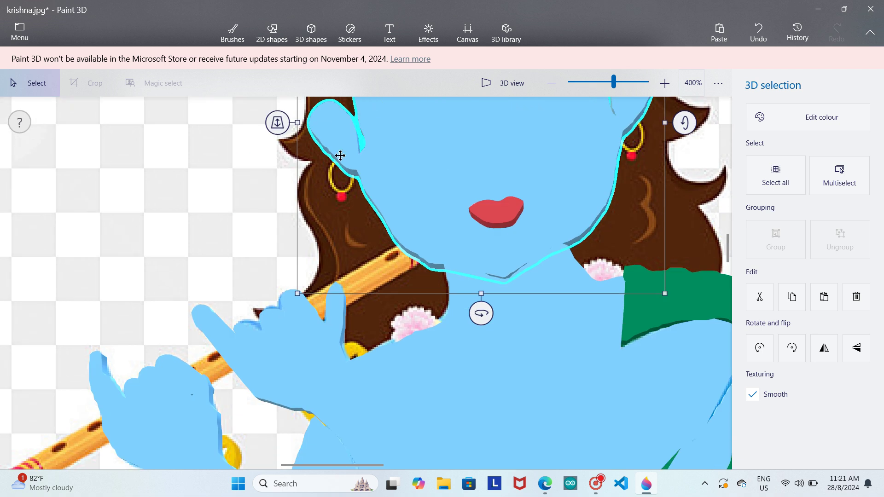
left_click(276, 124)
left_click_drag(275, 124, 276, 123)
left_click(570, 82)
left_click_drag(571, 81, 617, 83)
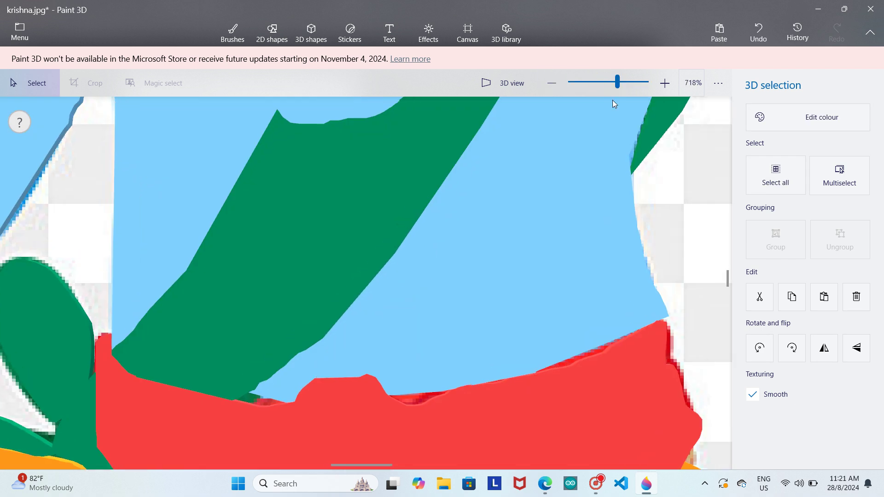
left_click(592, 88)
left_click(600, 83)
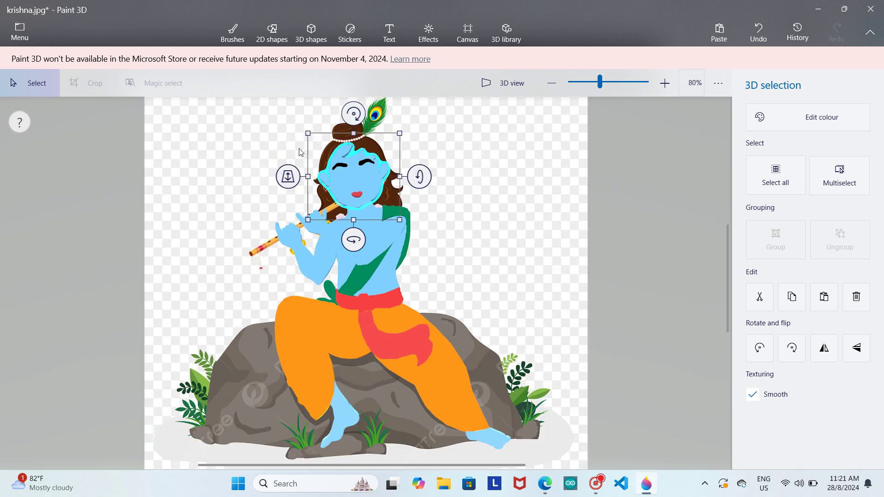
left_click(287, 181)
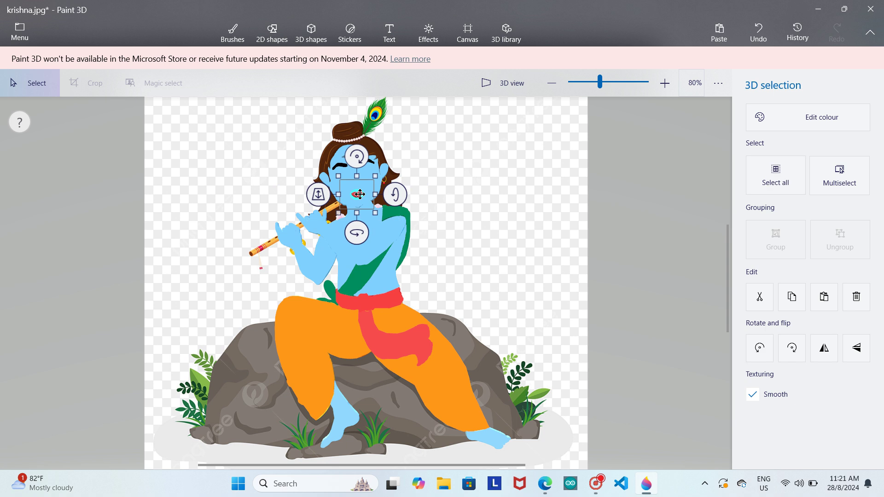
- Adjust the depth of the red lips and both black closed-eye shapes so they rest on the face
left_click_drag(327, 213, 330, 160)
left_click(338, 170)
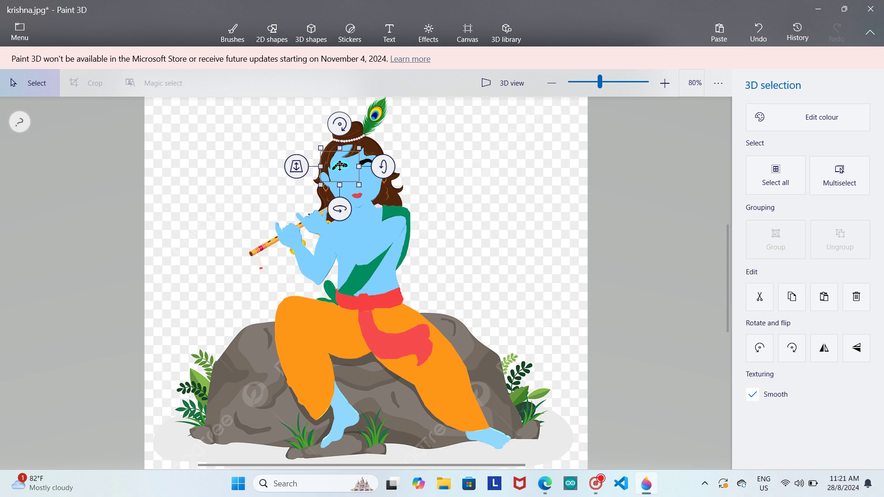
left_click_drag(297, 164, 306, 154)
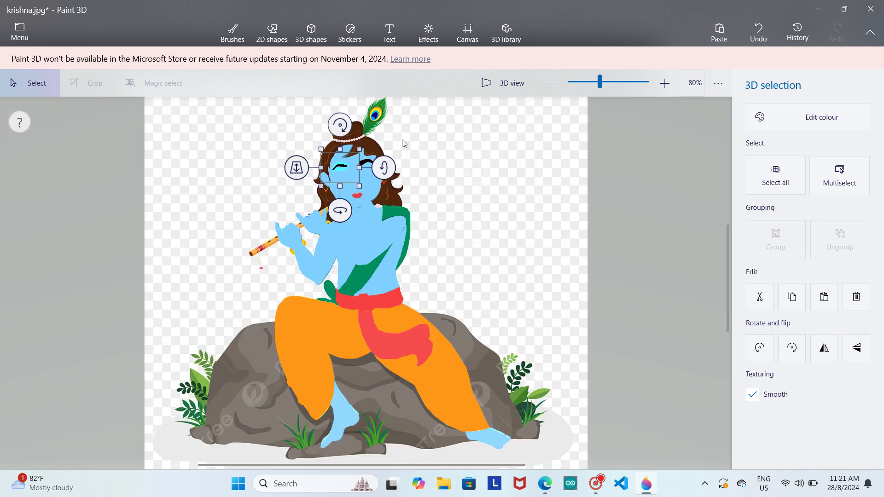
left_click(367, 156)
left_click(353, 171)
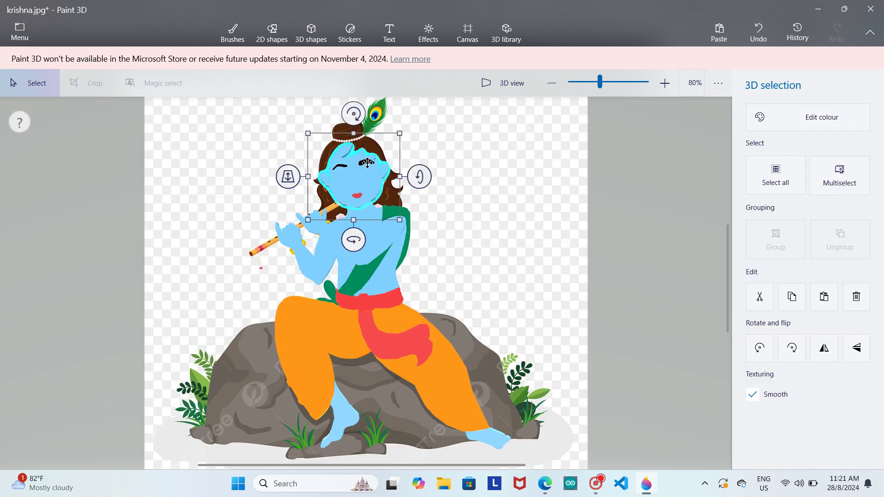
mouse_move(352, 239)
left_mouse_down()
mouse_move(364, 194)
mouse_move(329, 165)
mouse_move(328, 147)
left_mouse_up()
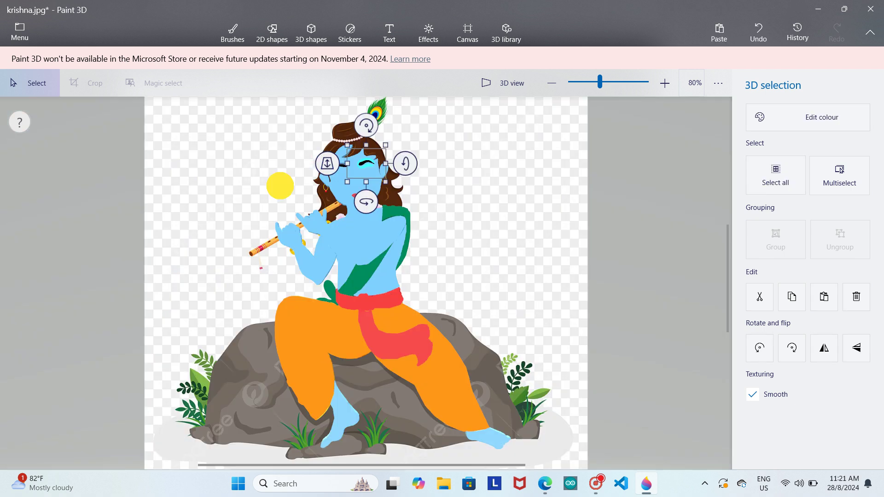
left_click(422, 212)
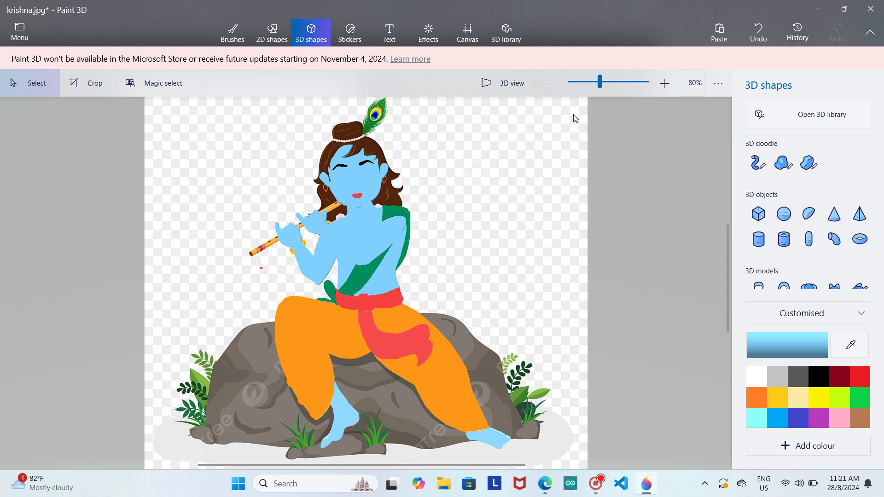
- Sample the dark brown of the figure's hair as the colour for 3D shapes
left_click(659, 92)
left_click(658, 84)
left_click(652, 85)
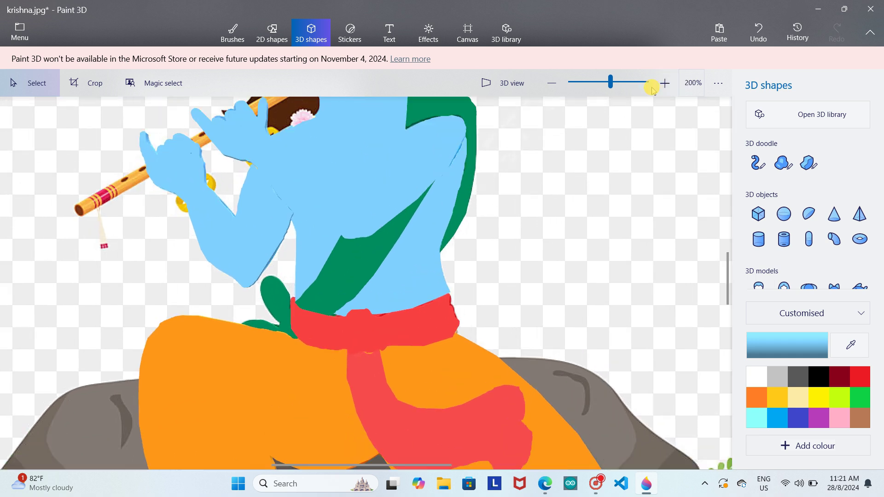
left_click(644, 91)
left_click(556, 85)
left_click(556, 85)
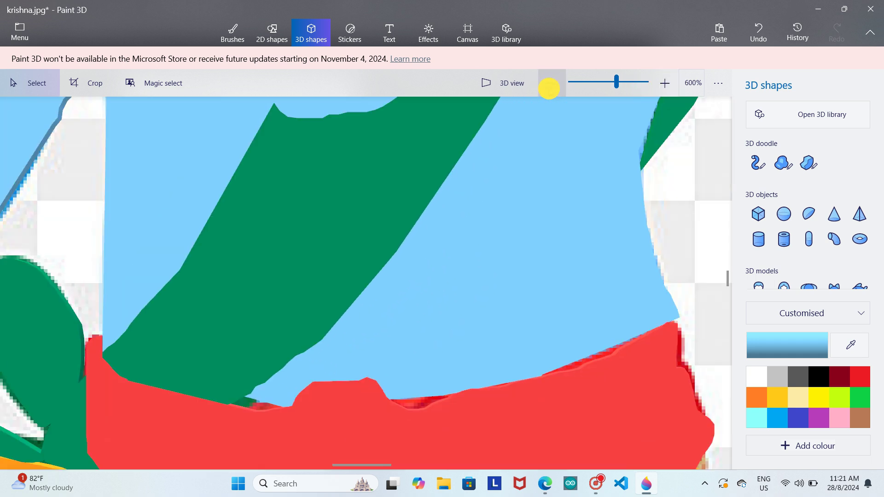
left_click(556, 85)
left_click_drag(727, 287, 733, 258)
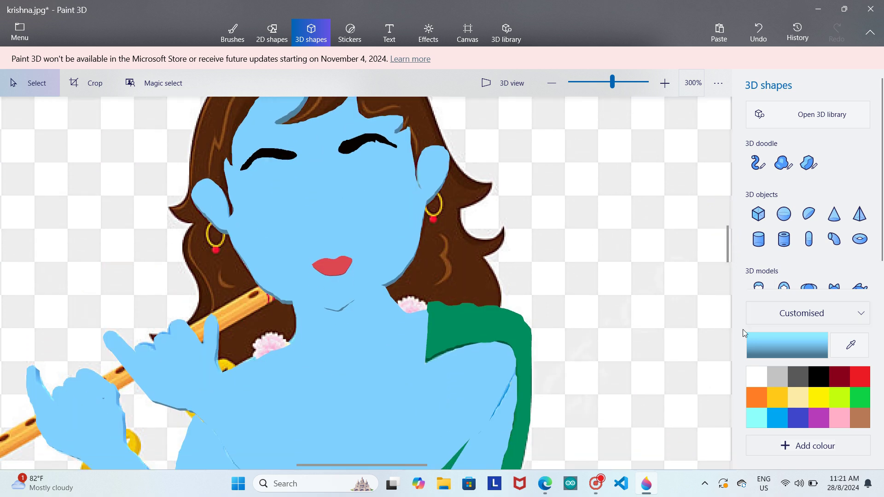
mouse_move(368, 464)
left_mouse_down()
mouse_move(305, 464)
mouse_move(354, 464)
left_mouse_up()
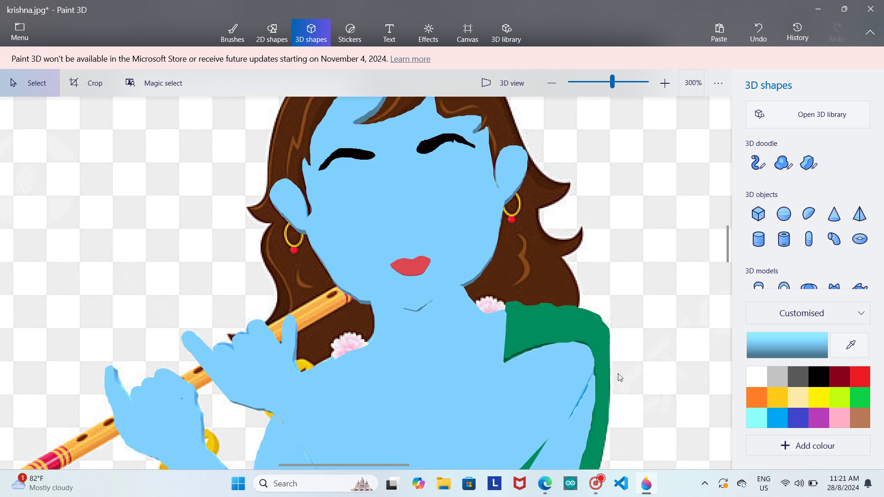
left_click(855, 349)
left_click(837, 348)
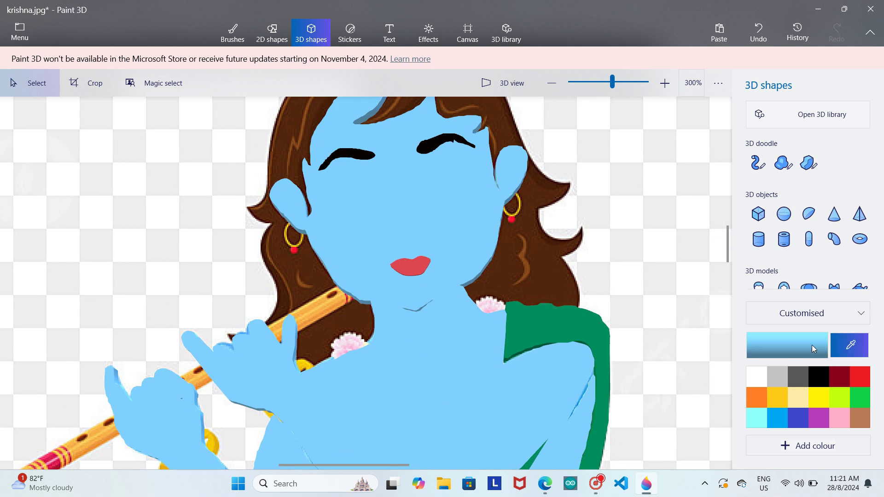
left_click(536, 293)
- Trace the hair from the shoulders up to the pearl band as a dark brown sharp-edge 3D doodle and set its depth behind the face
left_click(809, 163)
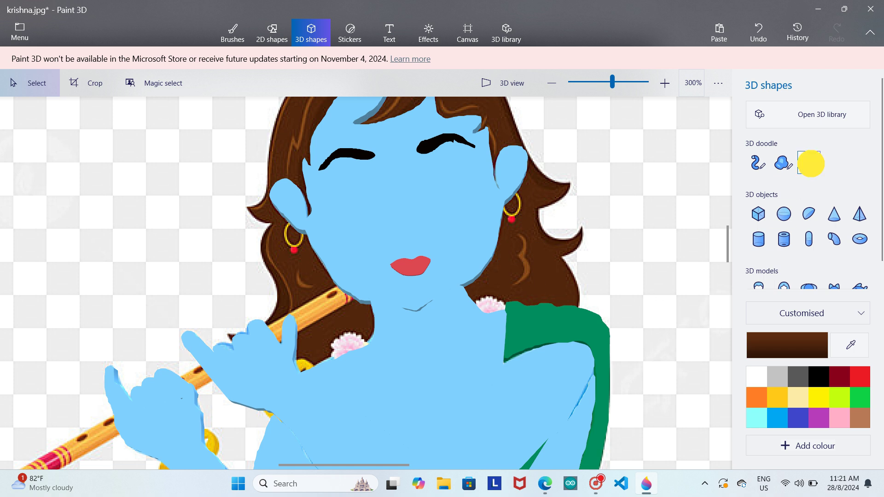
mouse_move(461, 283)
left_mouse_down()
mouse_move(486, 312)
mouse_move(507, 302)
mouse_move(578, 305)
mouse_move(562, 257)
mouse_move(580, 247)
mouse_move(541, 210)
mouse_move(570, 184)
mouse_move(536, 179)
mouse_move(513, 121)
left_mouse_up()
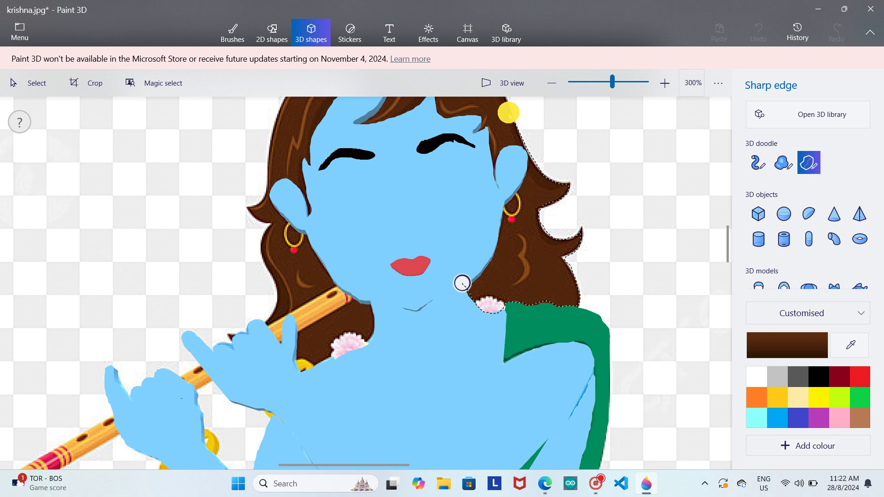
scroll(725, 232, "up", 4)
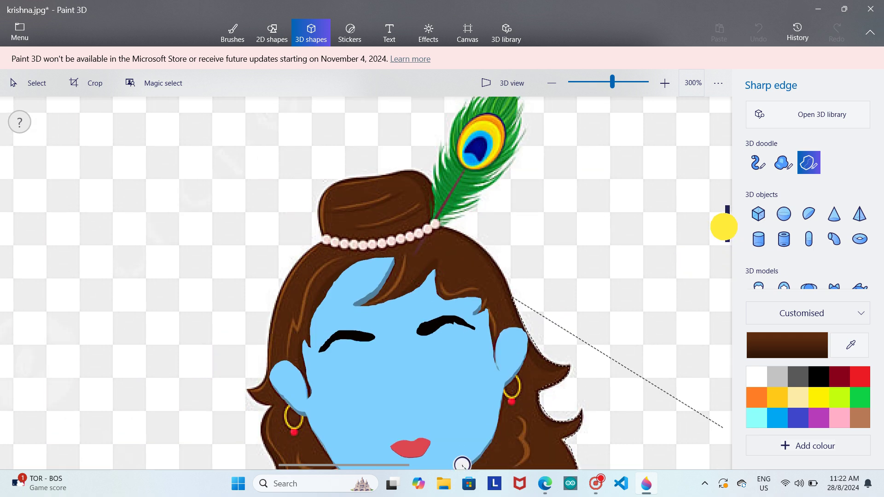
mouse_move(501, 273)
left_mouse_down()
mouse_move(467, 235)
mouse_move(439, 226)
mouse_move(366, 246)
left_mouse_up()
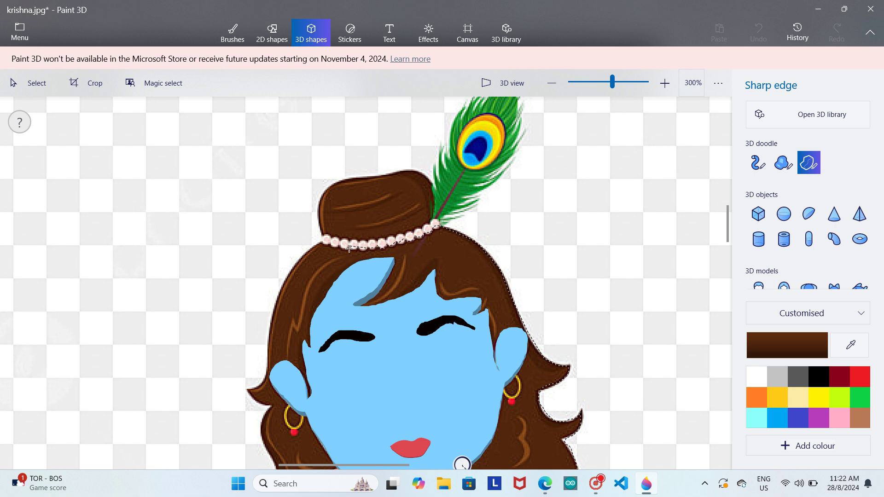
left_click_drag(360, 249, 355, 244)
mouse_move(326, 244)
left_mouse_down()
mouse_move(281, 278)
mouse_move(280, 291)
left_mouse_up()
mouse_move(270, 322)
left_mouse_down()
mouse_move(263, 371)
mouse_move(249, 392)
mouse_move(270, 407)
mouse_move(262, 436)
left_mouse_up()
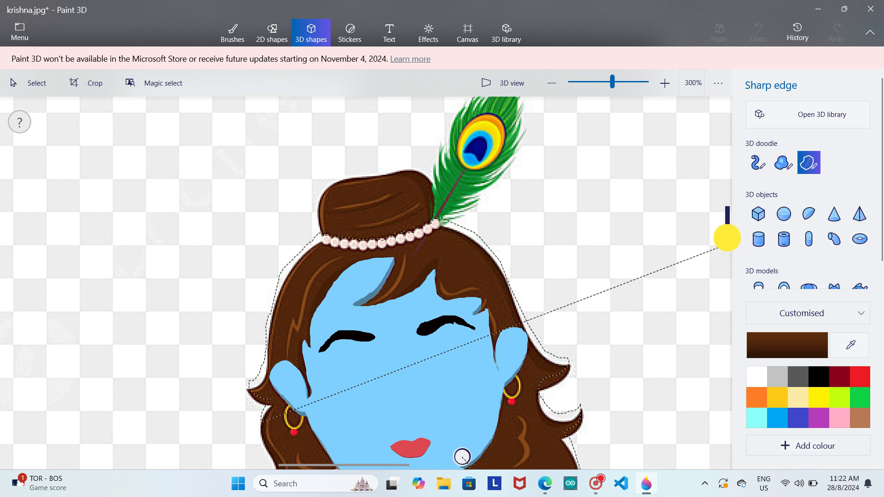
scroll(727, 244, "down", 4)
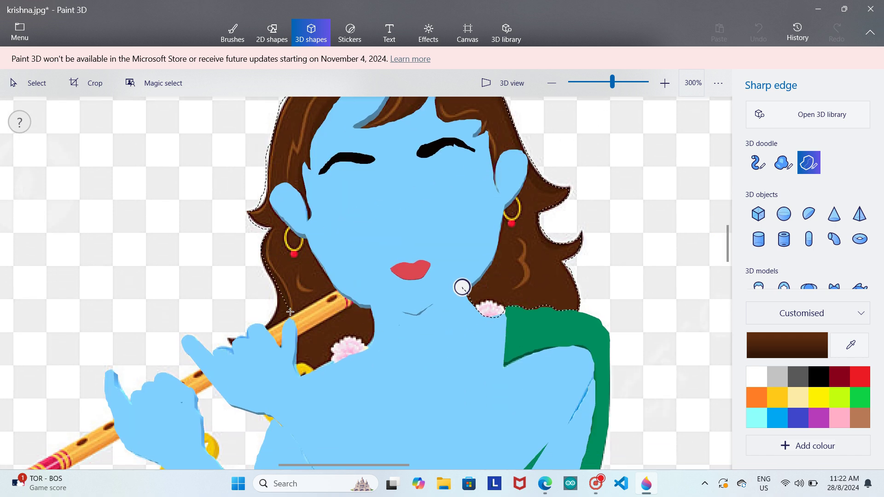
mouse_move(263, 269)
left_mouse_down()
mouse_move(262, 329)
mouse_move(225, 337)
mouse_move(270, 372)
mouse_move(299, 375)
mouse_move(362, 349)
mouse_move(367, 306)
left_mouse_up()
left_click_drag(382, 302, 464, 289)
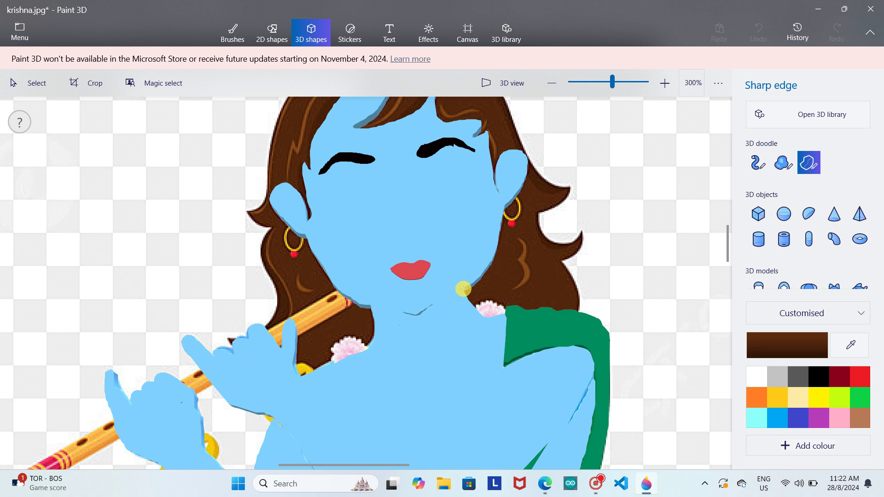
left_click_drag(187, 212, 206, 201)
left_click(311, 32)
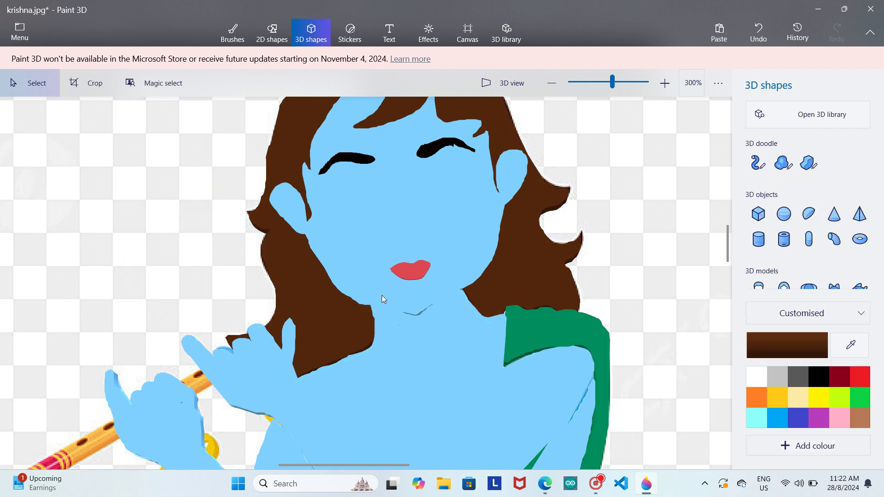
- Trace the hair bun as a sharp-edge 3D doodle in the pale pink sampled from the pearl band
left_click_drag(725, 246, 726, 232)
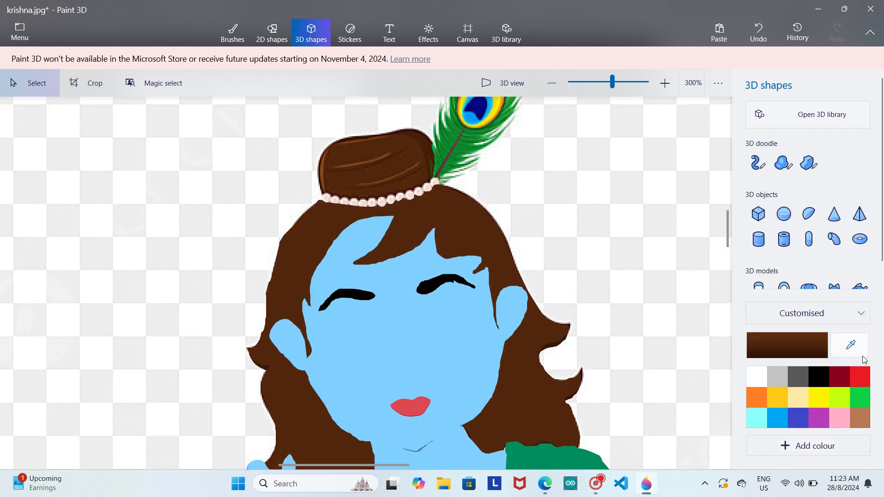
left_click(424, 187)
left_click(809, 163)
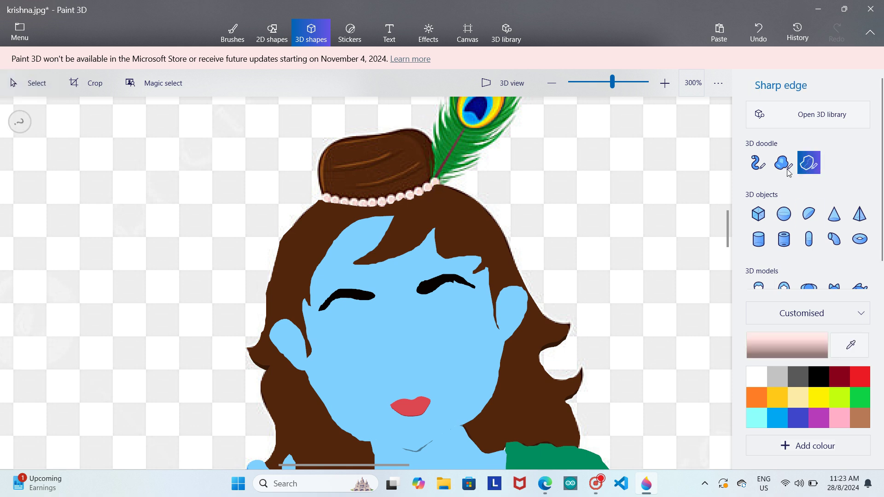
mouse_move(322, 200)
left_mouse_down()
mouse_move(319, 166)
mouse_move(334, 142)
mouse_move(378, 132)
mouse_move(430, 138)
mouse_move(431, 193)
mouse_move(388, 207)
mouse_move(321, 200)
left_mouse_up()
- Recolour the bun shape with the dark brown sampled from the hair
left_click(800, 110)
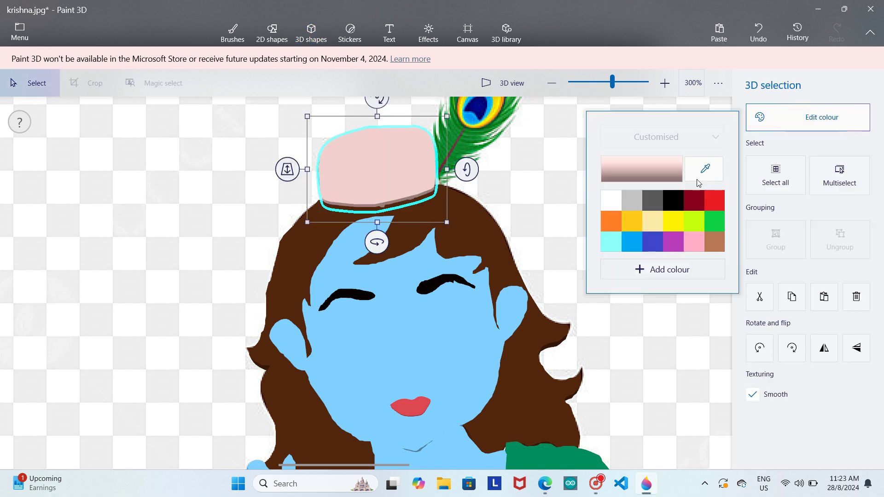
left_click(704, 169)
left_click(441, 229)
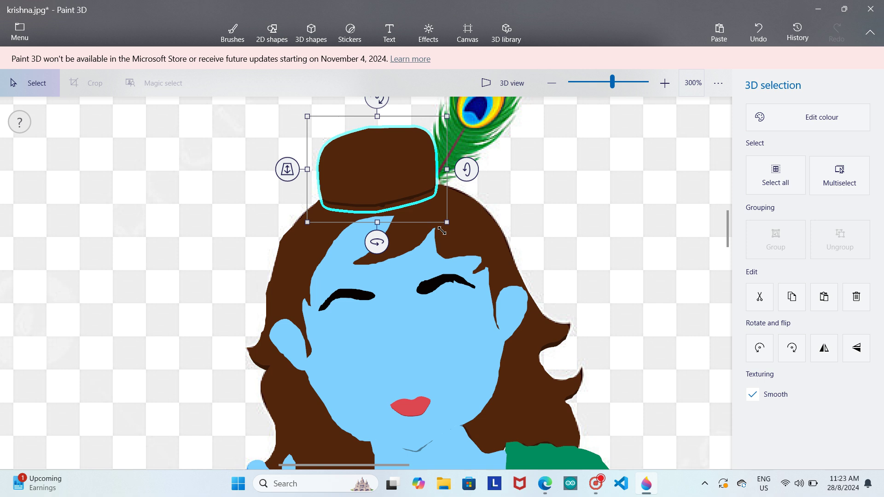
- Adjust the brown bun shape's depth so that it lies flush with the hair
left_click_drag(287, 169, 290, 143)
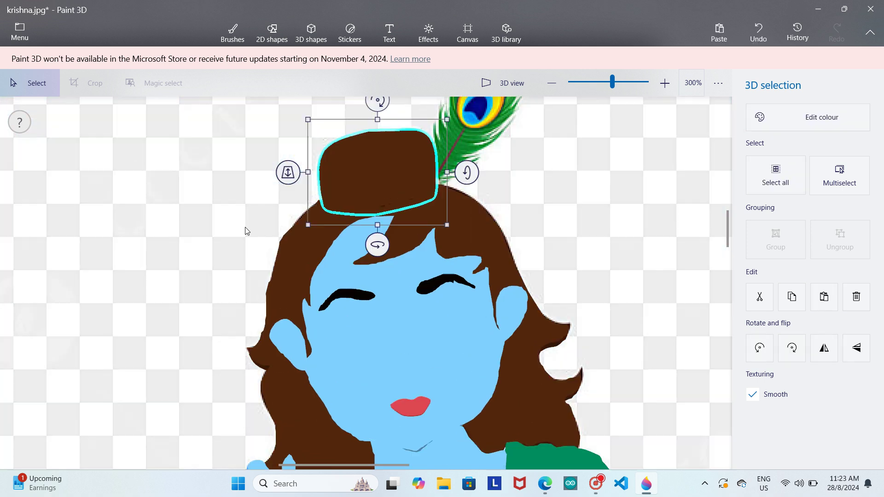
left_click(247, 230)
left_click(384, 167)
left_click_drag(283, 179, 290, 173)
left_click(291, 172)
left_click(273, 223)
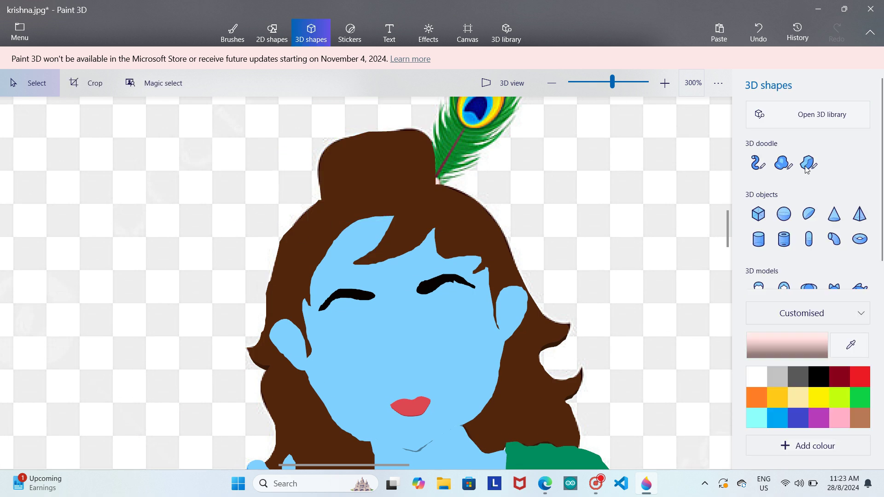
- Draw a pale pink soft-edge 3D band over the base of the bun and adjust its depth against the hair
left_click(784, 163)
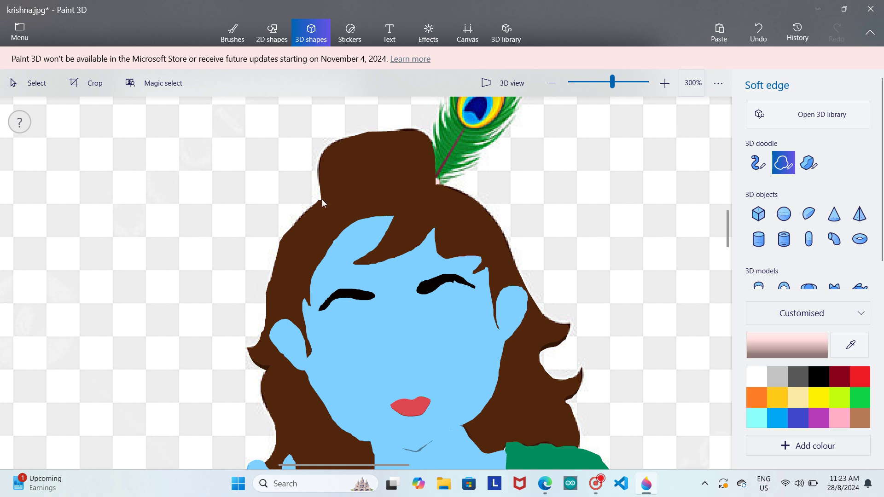
mouse_move(322, 199)
left_mouse_down()
mouse_move(341, 188)
mouse_move(435, 190)
mouse_move(350, 205)
mouse_move(278, 192)
mouse_move(286, 221)
mouse_move(287, 194)
left_mouse_up()
left_click(292, 196)
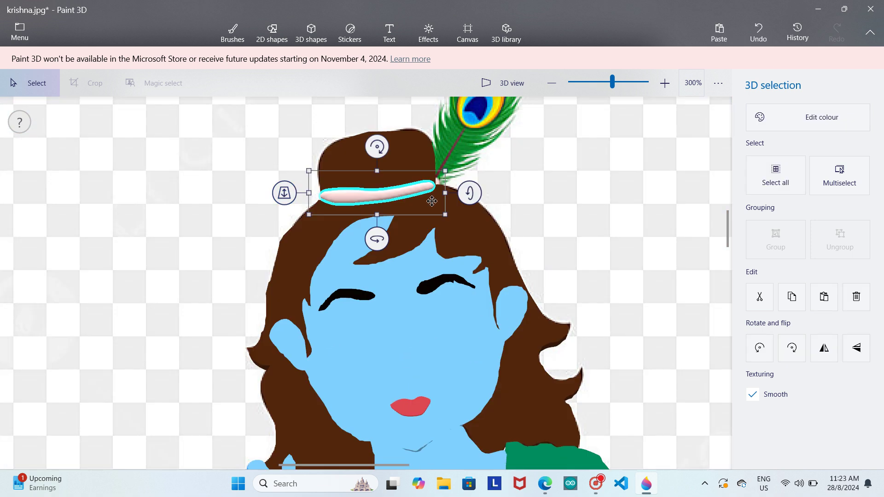
left_click(445, 191)
left_click(294, 190)
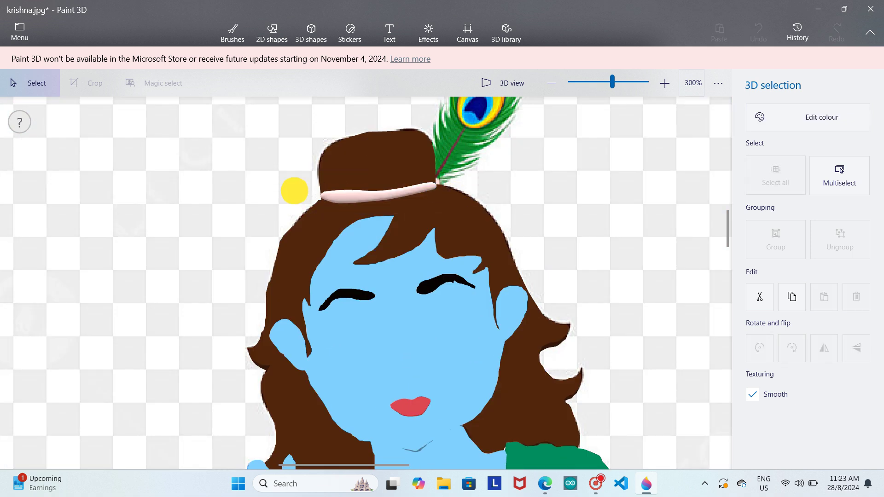
left_click(294, 191)
left_click_drag(292, 192, 282, 193)
left_click(239, 230)
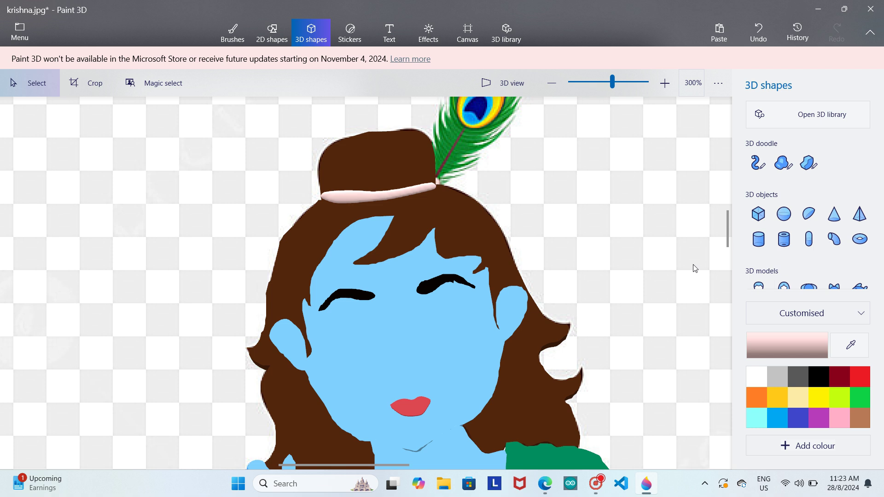
- Draw a yellow soft-edge 3D earring shape below the ear on the flute side of the face
scroll(726, 247, "down", 3)
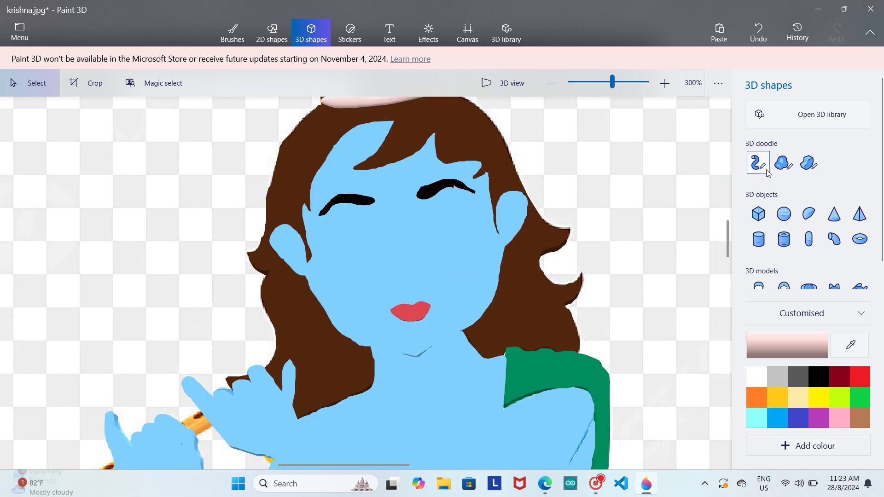
left_click(783, 163)
left_click(815, 394)
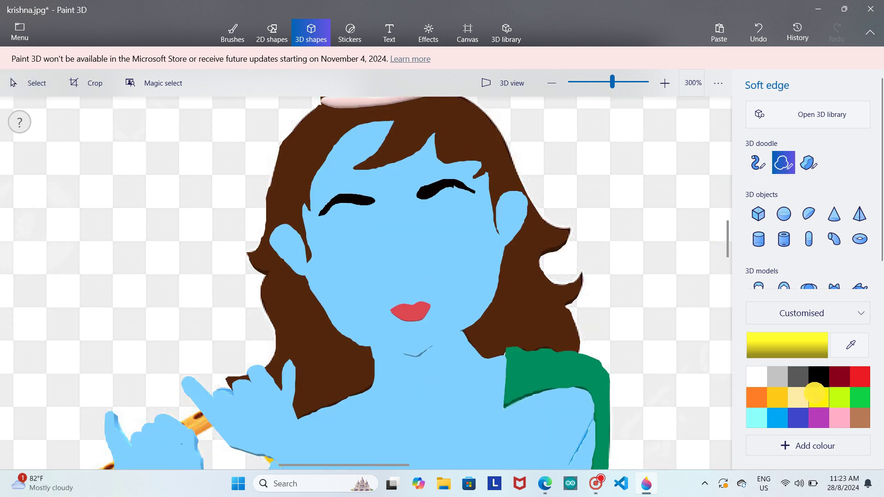
mouse_move(283, 242)
left_mouse_down()
mouse_move(279, 254)
mouse_move(291, 252)
mouse_move(297, 277)
mouse_move(281, 242)
left_mouse_up()
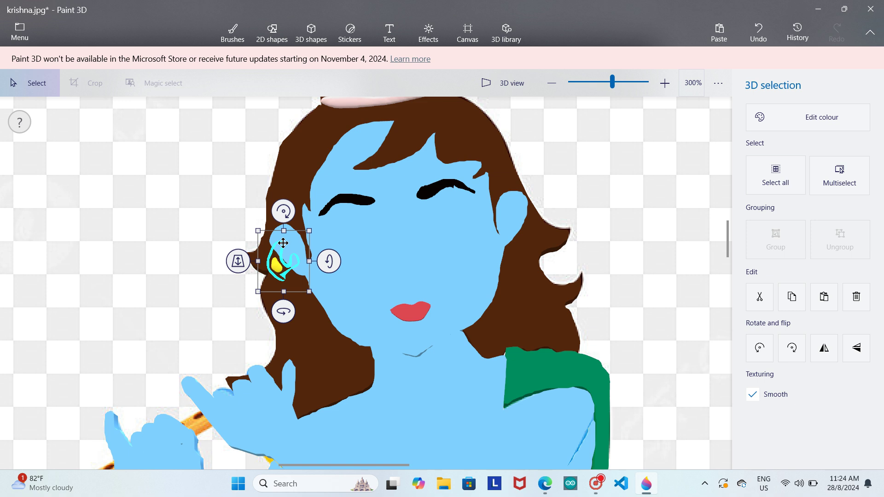
- Undo the yellow earring shape drawn below the ear
key("ctrl+z")
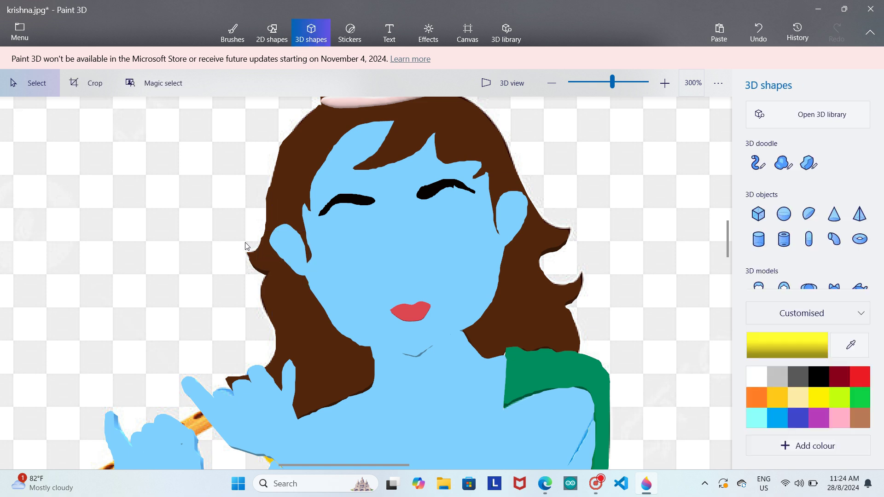
- Select all the figure's 3D parts together, move them beside the canvas on the non-flute side and group them
left_click(547, 84)
left_click(547, 86)
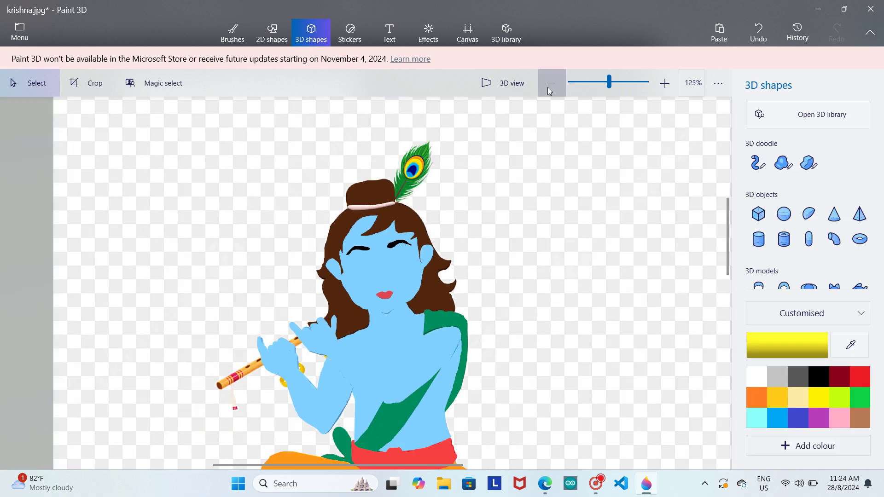
left_click(547, 88)
left_click(549, 91)
left_click(550, 84)
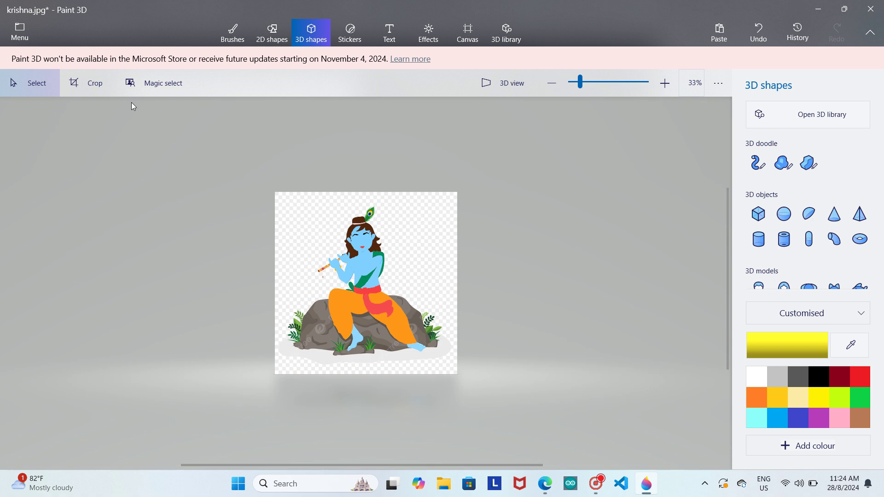
left_click_drag(243, 166, 457, 410)
left_click_drag(399, 353, 518, 325)
left_click(776, 241)
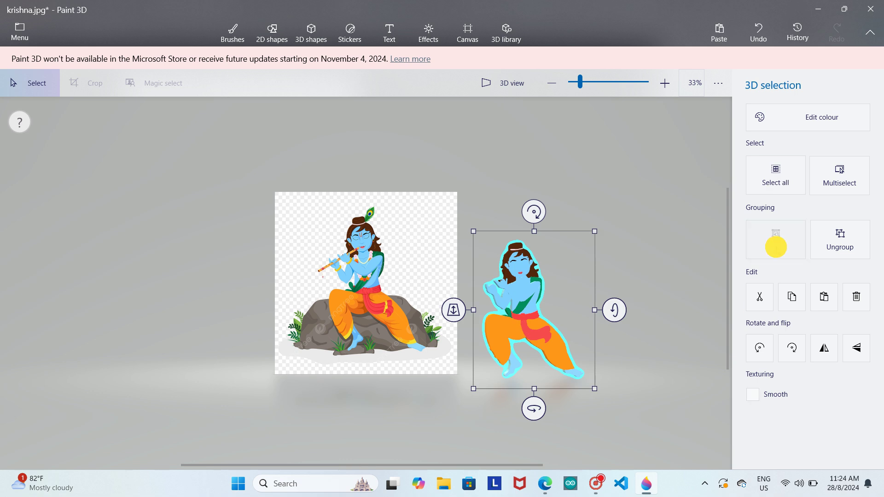
left_click(670, 292)
left_click(592, 483)
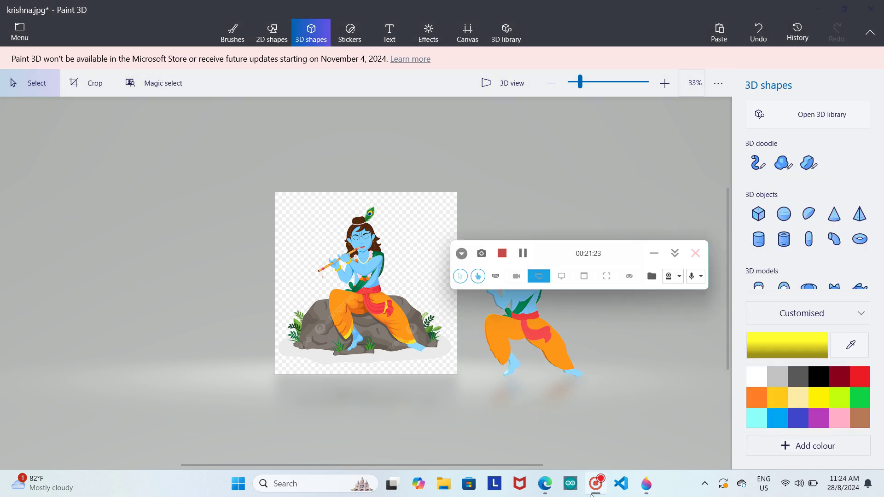
left_click(592, 492)
- Draw a sharp-edge 3D shape over the pink garland flowers on the flute side, using the pink sampled from them, and position it
left_click(665, 83)
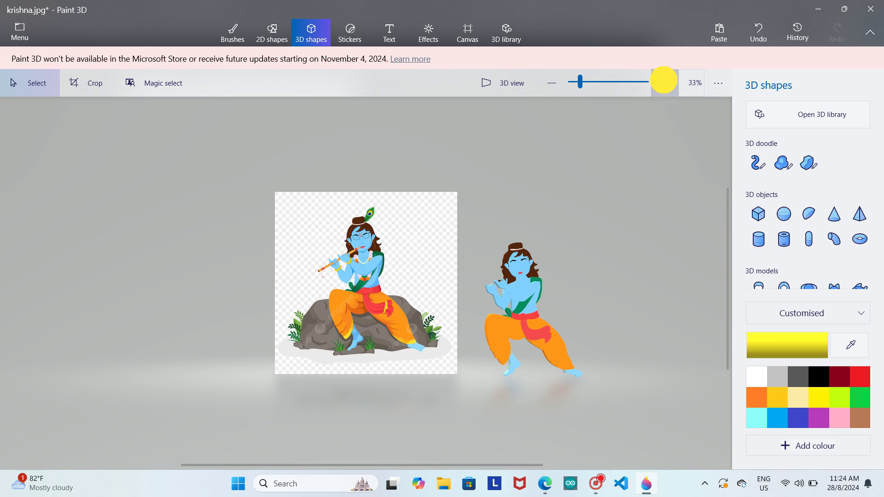
left_click(665, 83)
left_click(665, 83)
left_click(664, 83)
left_click(665, 82)
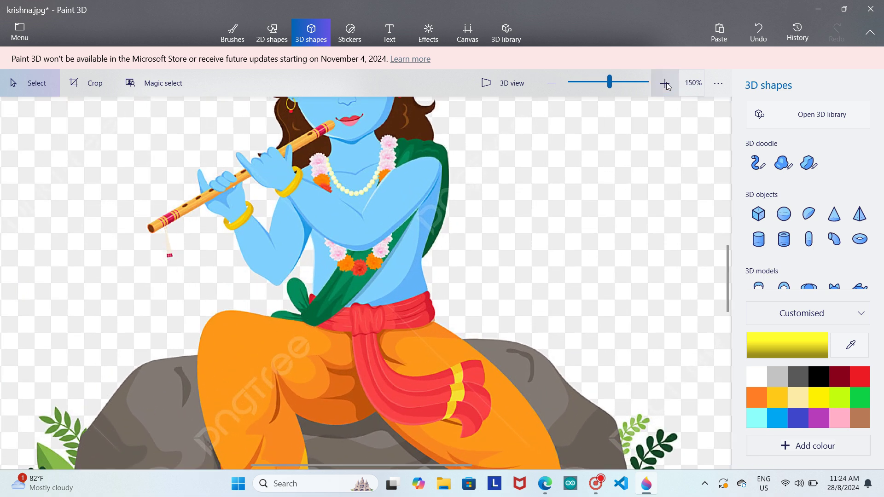
left_click(665, 83)
left_click(665, 83)
left_click(665, 83)
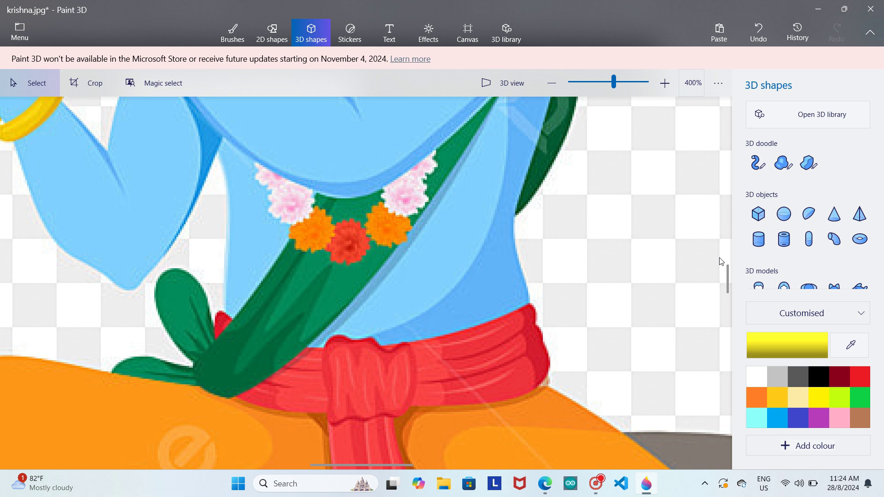
left_click_drag(729, 288, 733, 266)
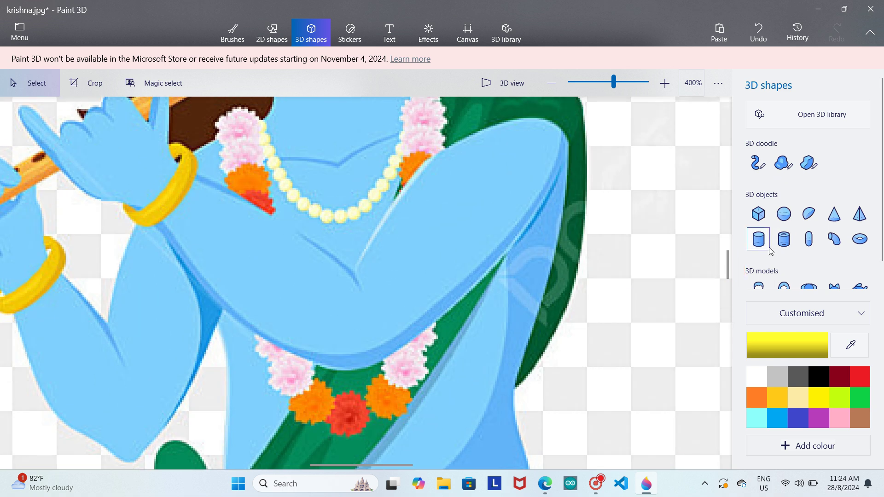
left_click(751, 241)
left_click(783, 163)
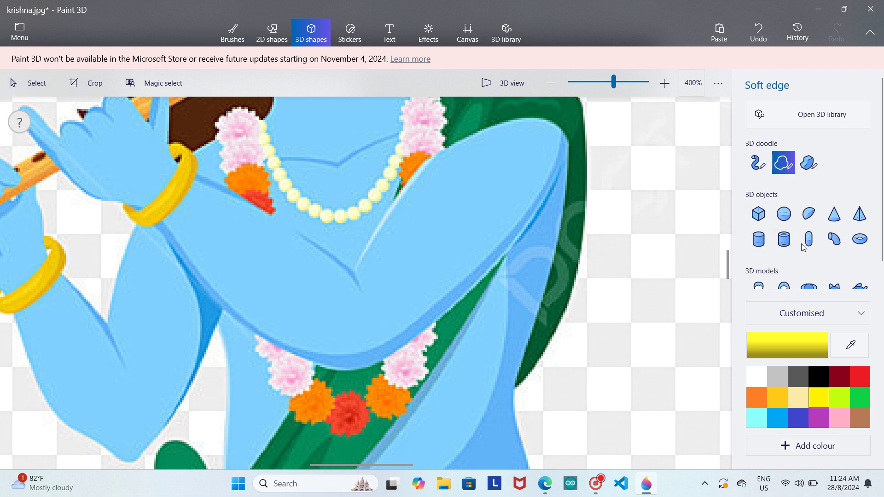
left_click(809, 163)
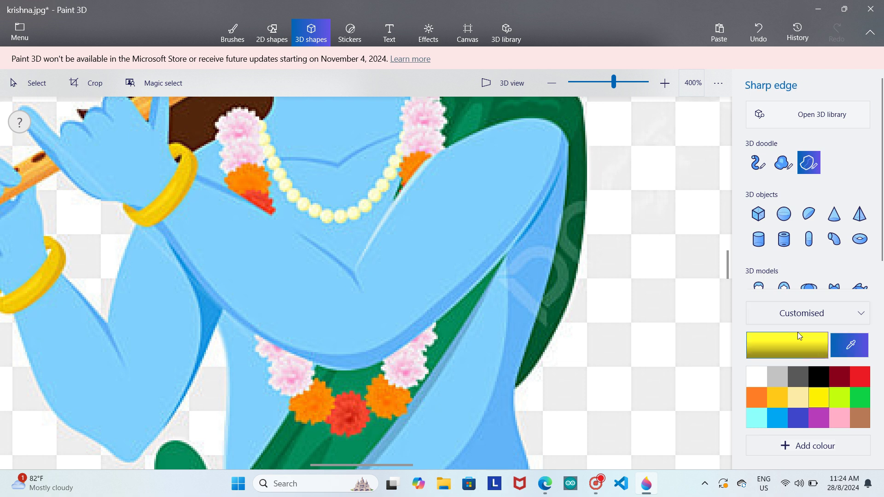
left_click(238, 132)
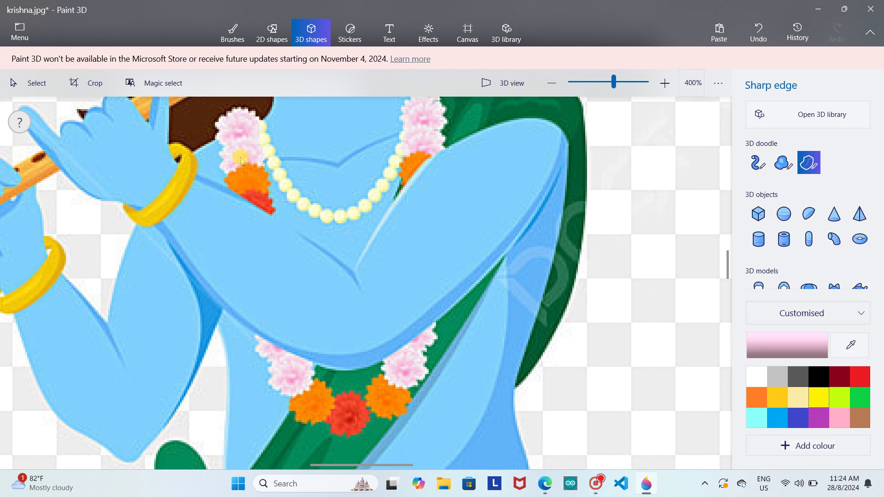
mouse_move(221, 143)
left_mouse_down()
mouse_move(221, 115)
mouse_move(246, 109)
mouse_move(260, 119)
mouse_move(261, 161)
left_mouse_up()
mouse_move(253, 165)
left_mouse_down()
mouse_move(230, 181)
mouse_move(218, 170)
mouse_move(223, 150)
left_mouse_up()
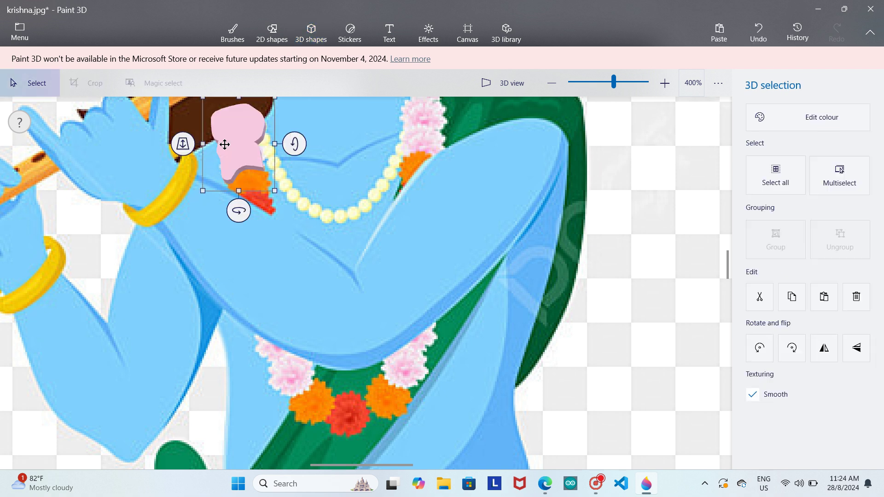
left_click(304, 170)
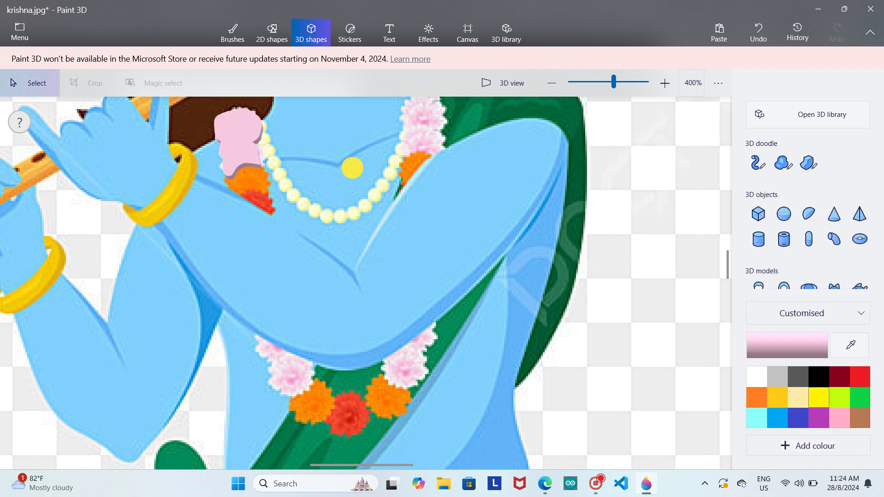
- Draw an orange sharp-edge 3D shape over the orange flower below the pink flute-side garland piece and adjust its placement
left_click(759, 398)
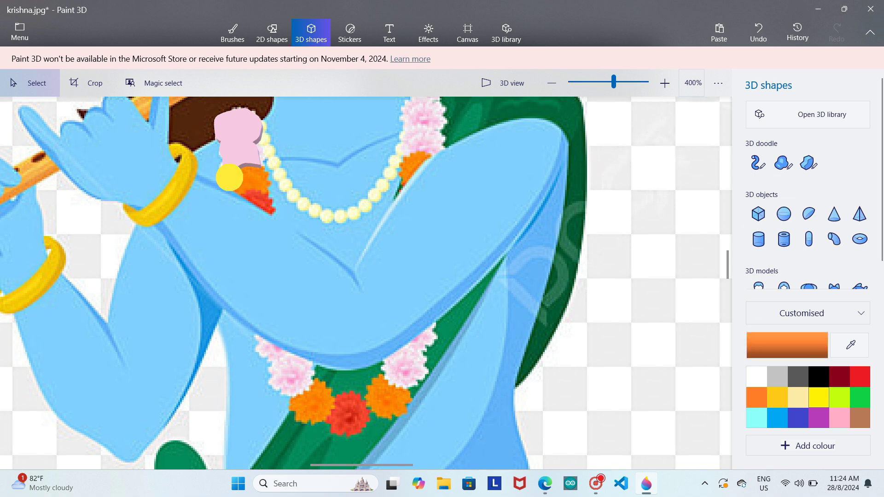
mouse_move(229, 178)
left_mouse_down()
mouse_move(253, 164)
mouse_move(261, 192)
left_mouse_up()
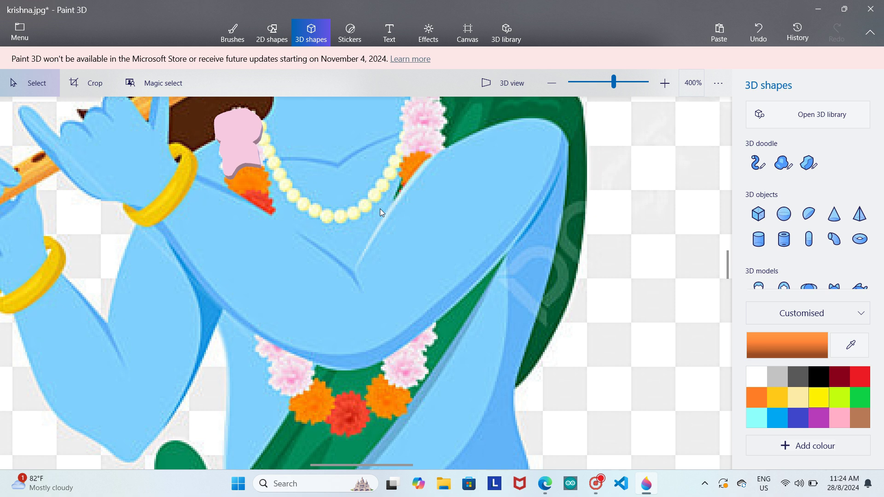
left_click(806, 161)
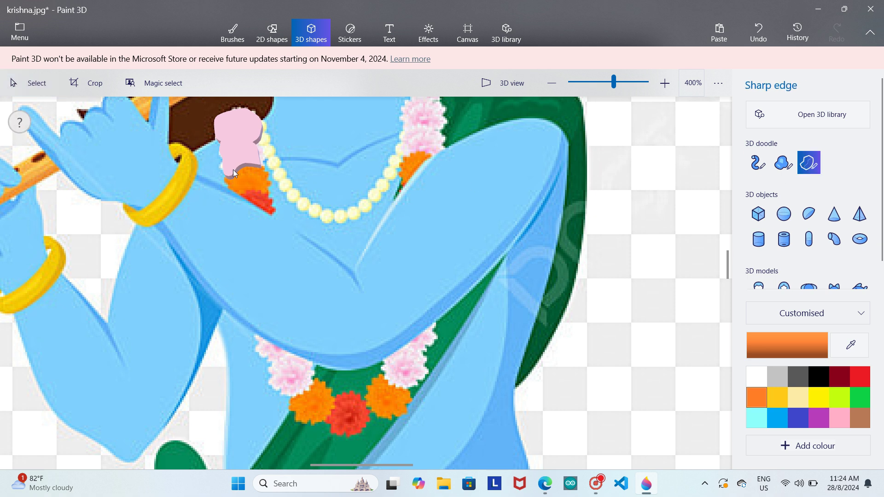
mouse_move(240, 165)
left_mouse_down()
mouse_move(260, 166)
mouse_move(269, 189)
mouse_move(229, 192)
mouse_move(234, 174)
left_mouse_up()
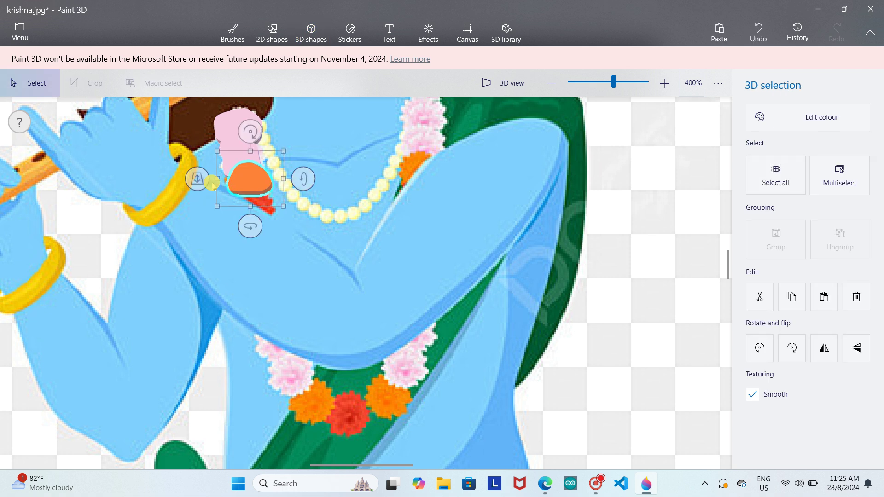
left_click(216, 183)
left_click(249, 180)
left_click(284, 181)
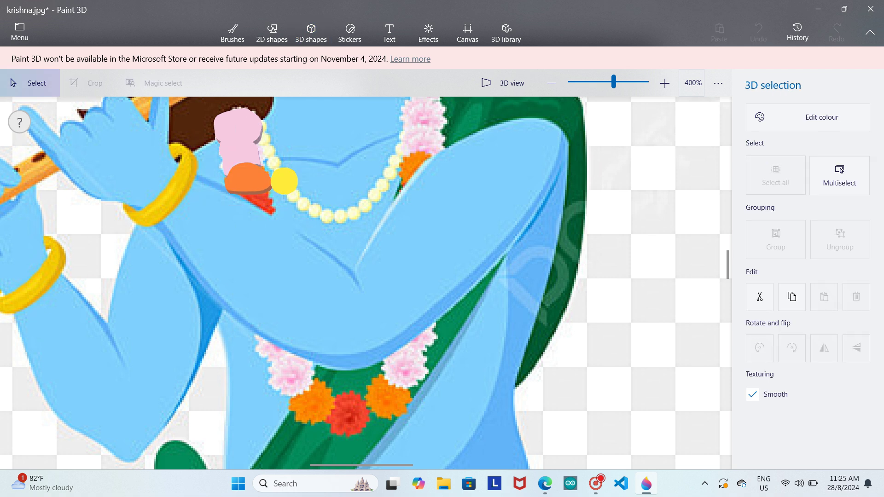
left_click(280, 180)
left_click(195, 179)
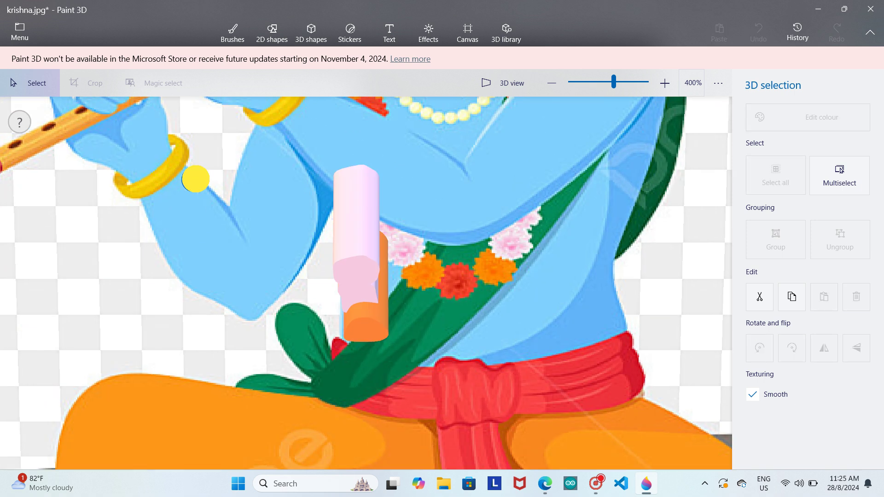
key("ctrl+z")
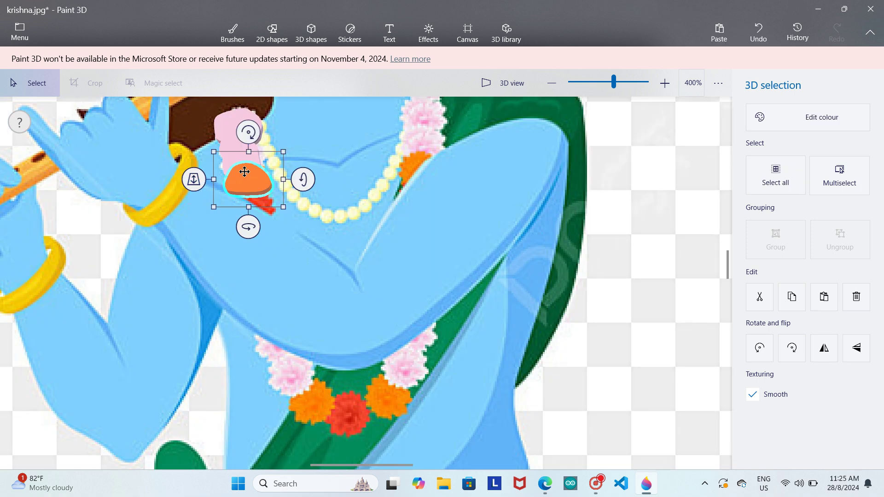
left_click(330, 177)
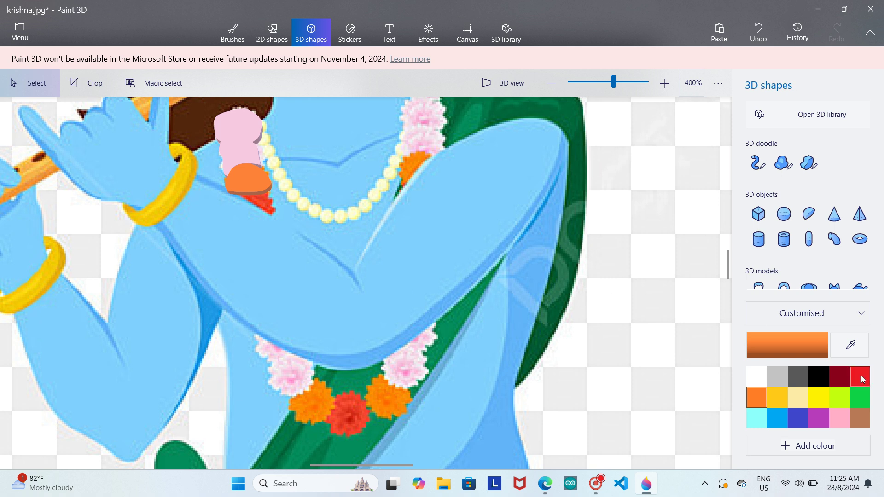
- Draw a sharp-edge 3D shape over the red garland tip in its sampled red and adjust its depth behind the orange piece
left_click(851, 345)
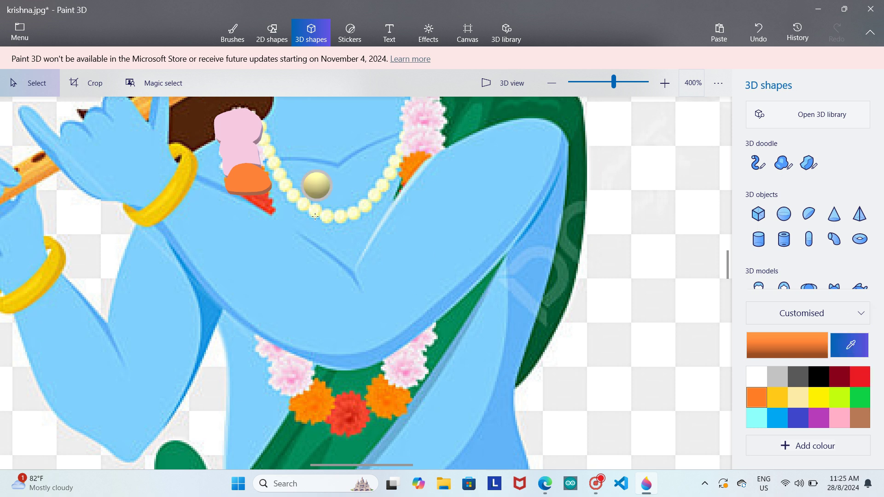
left_click(260, 203)
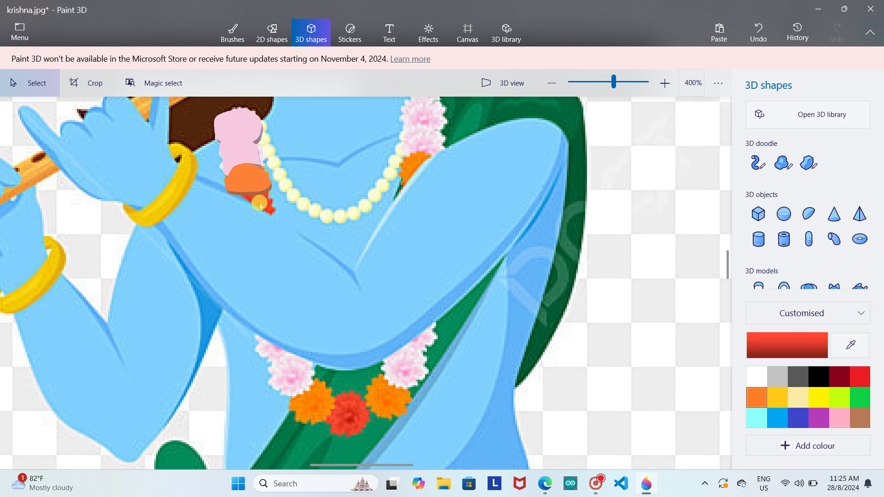
left_click(783, 163)
left_click(809, 162)
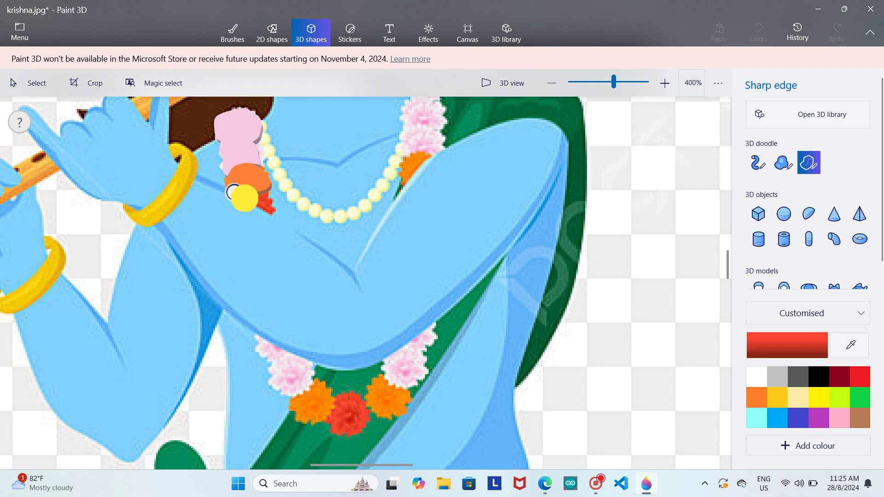
mouse_move(244, 198)
left_mouse_down()
mouse_move(273, 213)
mouse_move(266, 190)
mouse_move(236, 196)
left_mouse_up()
left_click(201, 202)
scroll(199, 203, "down", 5)
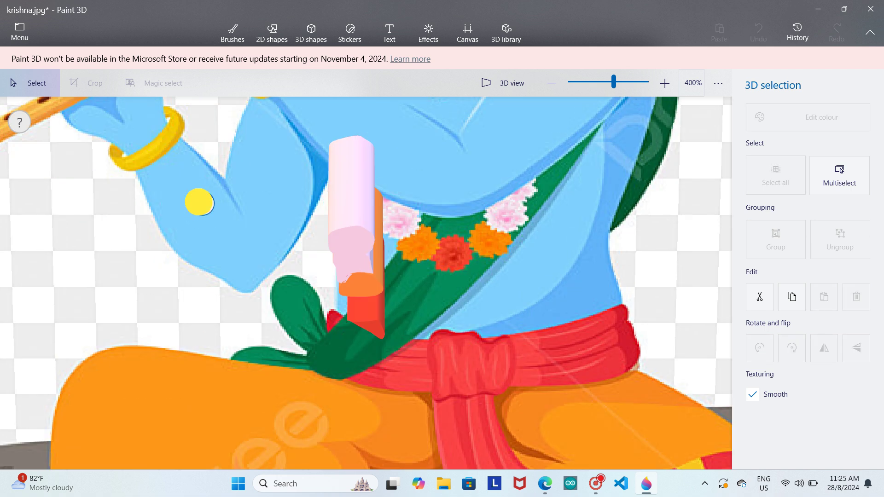
scroll(201, 201, "up", 5)
left_click(485, 266)
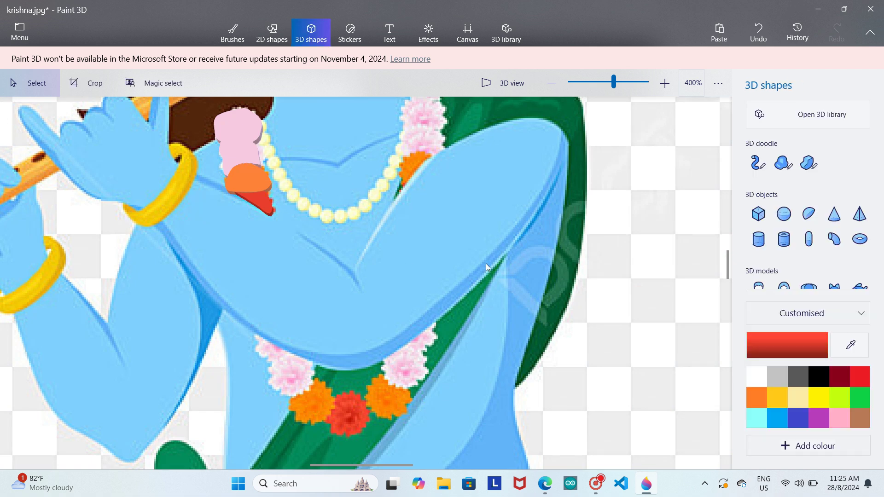
- Draw a pink sharp-edge 3D shape over the garland flowers beside the green shawl, using the colour sampled from the first pink piece
scroll(729, 273, "up", 2)
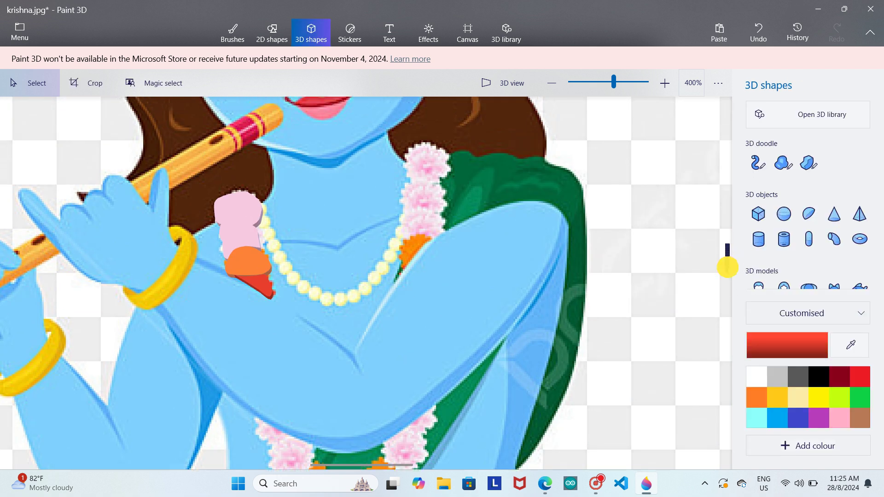
left_click(850, 345)
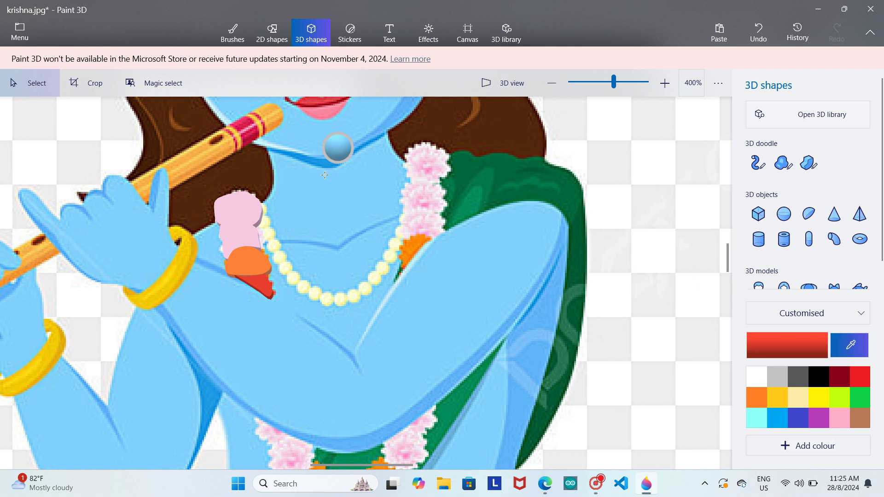
left_click(244, 206)
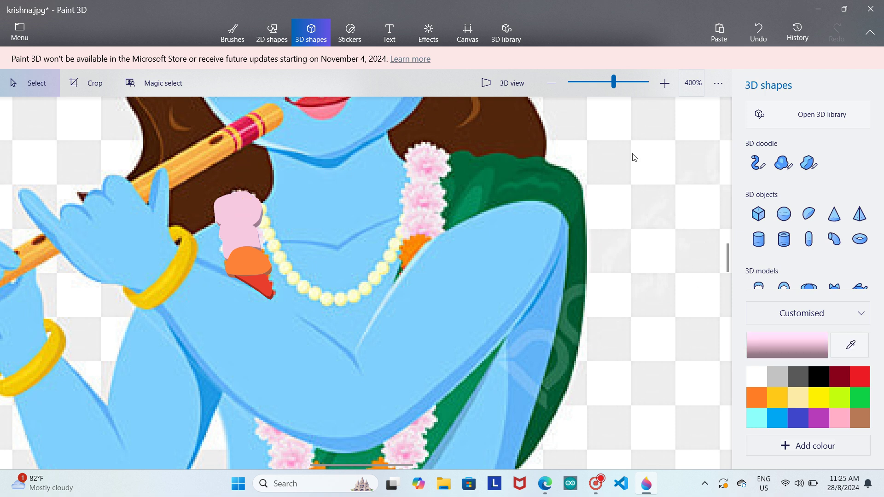
left_click(809, 162)
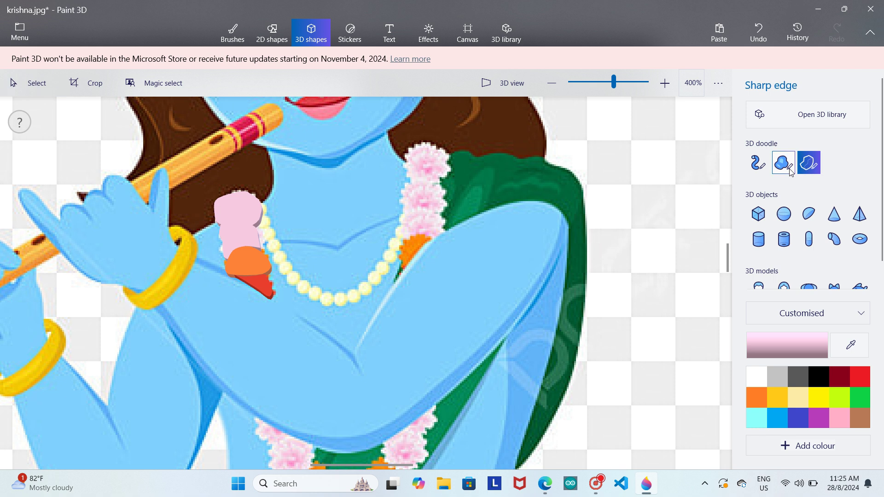
mouse_move(407, 239)
left_mouse_down()
mouse_move(408, 157)
mouse_move(415, 144)
mouse_move(435, 145)
mouse_move(451, 158)
mouse_move(439, 189)
mouse_move(443, 222)
mouse_move(409, 244)
left_mouse_up()
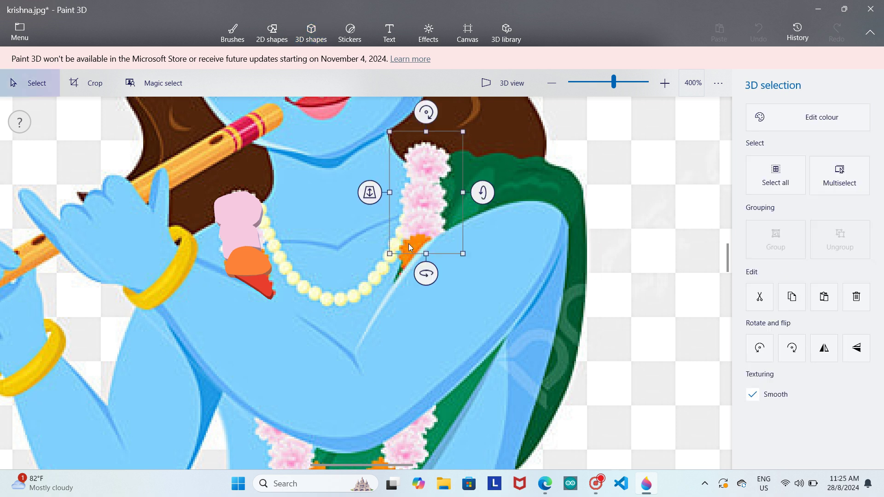
left_click(726, 350)
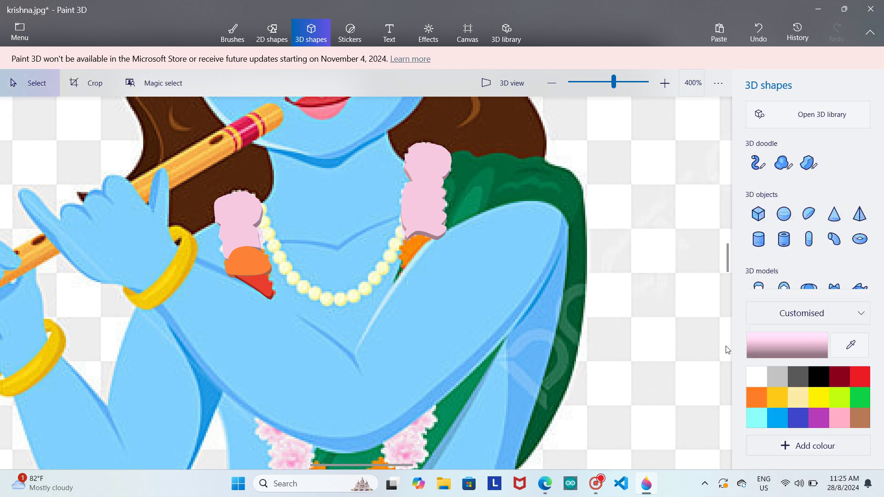
- Draw a sharp-edge 3D shape over the orange flower below the shawl-side pink piece in its sampled orange and adjust its placement
left_click(853, 345)
left_click(413, 246)
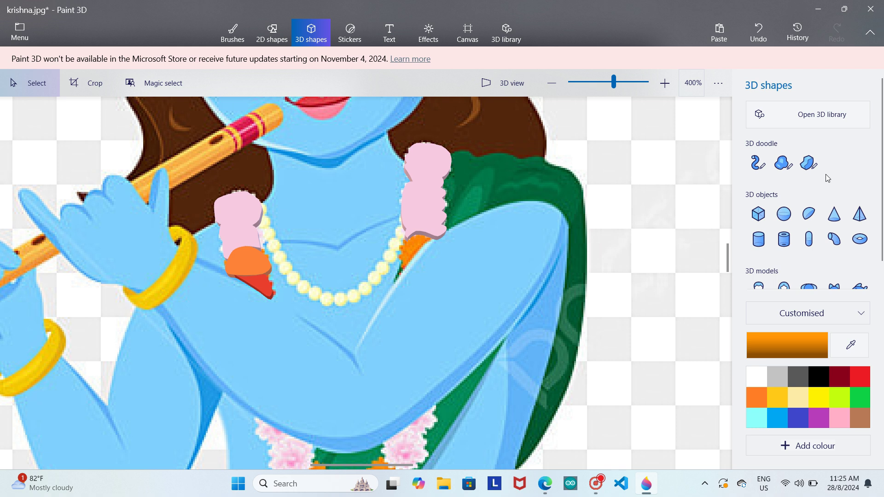
left_click(809, 163)
mouse_move(435, 238)
left_mouse_down()
mouse_move(420, 231)
mouse_move(395, 253)
mouse_move(406, 266)
mouse_move(435, 236)
left_mouse_up()
left_click_drag(366, 250, 356, 225)
left_click(508, 273)
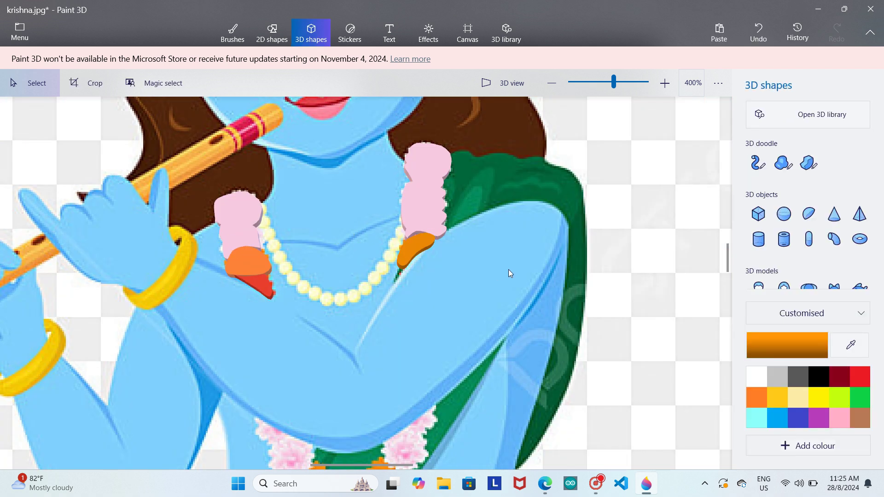
- Draw a sharp-edge 3D shape over the lower pink garland flowers on the shawl side, using pink sampled from them
left_click_drag(726, 268, 727, 274)
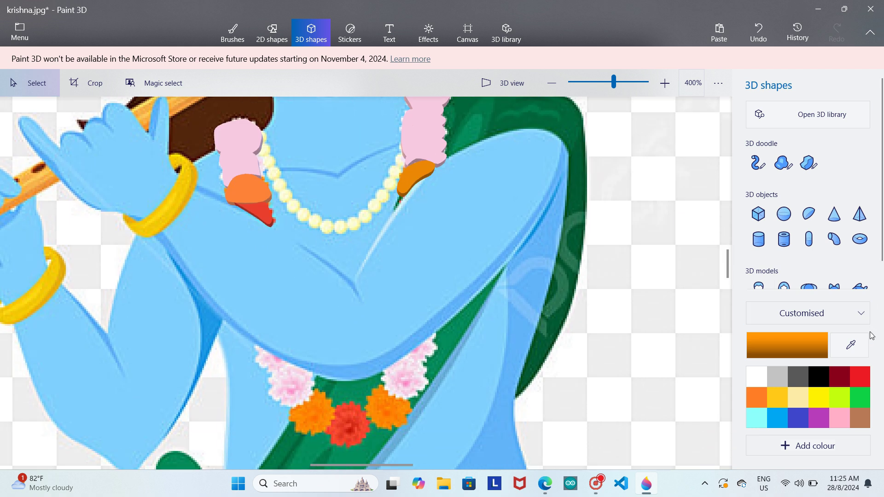
left_click(856, 351)
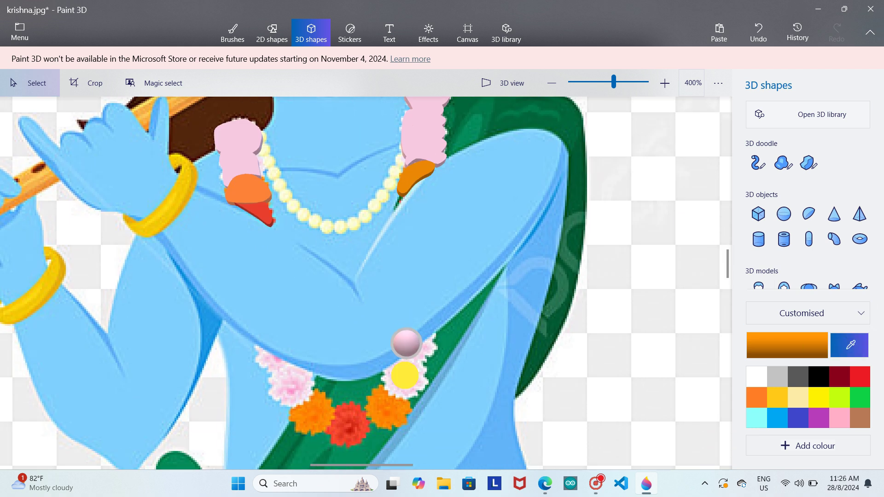
left_click(405, 356)
left_click(809, 163)
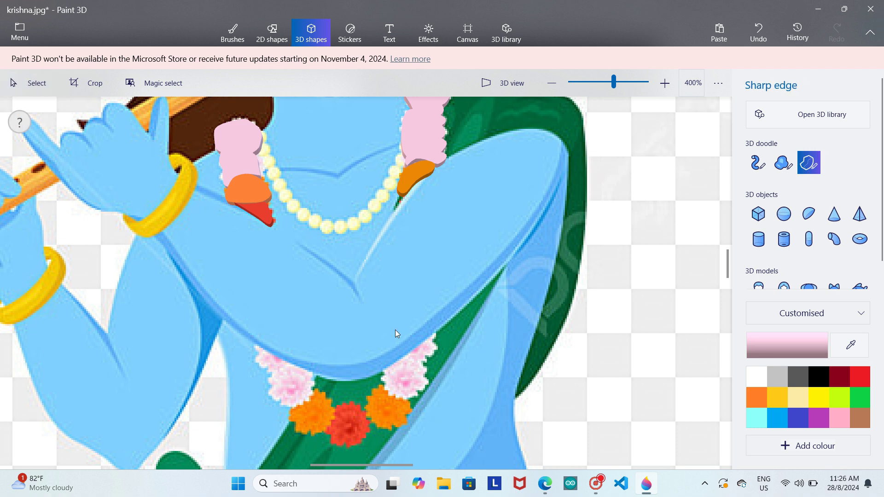
mouse_move(434, 330)
left_mouse_down()
mouse_move(424, 363)
mouse_move(427, 385)
mouse_move(387, 396)
mouse_move(386, 370)
mouse_move(435, 329)
left_mouse_up()
left_click(478, 348)
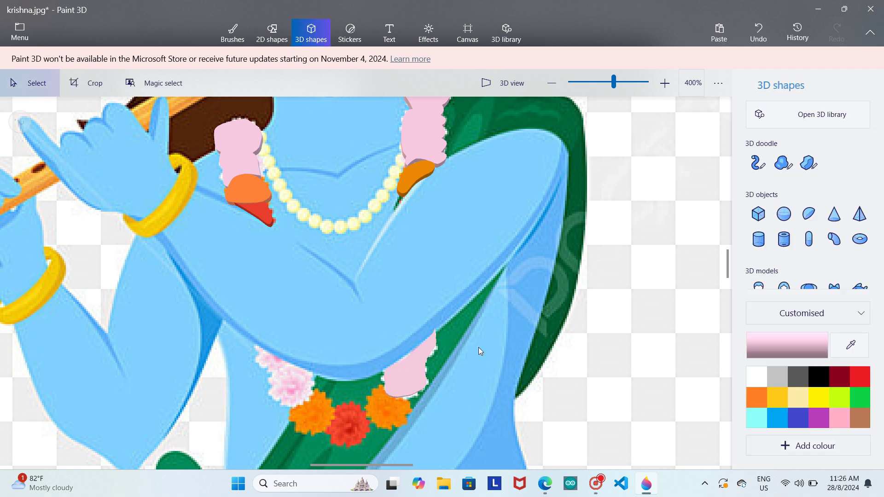
- Draw a matching pink sharp-edge 3D shape over the lower flute-side garland flowers below the forearm and adjust its placement
left_click_drag(729, 266, 728, 274)
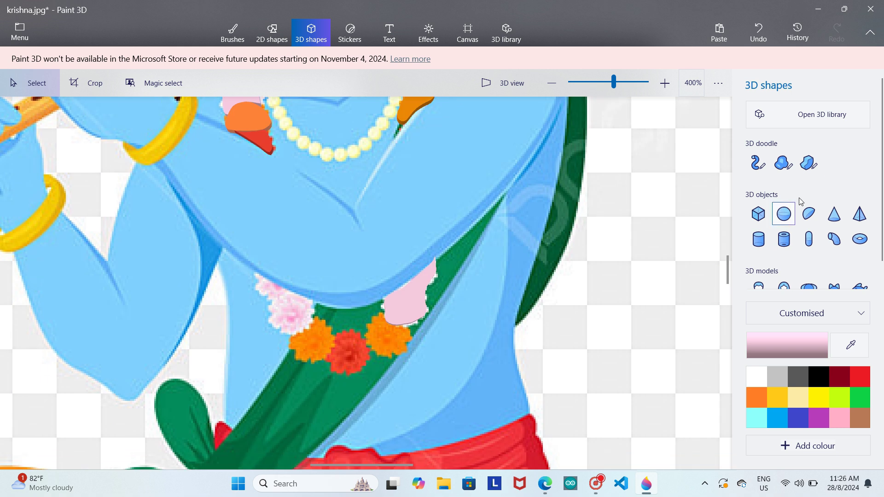
left_click(809, 162)
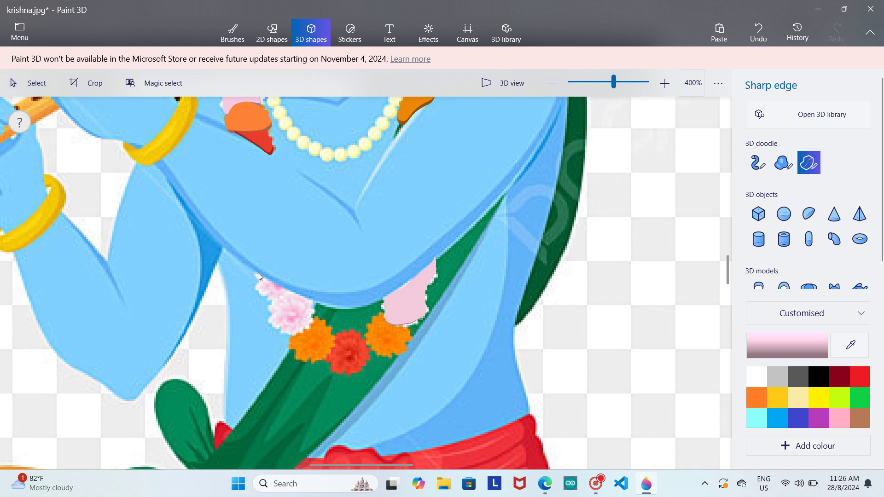
mouse_move(258, 271)
left_mouse_down()
mouse_move(276, 304)
mouse_move(275, 324)
mouse_move(302, 330)
mouse_move(313, 297)
mouse_move(258, 271)
left_mouse_up()
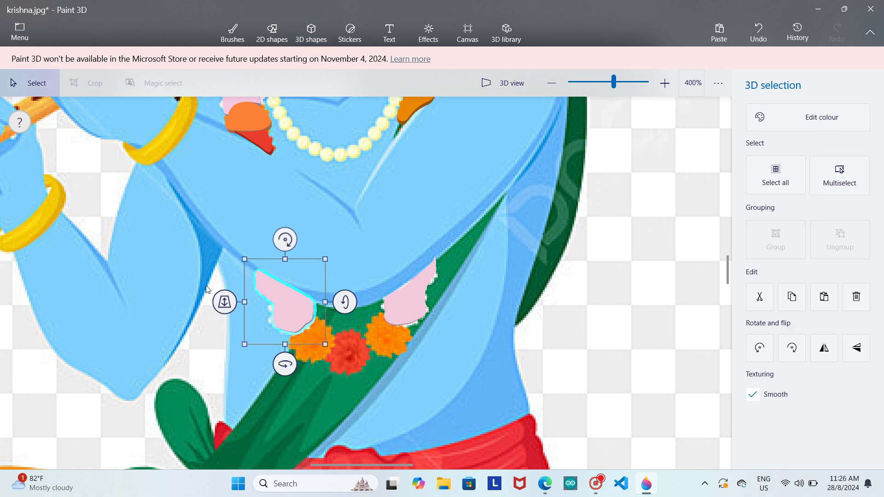
left_click(207, 289)
left_click(285, 319)
left_click(239, 306)
left_click(250, 317)
left_click(239, 306)
left_click(251, 316)
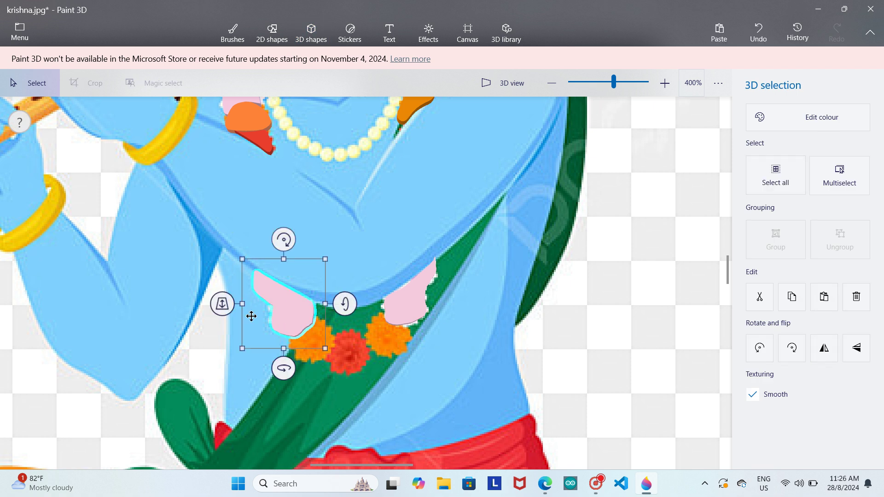
left_click(225, 375)
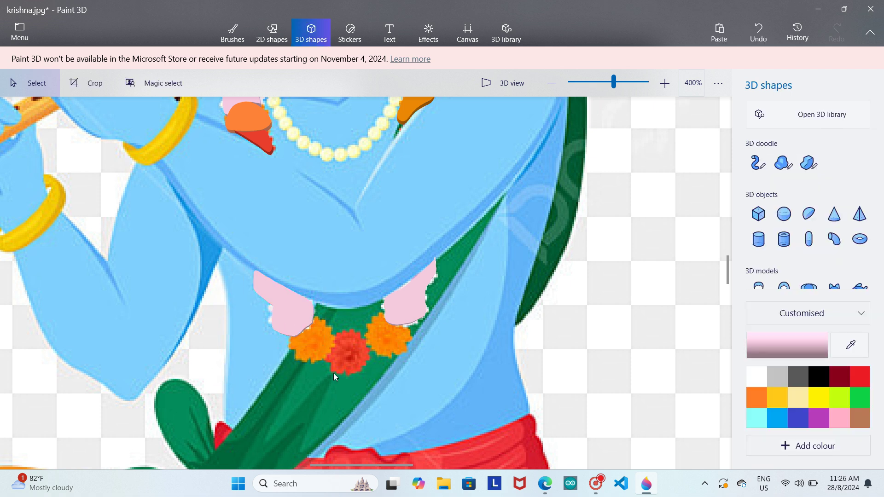
- Draw a sharp-edge 3D shape over the lower flute-side orange flower in orange sampled from the garland and push it behind the pink piece
left_click(752, 396)
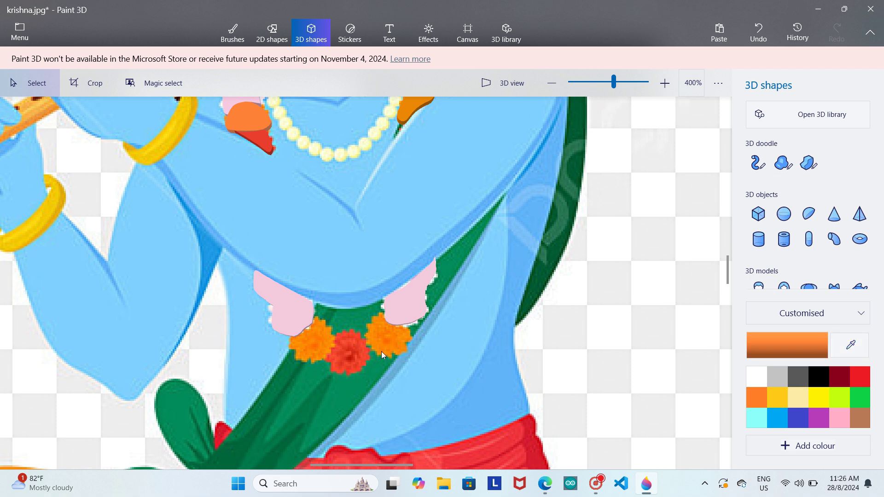
left_click(850, 345)
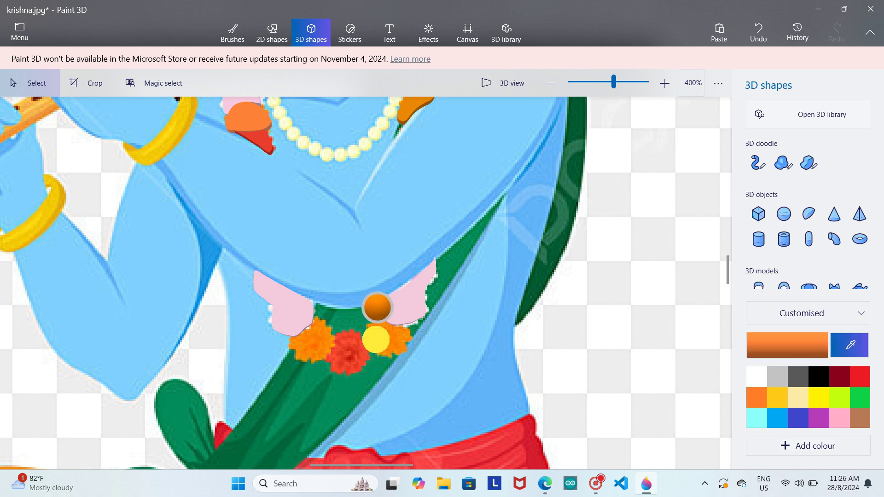
left_click(375, 335)
left_click(808, 163)
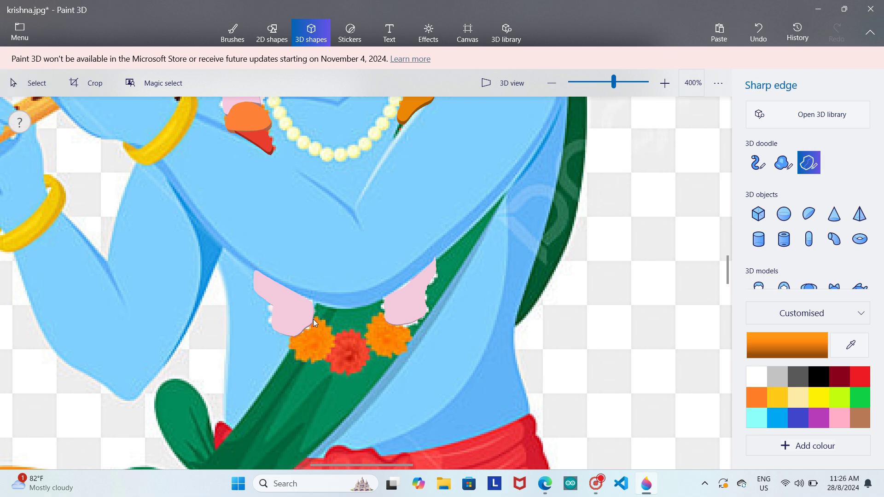
mouse_move(313, 318)
left_mouse_down()
mouse_move(332, 347)
mouse_move(315, 363)
mouse_move(298, 357)
mouse_move(296, 334)
mouse_move(313, 318)
left_mouse_up()
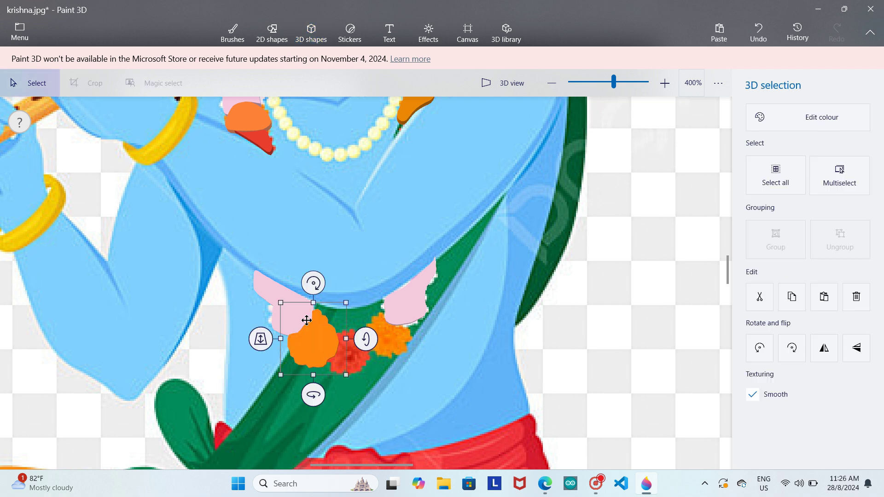
mouse_move(258, 337)
left_mouse_down()
mouse_move(251, 288)
mouse_move(251, 295)
left_mouse_up()
left_click(491, 379)
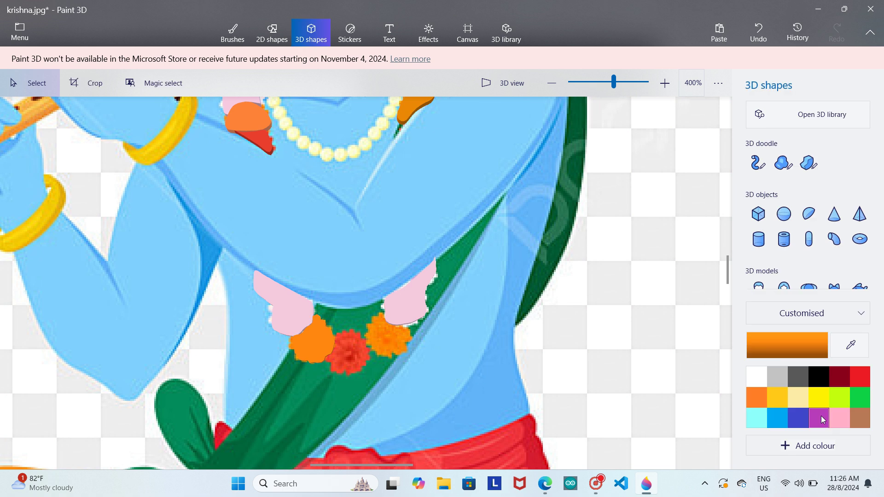
- Draw a sharp-edge 3D shape in the same orange over the lower shawl-side orange flower
left_click(809, 163)
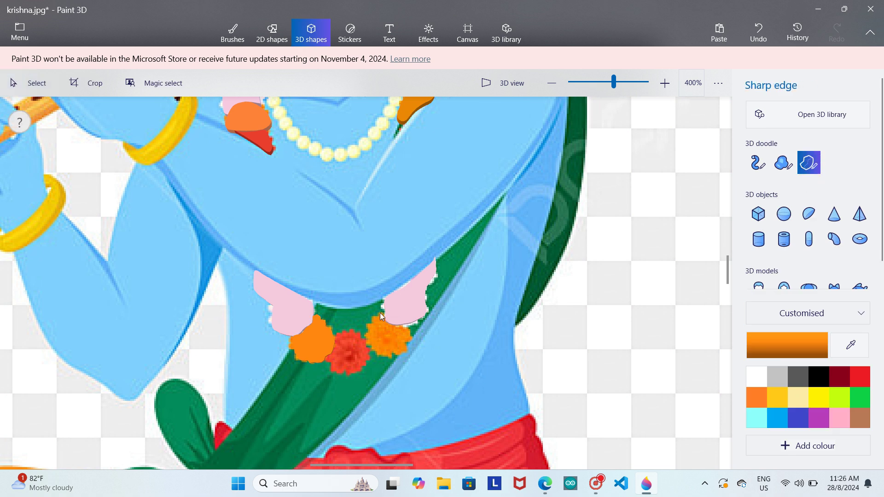
mouse_move(381, 316)
left_mouse_down()
mouse_move(367, 344)
mouse_move(387, 358)
mouse_move(412, 345)
mouse_move(412, 327)
mouse_move(379, 306)
left_mouse_up()
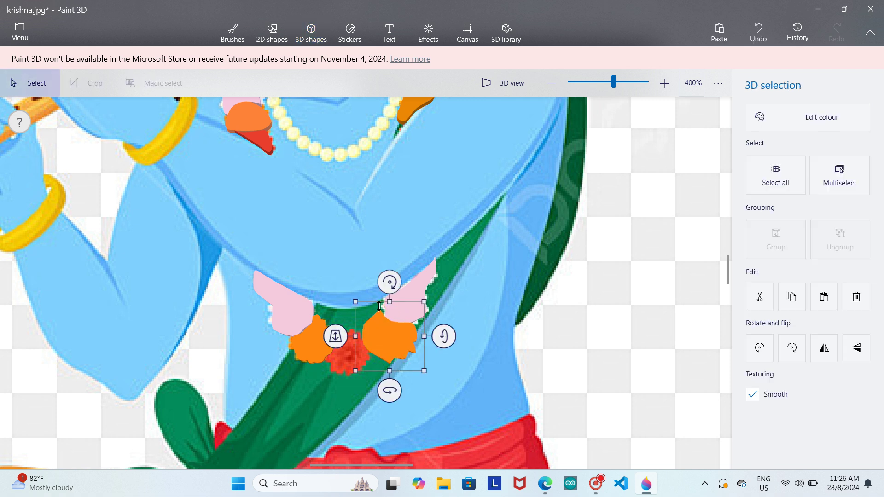
left_click(493, 388)
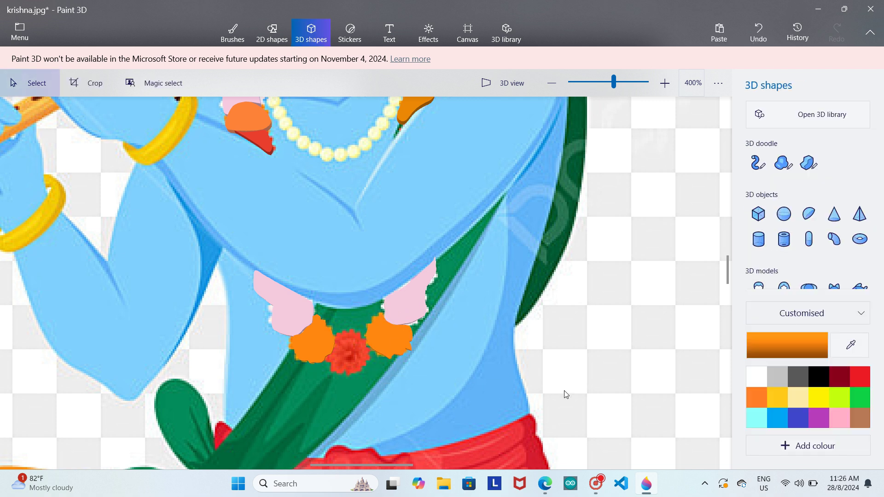
- Draw a sharp-edge 3D shape over the red flower at the garland's lowest point, using its sampled red
left_click(357, 355)
left_click(808, 163)
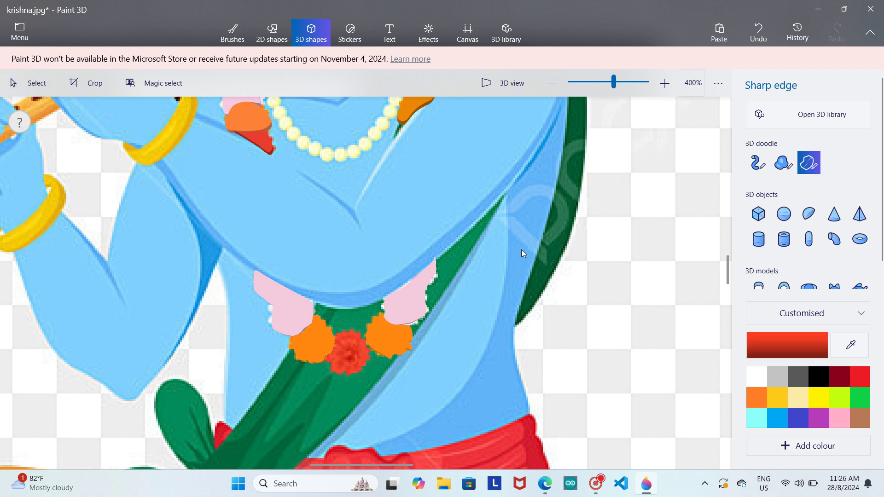
left_click(334, 335)
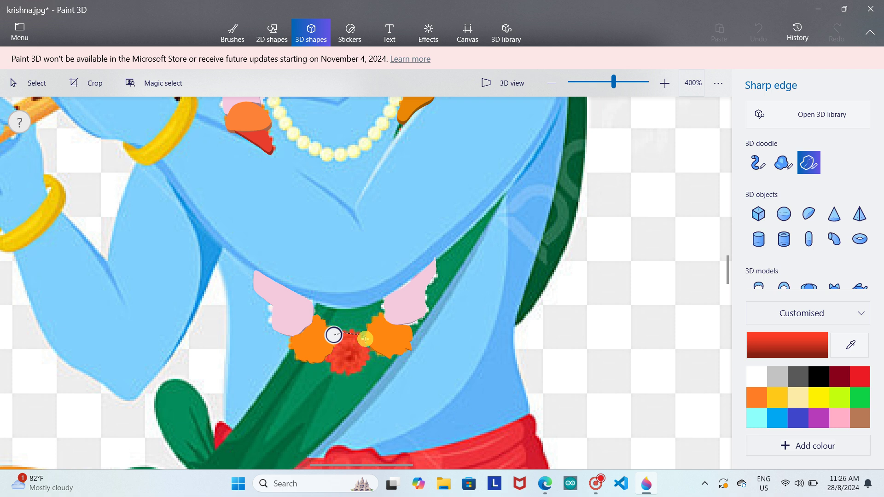
mouse_move(367, 357)
left_mouse_down()
mouse_move(348, 374)
mouse_move(330, 369)
mouse_move(335, 335)
left_mouse_up()
left_click(335, 336)
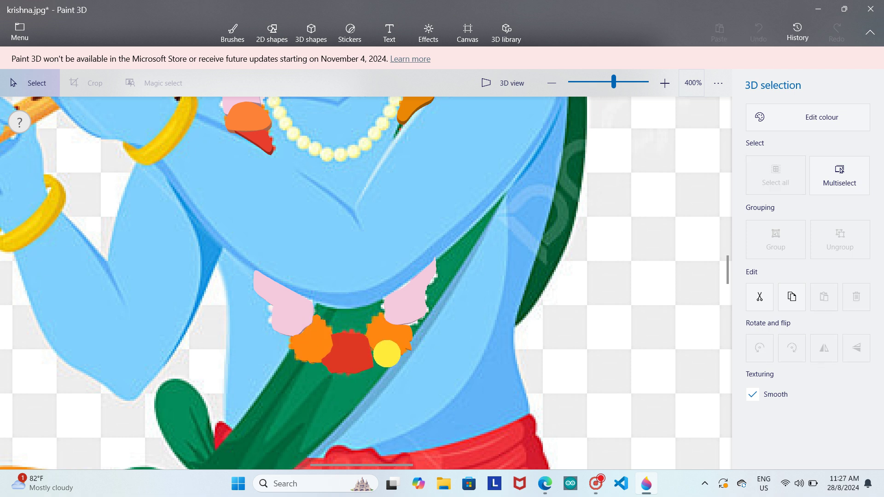
left_click(348, 352)
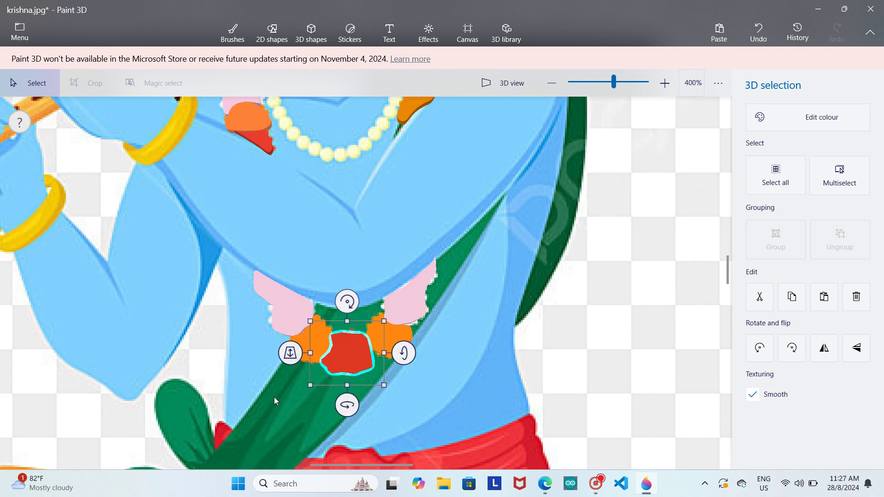
left_click(275, 397)
- Select all the traced garland pieces and group them into one object
left_click(560, 87)
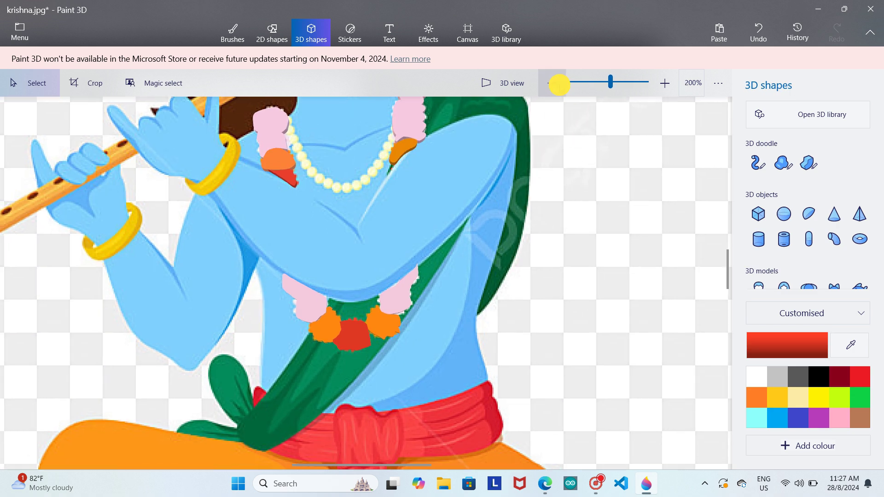
mouse_move(247, 129)
left_mouse_down()
mouse_move(525, 369)
mouse_move(632, 342)
left_mouse_up()
left_click(750, 253)
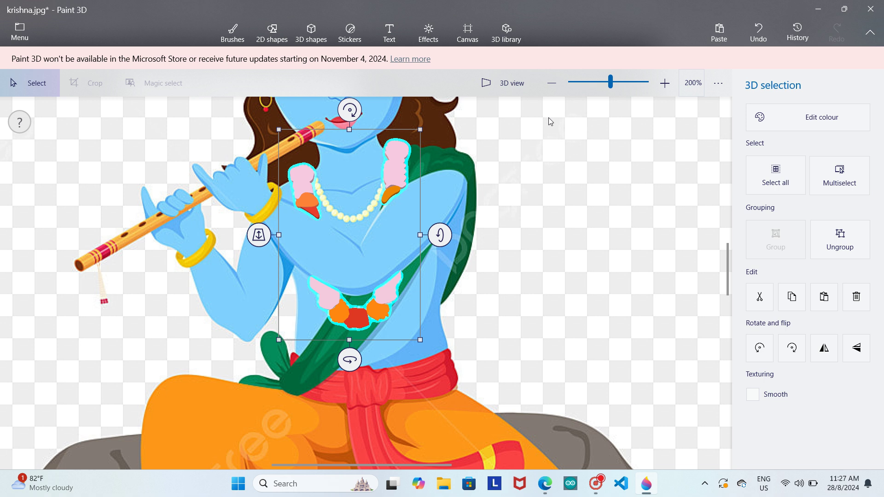
- Move the grouped 3D Krishna figure closer so it stands directly beside the original picture's figure
left_click(553, 88)
left_click(555, 86)
left_click(558, 85)
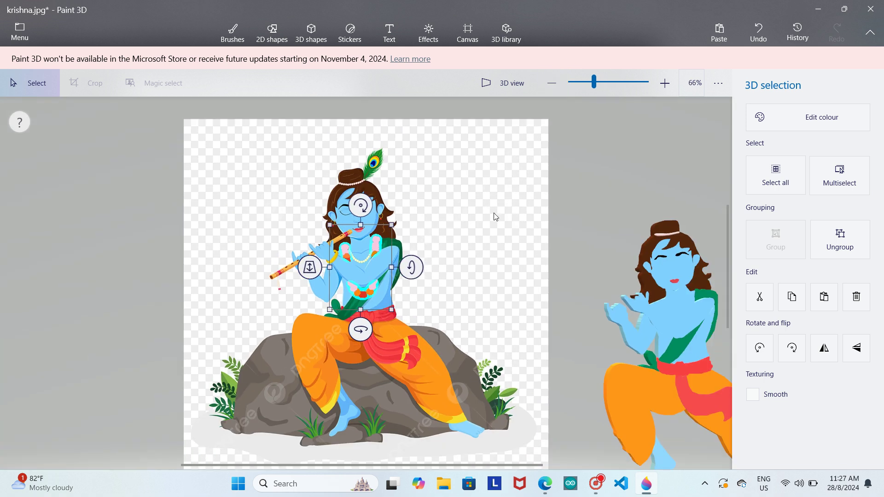
left_click_drag(490, 330, 585, 360)
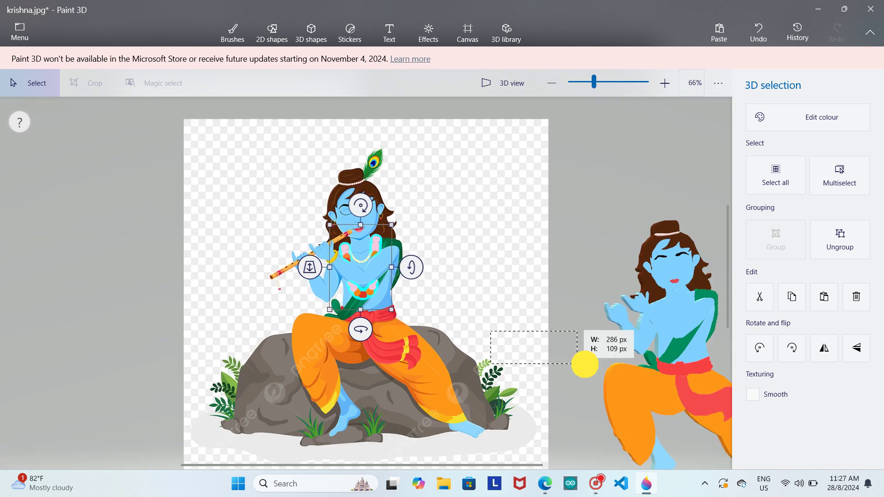
left_click(663, 332)
left_click_drag(663, 332, 483, 260)
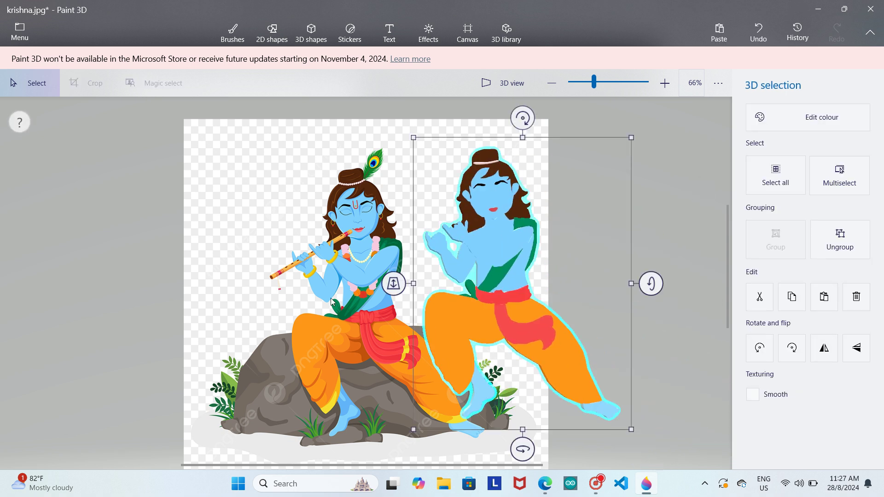
left_click(368, 335)
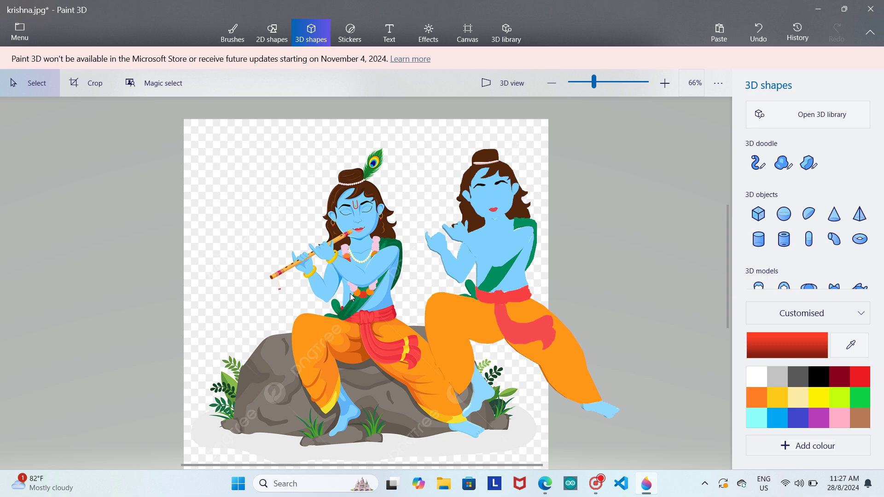
- Move the grouped garland from the original picture onto the chest of the 3D figure
left_click(667, 83)
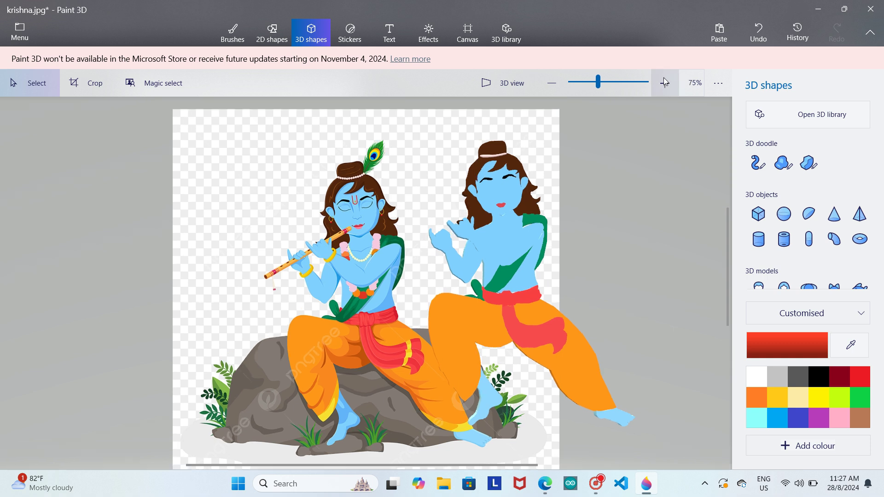
left_click(665, 83)
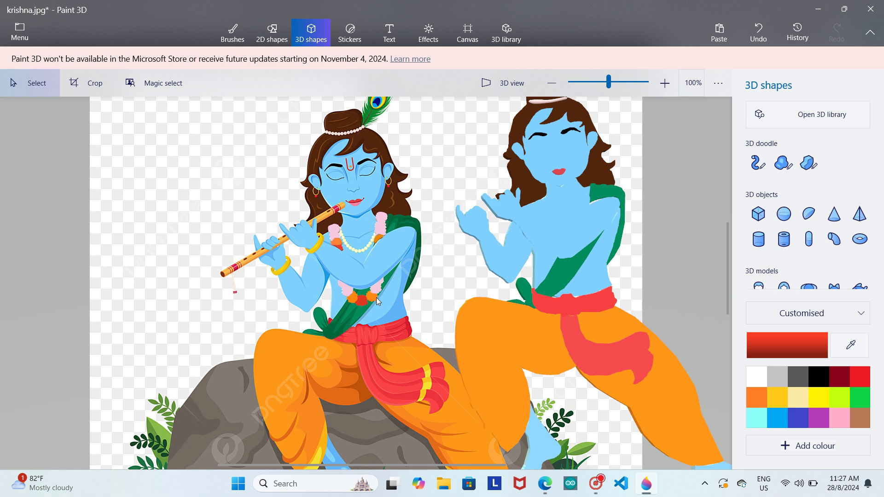
left_click(657, 92)
left_click(672, 87)
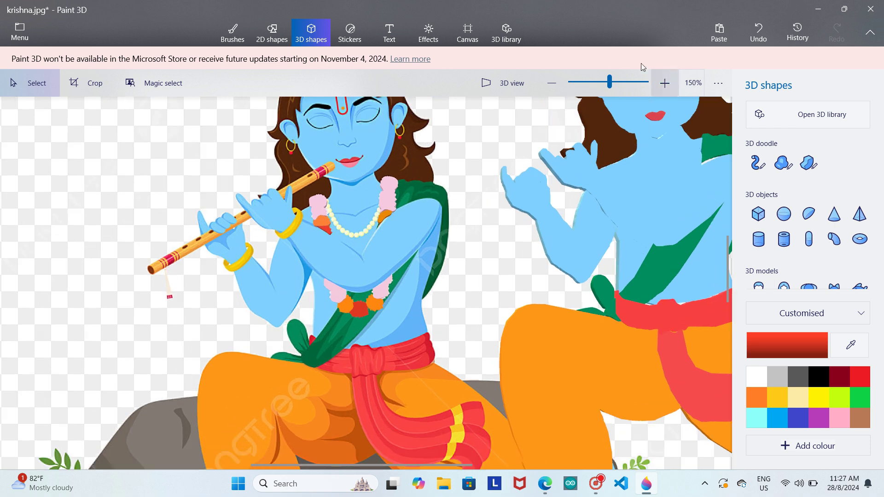
left_click(388, 202)
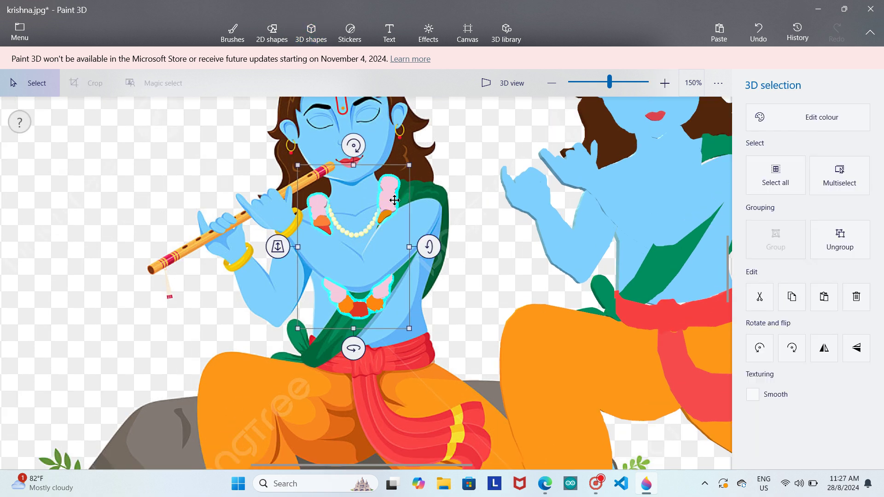
left_click_drag(395, 199, 707, 178)
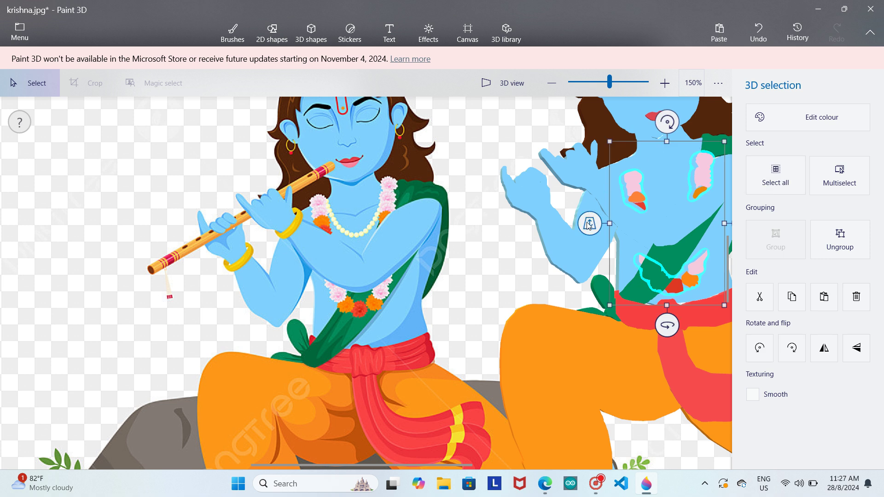
- Adjust the garland's depth on the 3D figure's chest and raise it to shoulder height
left_click_drag(589, 224, 629, 201)
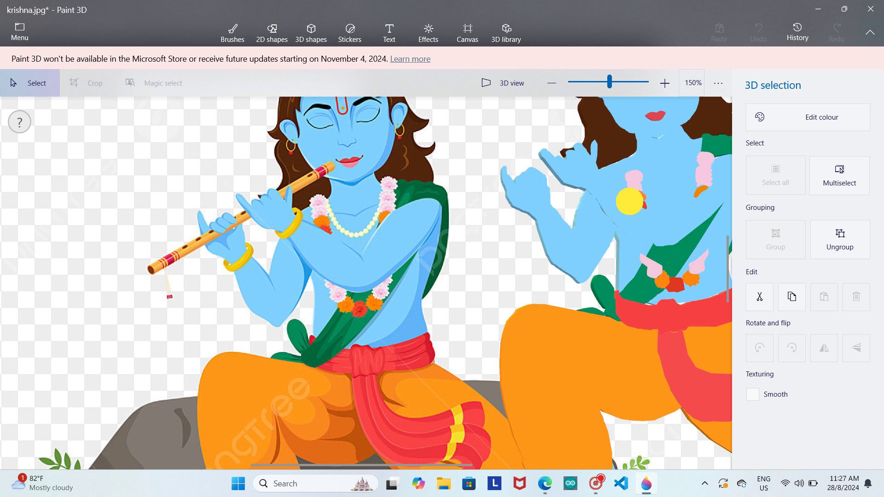
left_click(636, 191)
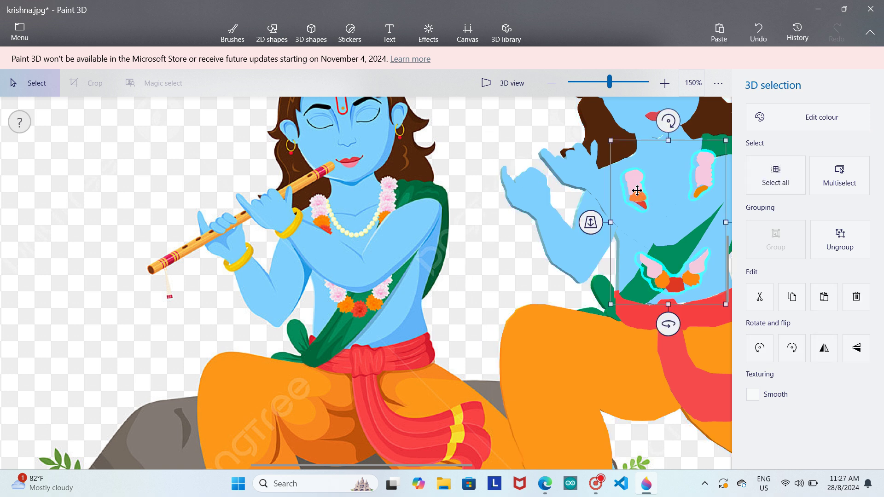
left_click_drag(638, 191, 633, 168)
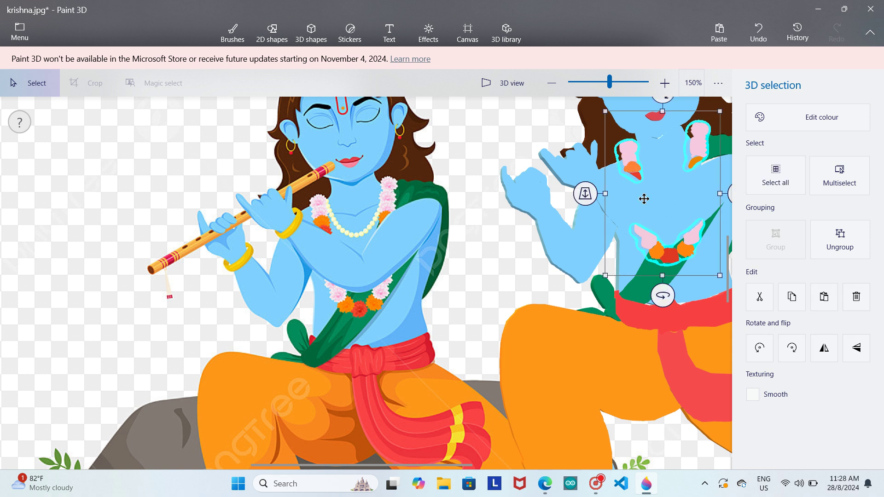
- Fine-tune the garland's depth against the 3D figure's chest and shorten it slightly from its upper edge
left_click_drag(586, 203, 578, 190)
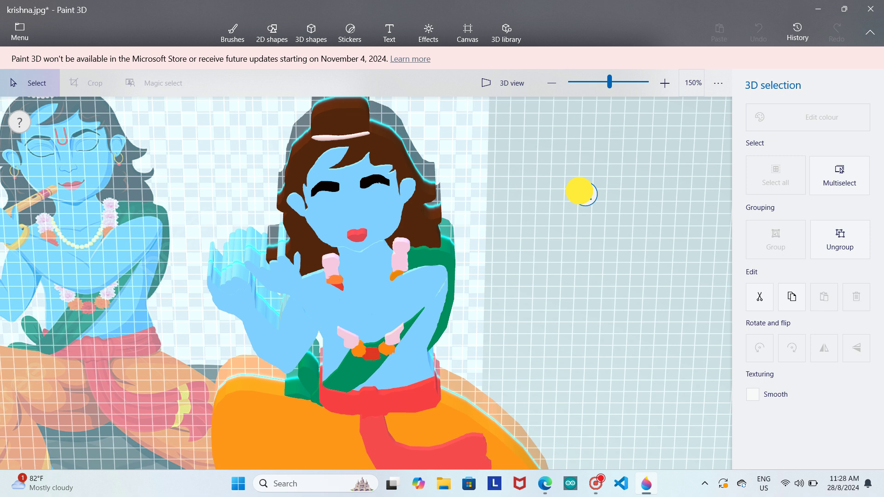
left_click(582, 192)
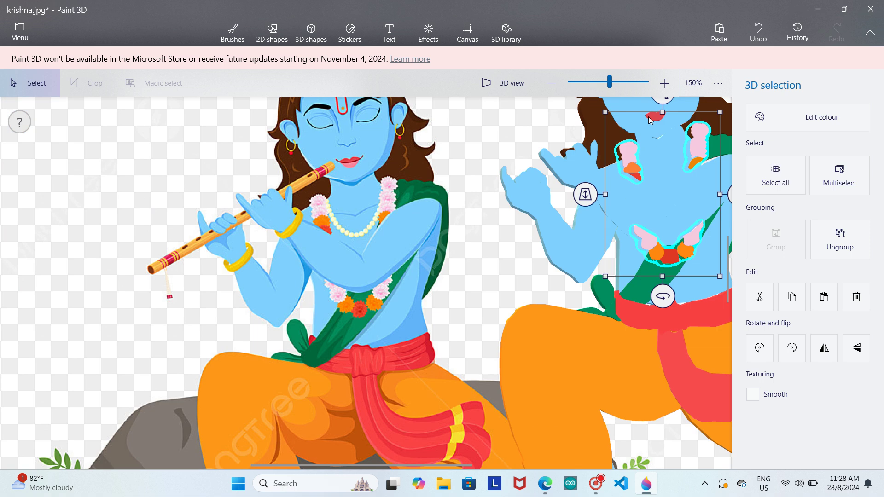
left_click(663, 111)
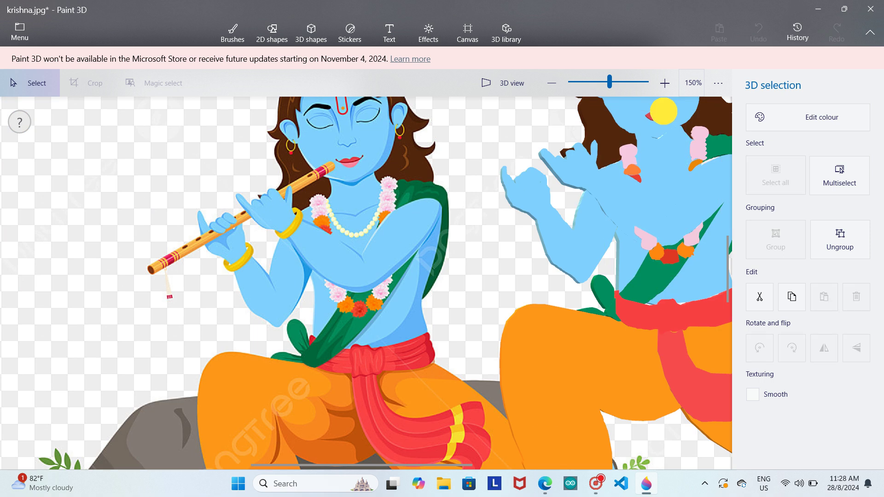
left_click(663, 110)
left_click_drag(583, 196, 583, 217)
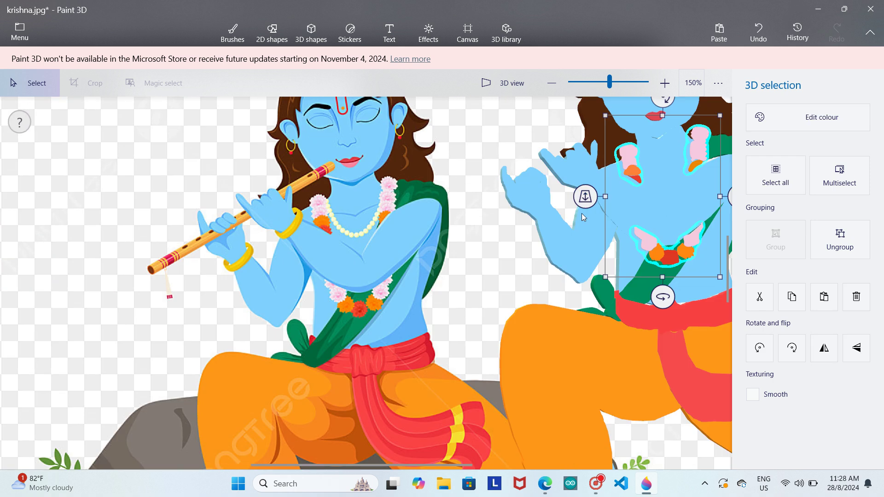
left_click(559, 290)
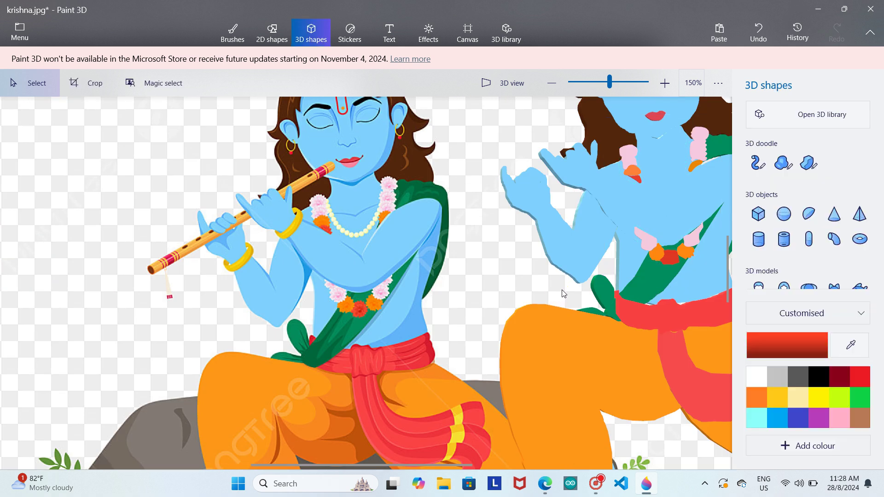
- Trace the bangle on the original figure's hand nearest the mouth as a yellow soft edge 3D doodle
left_click(633, 81)
left_click(633, 83)
left_click(632, 85)
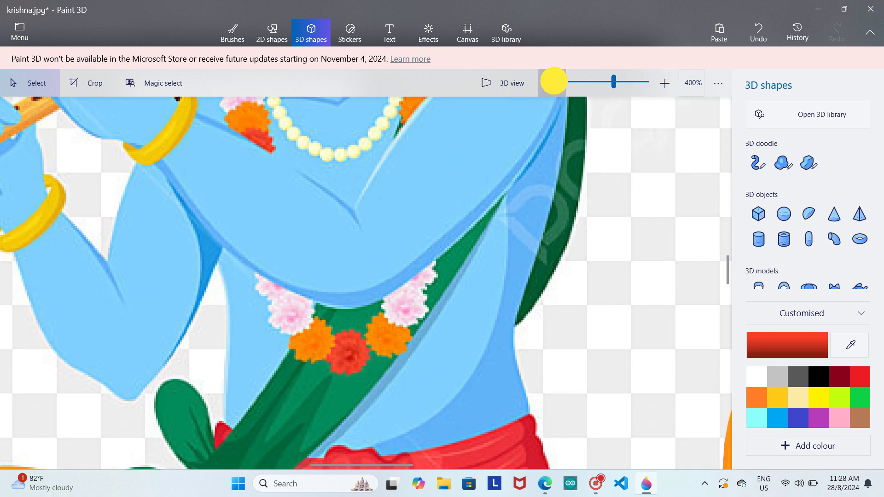
left_click(552, 83)
left_click_drag(417, 467, 310, 465)
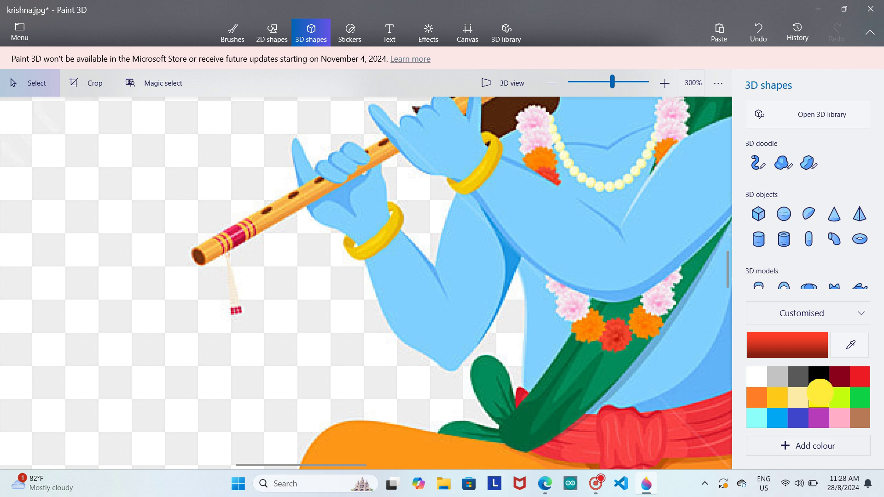
left_click(820, 392)
left_click(783, 162)
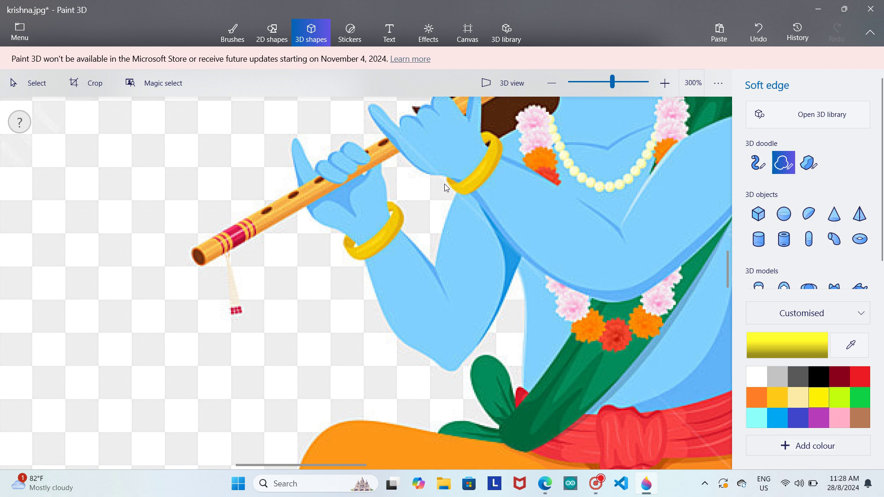
mouse_move(448, 178)
left_mouse_down()
mouse_move(482, 156)
mouse_move(489, 146)
mouse_move(478, 131)
mouse_move(497, 140)
mouse_move(493, 163)
mouse_move(472, 184)
mouse_move(452, 190)
mouse_move(448, 176)
left_mouse_up()
left_click(413, 256)
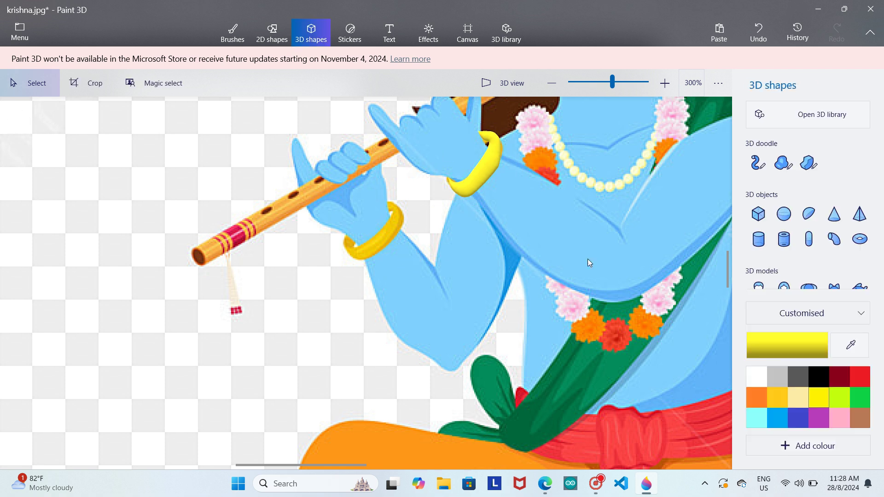
- Trace the bangle on the original figure's lower, outer wrist as a second yellow soft edge doodle
left_click(782, 162)
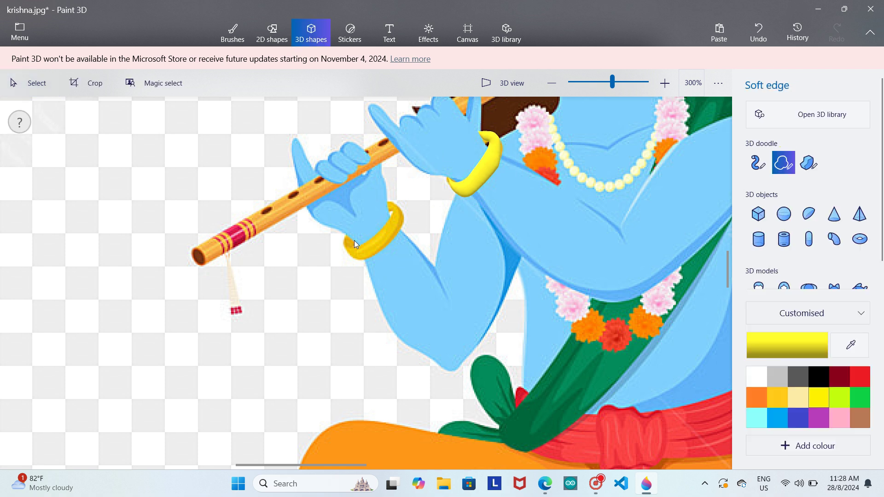
mouse_move(354, 240)
left_mouse_down()
mouse_move(384, 225)
mouse_move(393, 198)
mouse_move(404, 217)
mouse_move(385, 244)
mouse_move(364, 260)
mouse_move(355, 243)
left_mouse_up()
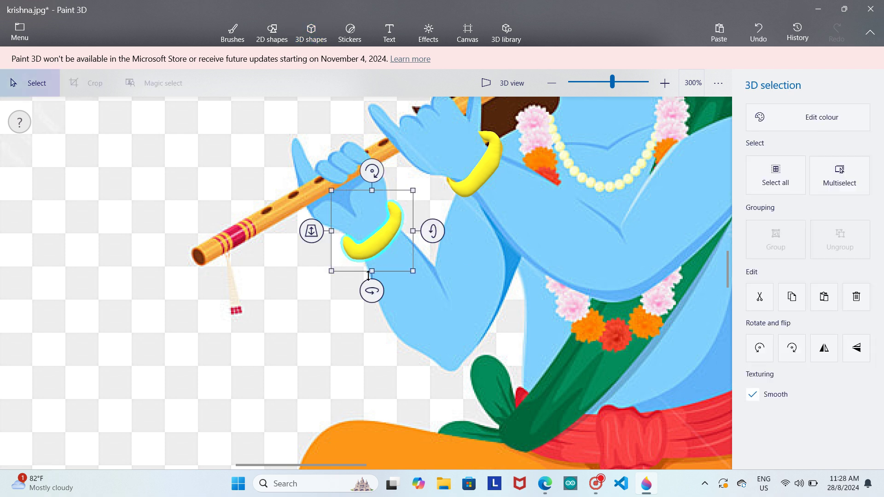
left_click(465, 260)
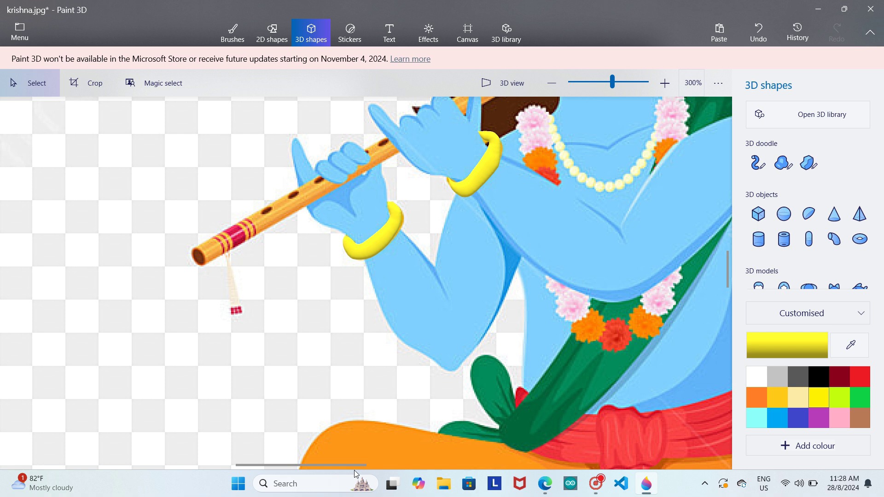
- Move the outer-wrist bangle from the original picture onto the 3D figure's matching wrist and adjust its depth
left_click_drag(361, 464, 408, 451)
left_click_drag(728, 272, 726, 260)
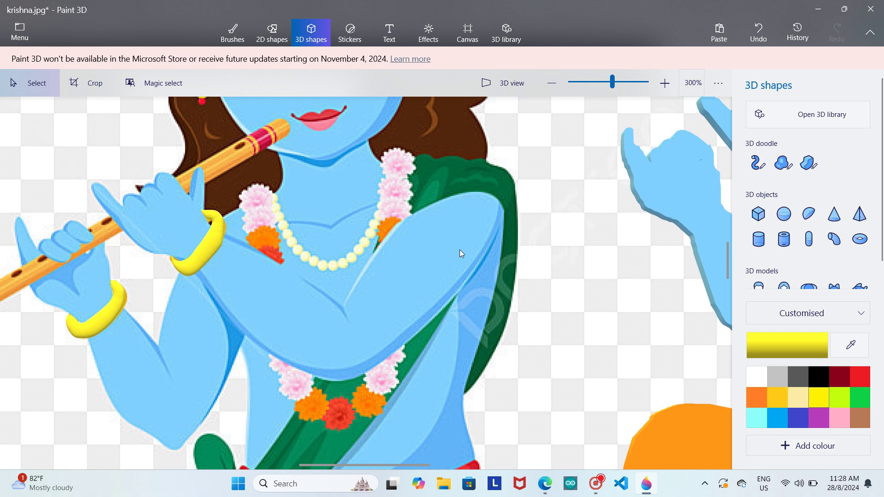
left_click(107, 312)
left_click(493, 256)
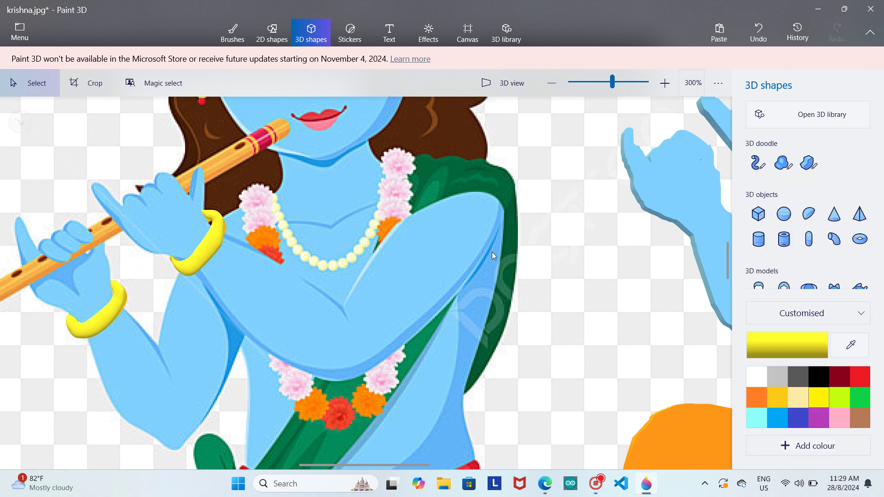
left_click(88, 318)
left_click_drag(88, 318, 362, 253)
mouse_move(392, 250)
left_mouse_down()
mouse_move(602, 244)
mouse_move(600, 251)
left_mouse_up()
left_click_drag(389, 239, 678, 247)
left_click_drag(422, 466, 468, 431)
left_click_drag(486, 212, 488, 254)
left_click(452, 302)
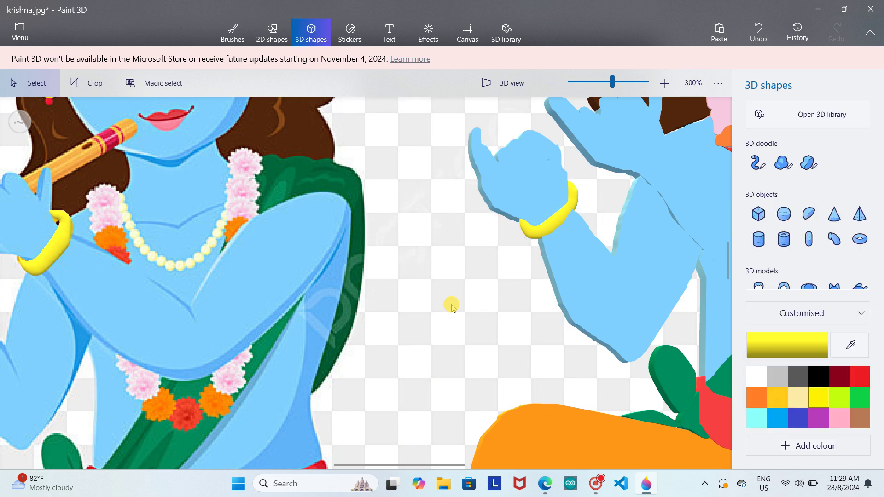
- Move the remaining bangle onto the wrist of the 3D figure's inner, upper hand
left_click(57, 247)
left_click(575, 170)
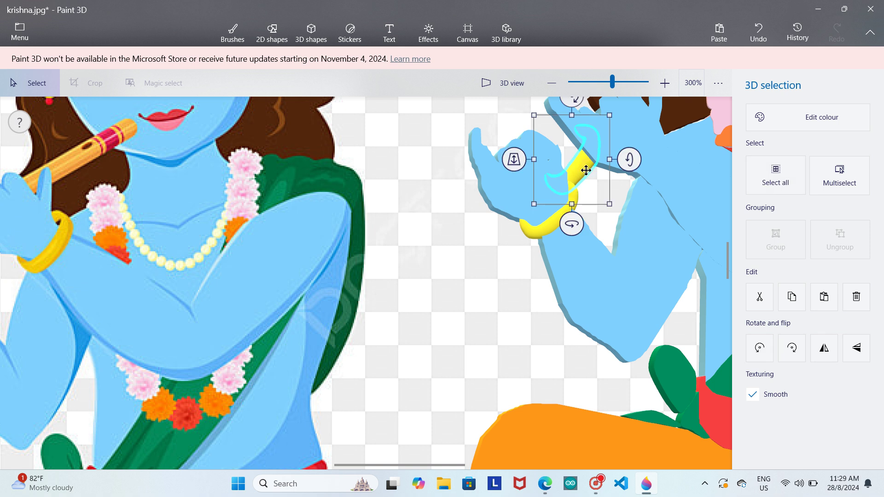
left_click_drag(551, 174, 590, 153)
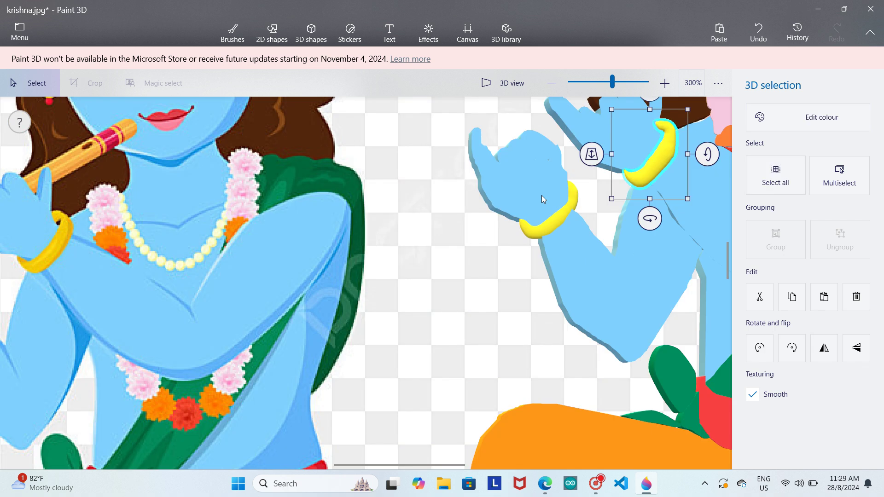
left_click(517, 258)
- Spray yellow along the hems of both trouser legs on the 3D figure with the 75px spray can at 25% opacity
left_click(559, 83)
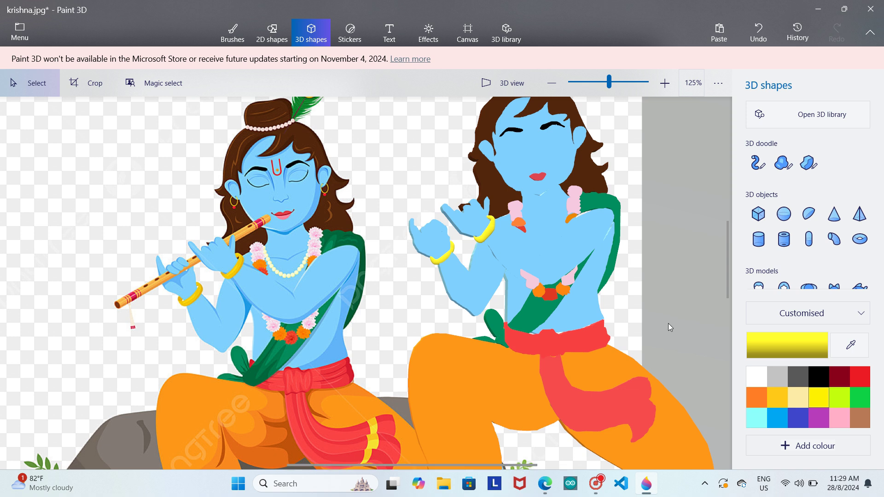
left_click_drag(725, 293, 724, 317)
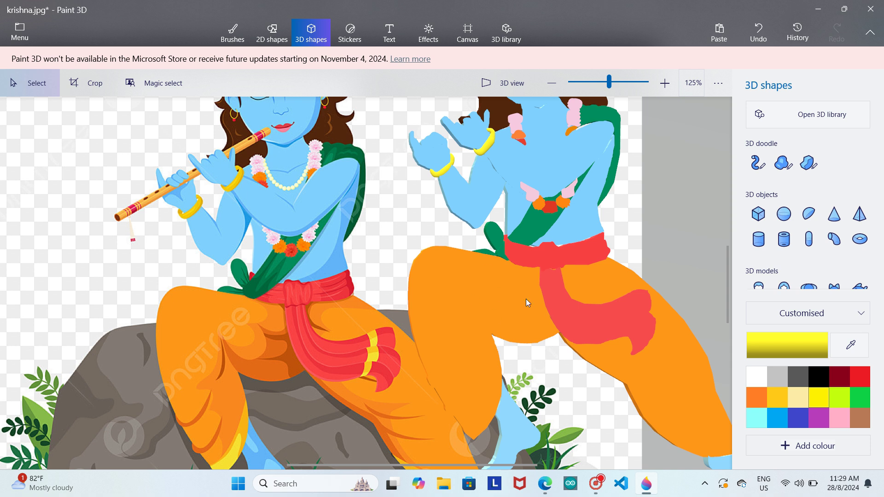
left_click(228, 32)
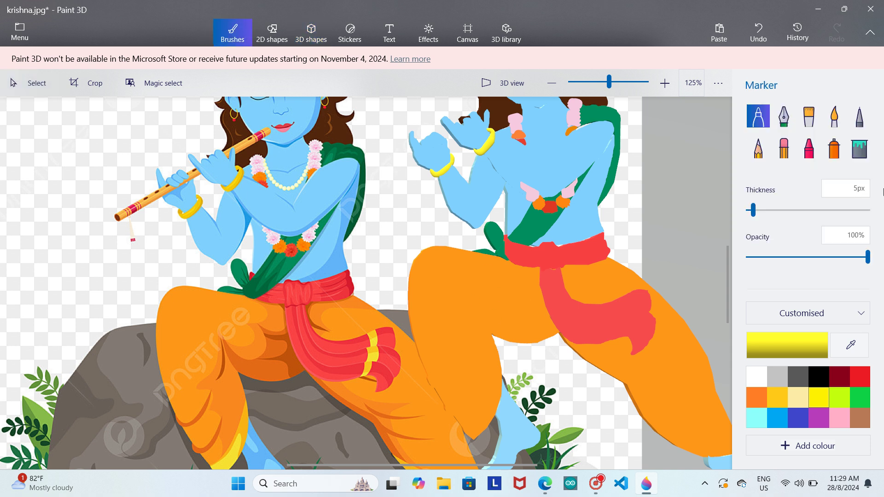
left_click(834, 150)
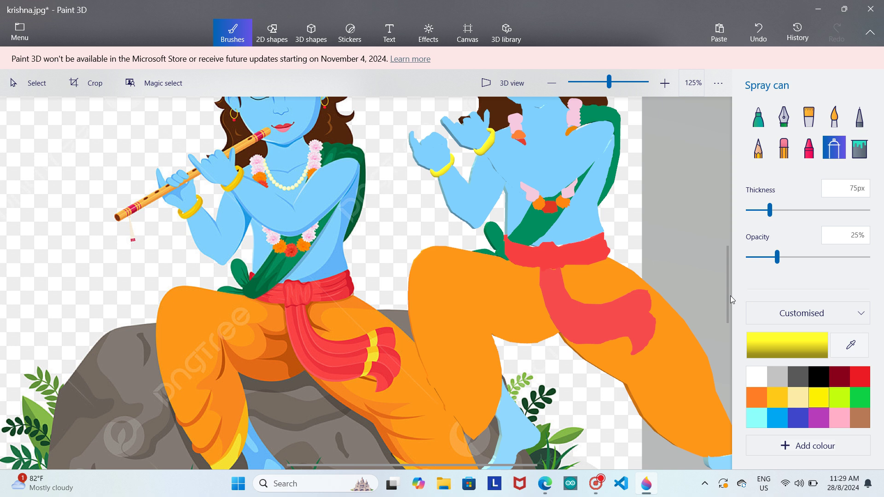
scroll(727, 299, "down", 3)
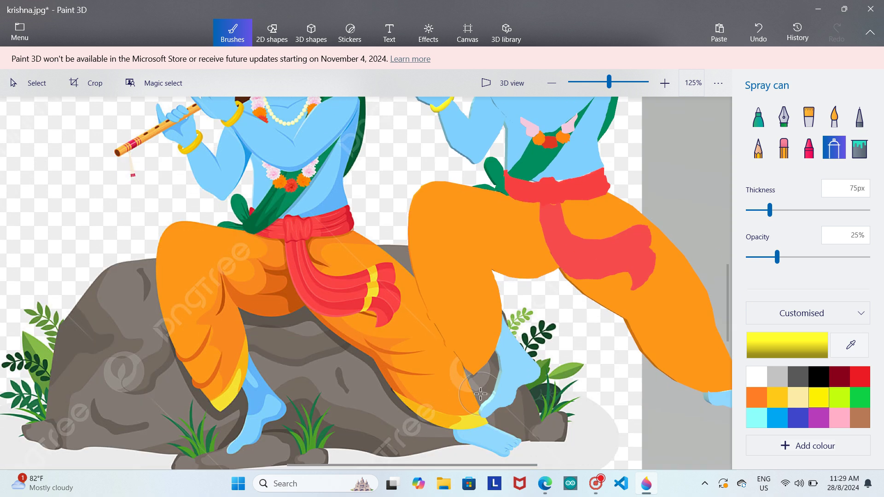
mouse_move(468, 360)
left_mouse_down()
mouse_move(484, 325)
mouse_move(483, 366)
mouse_move(501, 309)
mouse_move(499, 343)
mouse_move(504, 291)
mouse_move(484, 364)
mouse_move(475, 360)
mouse_move(495, 273)
mouse_move(489, 278)
left_mouse_up()
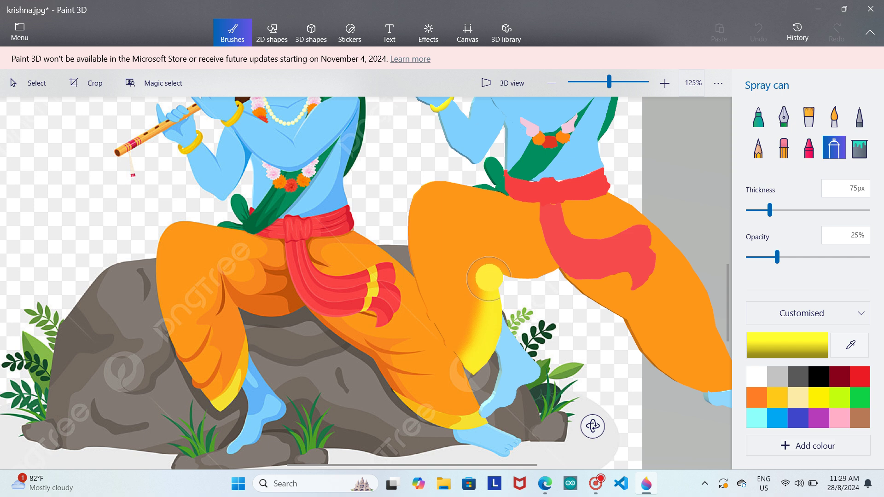
mouse_move(461, 454)
left_mouse_down()
mouse_move(479, 451)
mouse_move(467, 456)
mouse_move(476, 465)
mouse_move(543, 465)
left_mouse_up()
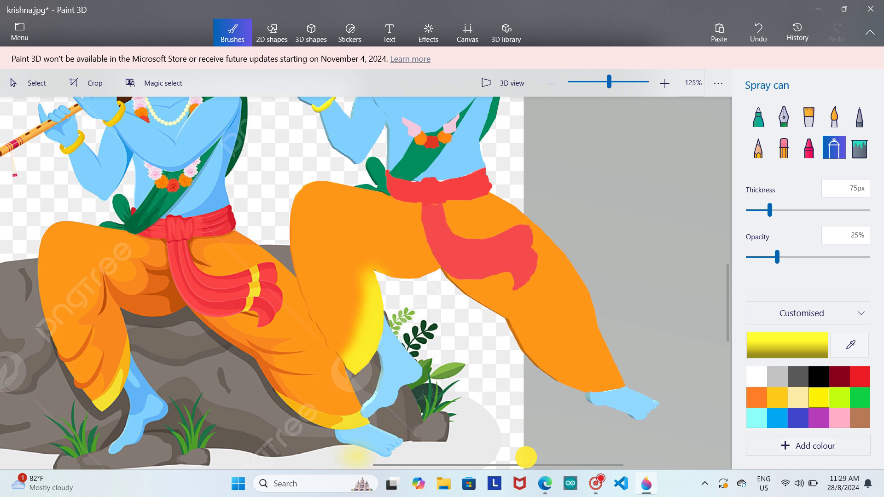
mouse_move(536, 359)
left_mouse_down()
mouse_move(597, 374)
mouse_move(621, 368)
mouse_move(568, 376)
mouse_move(614, 382)
mouse_move(562, 382)
mouse_move(621, 383)
mouse_move(521, 370)
mouse_move(540, 366)
mouse_move(511, 341)
left_mouse_up()
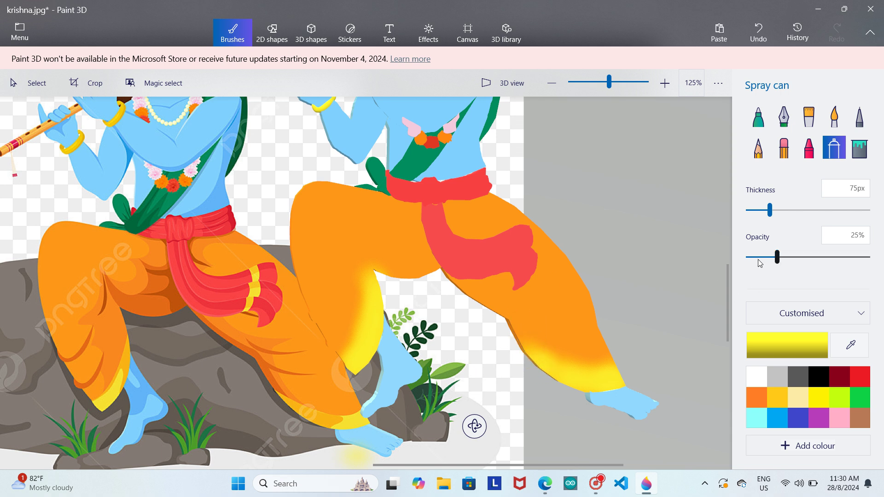
- Reduce the spray can thickness to 37px and spray a yellow stripe across the loose end of the red sash
left_click_drag(770, 210, 753, 211)
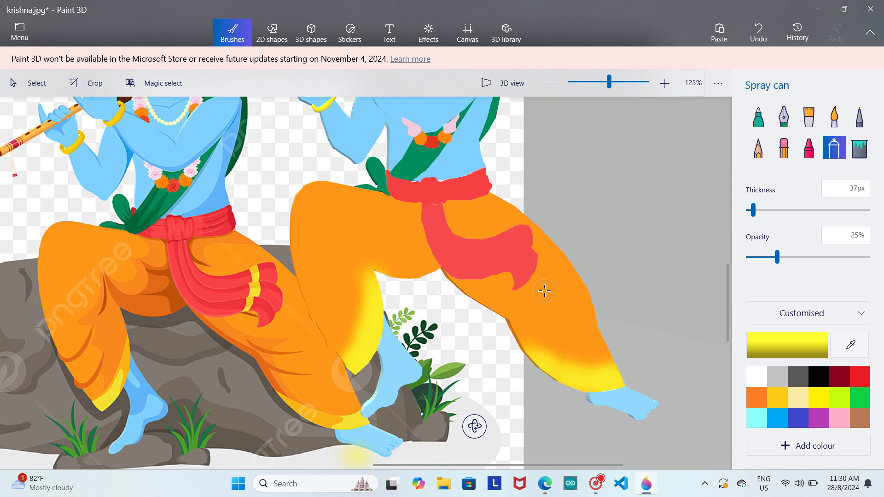
left_click(510, 264)
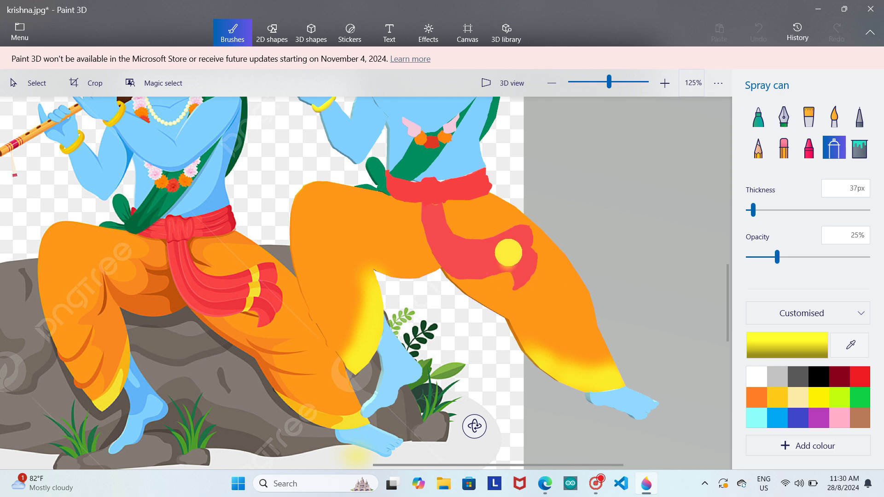
mouse_move(509, 253)
left_mouse_down()
mouse_move(502, 266)
mouse_move(507, 232)
mouse_move(505, 269)
left_mouse_up()
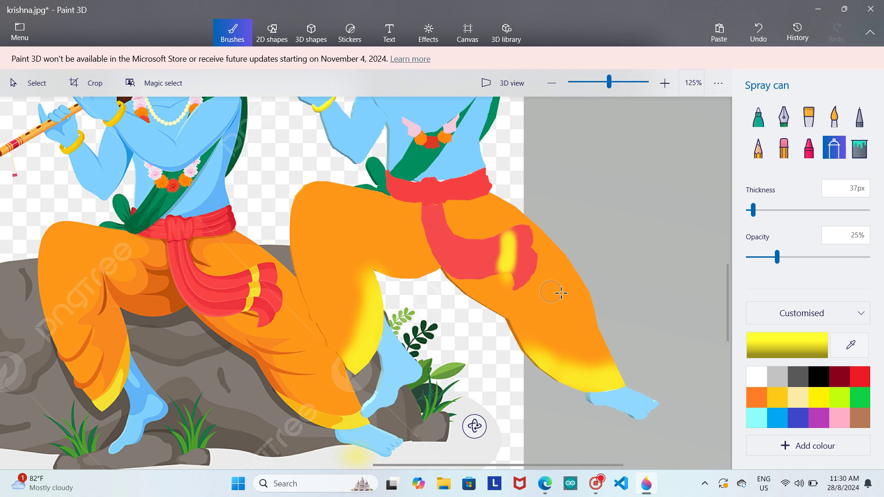
- Draw dark red fold lines along the hanging sash with the 5px marker
left_click(839, 377)
left_click(758, 116)
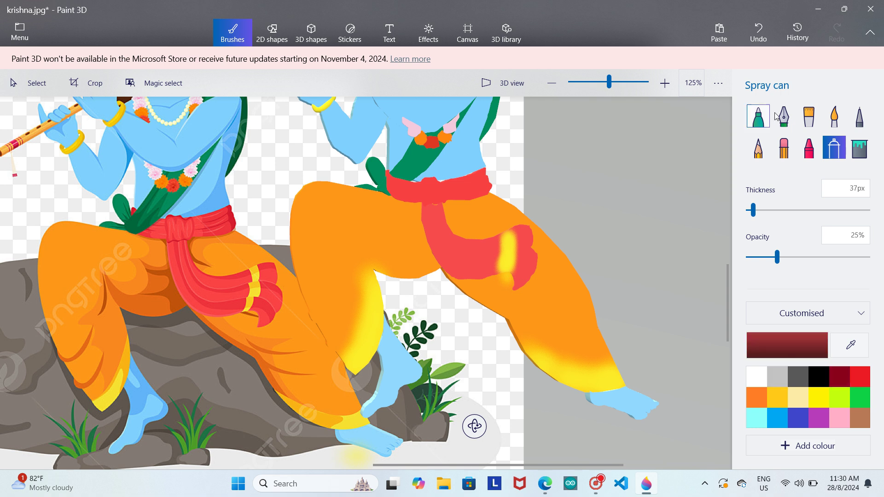
mouse_move(532, 242)
left_mouse_down()
mouse_move(454, 250)
mouse_move(433, 213)
mouse_move(437, 196)
mouse_move(428, 217)
mouse_move(455, 249)
mouse_move(521, 265)
mouse_move(537, 278)
left_mouse_up()
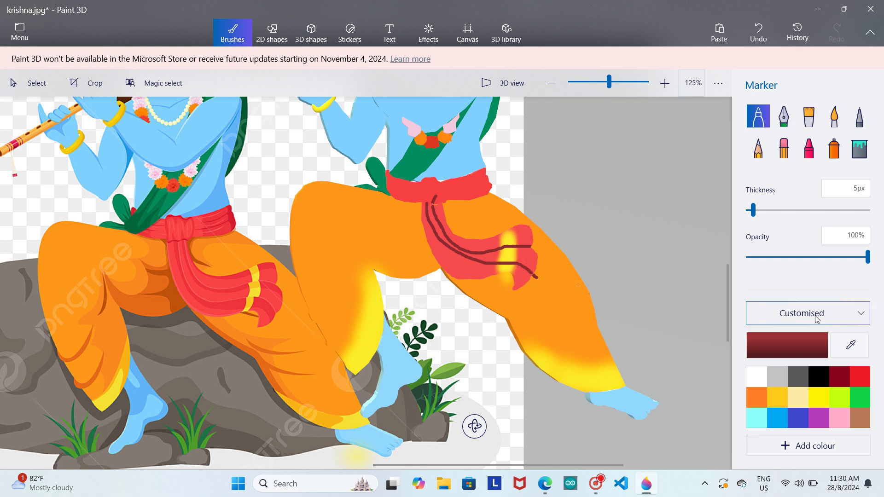
- Cover the fold lines and yellow stripe on the hanging sash with its own red, using the spray can at 37px and 100% opacity
left_click(835, 157)
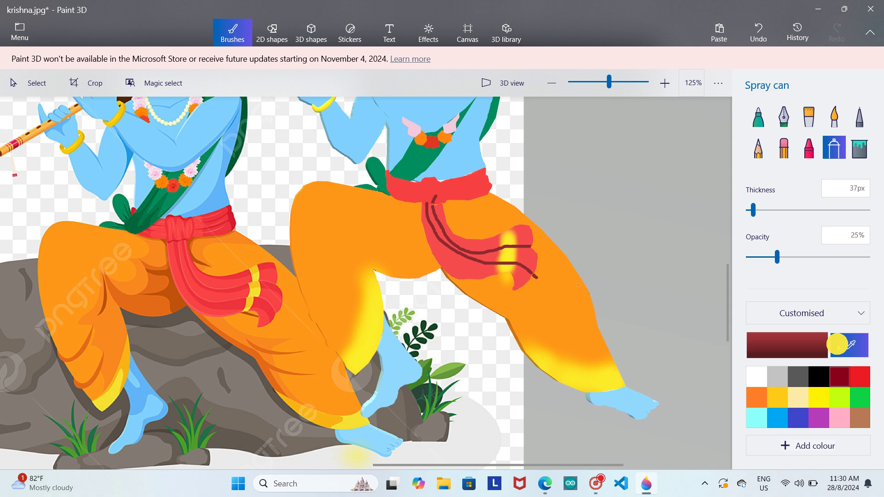
left_click(849, 345)
left_click(461, 186)
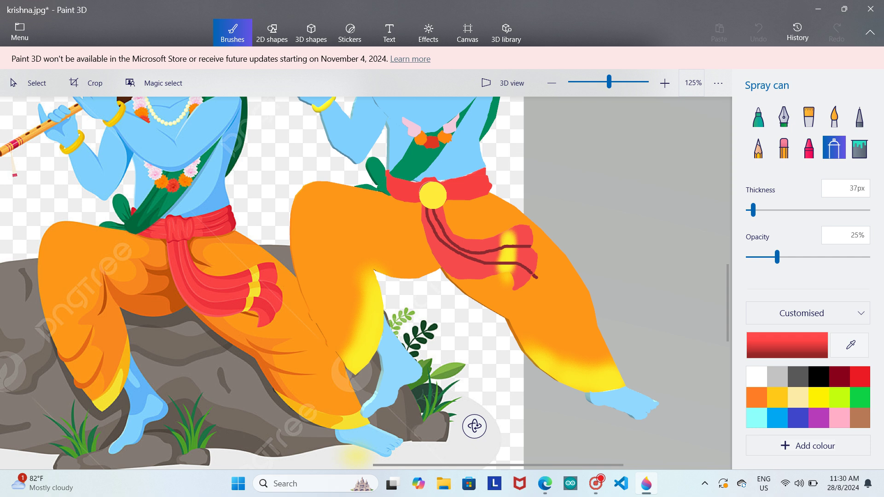
left_click_drag(432, 192, 443, 188)
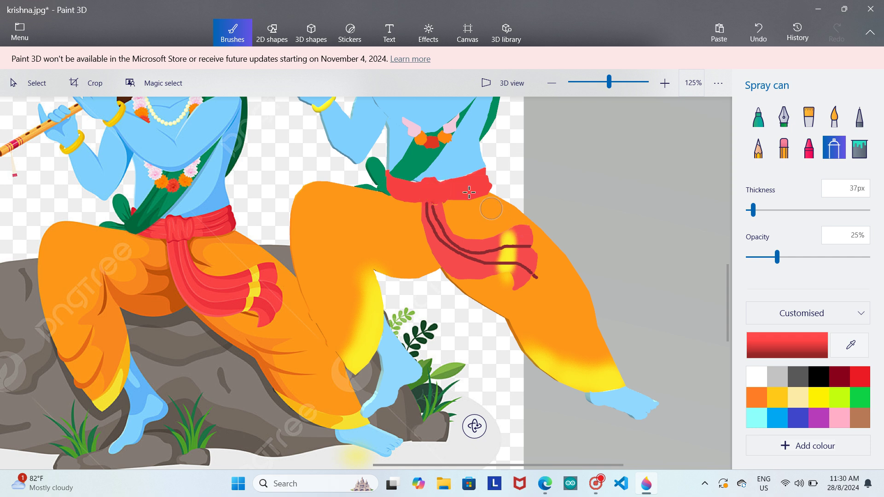
key("ctrl+z")
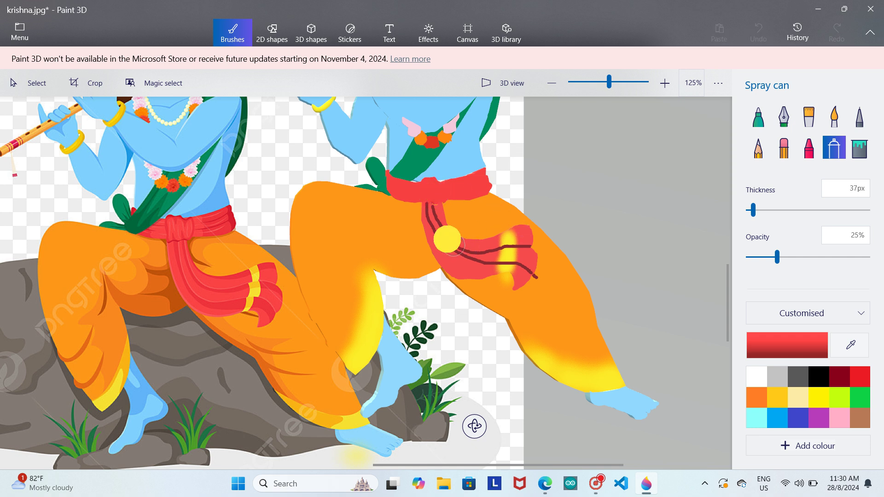
left_click_drag(451, 251, 456, 254)
left_click_drag(829, 256, 870, 256)
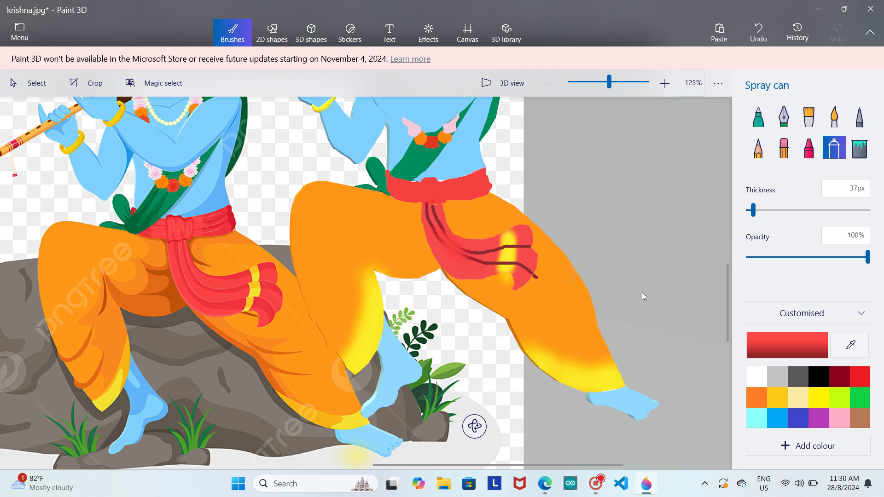
key("ctrl+z")
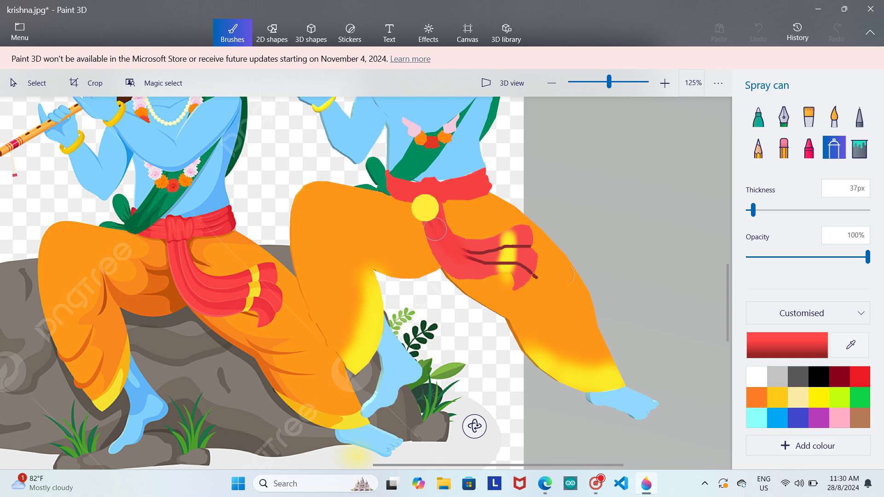
mouse_move(435, 221)
left_mouse_down()
mouse_move(461, 249)
mouse_move(490, 261)
mouse_move(517, 260)
mouse_move(512, 237)
mouse_move(531, 268)
mouse_move(516, 242)
mouse_move(482, 256)
mouse_move(521, 260)
mouse_move(481, 254)
left_mouse_up()
- Sample the trouser orange, spray over the stray marks just below the hanging sash's end, and undo the last stroke
left_click(851, 346)
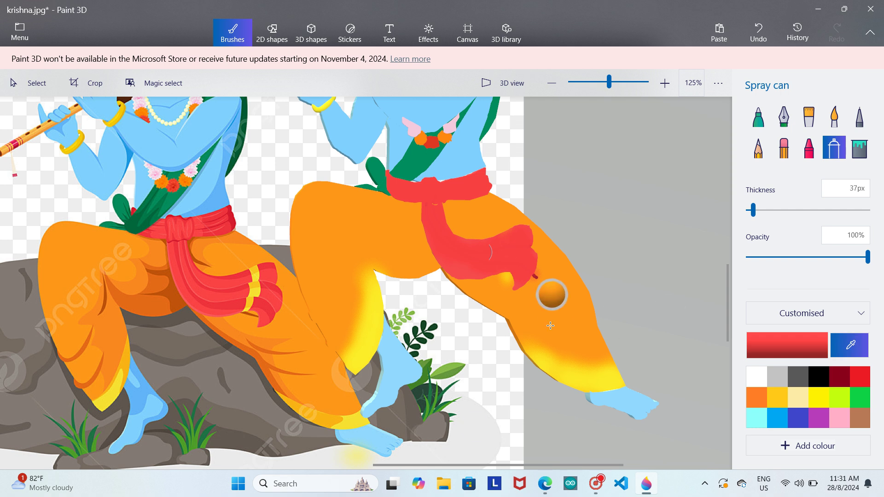
left_click(550, 294)
mouse_move(537, 278)
left_mouse_down()
mouse_move(516, 290)
mouse_move(497, 277)
mouse_move(485, 289)
left_mouse_up()
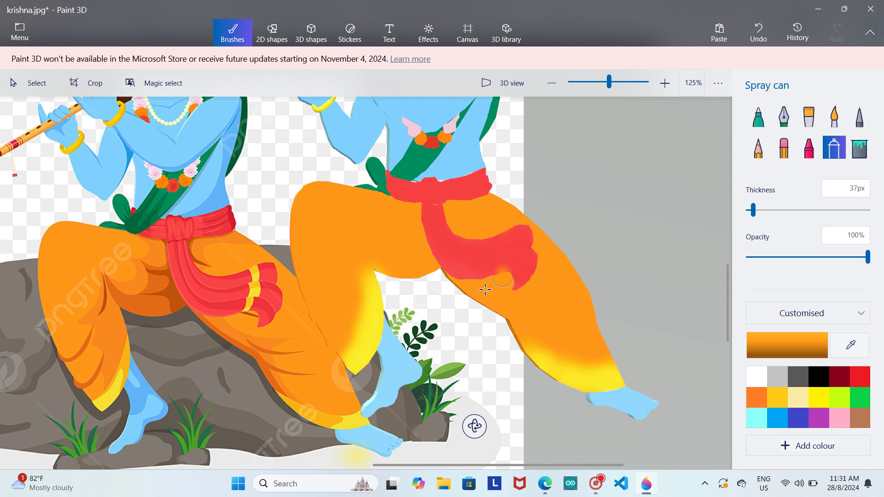
left_click(758, 28)
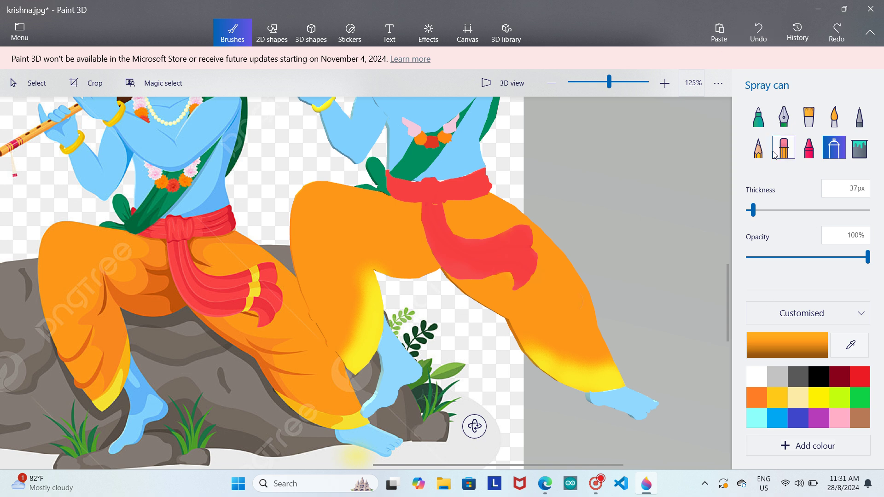
- Draw two dark red fold lines along the hanging sash with the pencil at 6px thickness
left_click(759, 147)
left_click(840, 378)
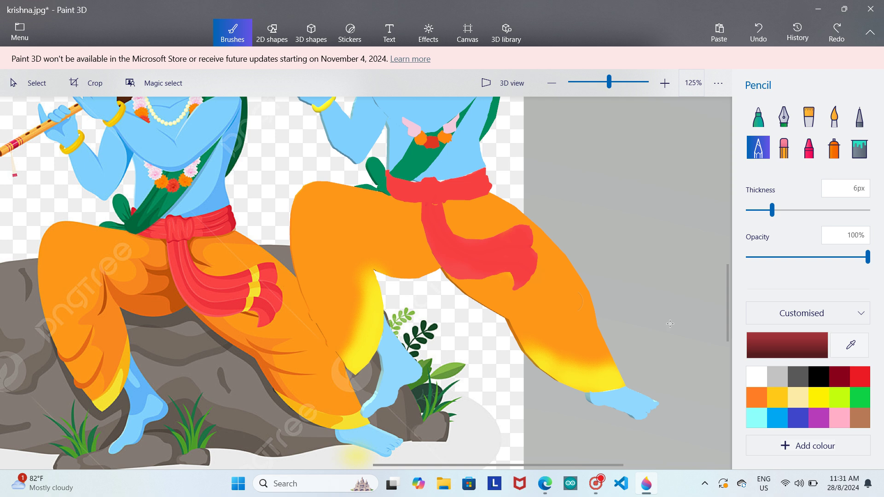
mouse_move(429, 203)
left_mouse_down()
mouse_move(449, 258)
mouse_move(506, 261)
mouse_move(527, 275)
left_mouse_up()
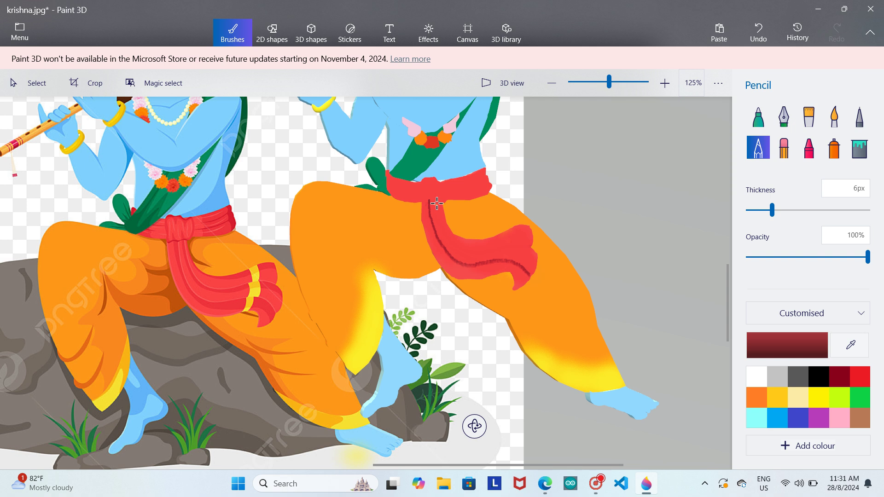
mouse_move(436, 203)
left_mouse_down()
mouse_move(439, 235)
mouse_move(465, 248)
mouse_move(529, 245)
mouse_move(525, 251)
left_mouse_up()
- Spray a yellow stripe across the loose end of the hanging sash with the 37px spray can at 100% opacity
left_click(820, 398)
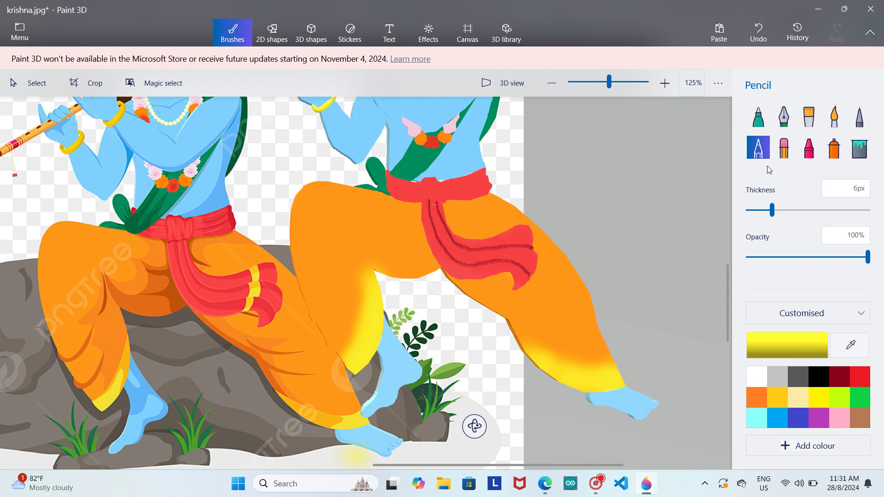
left_click(832, 147)
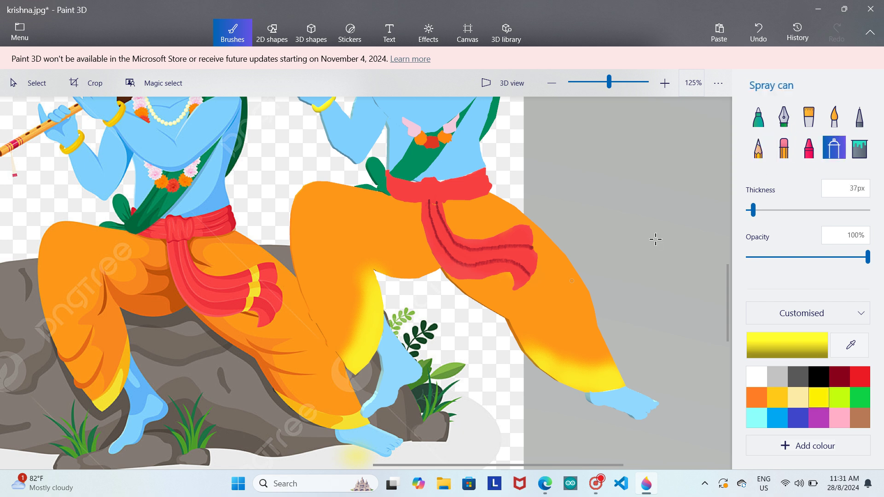
left_click(496, 269)
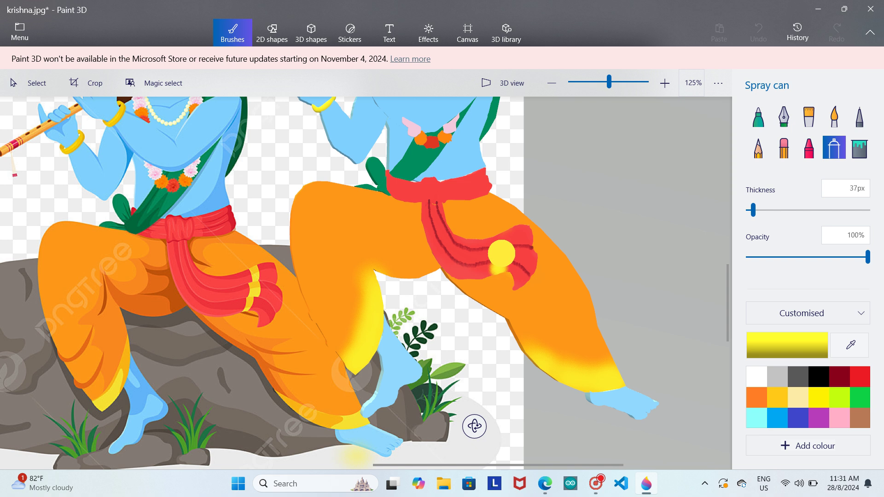
left_click(502, 240)
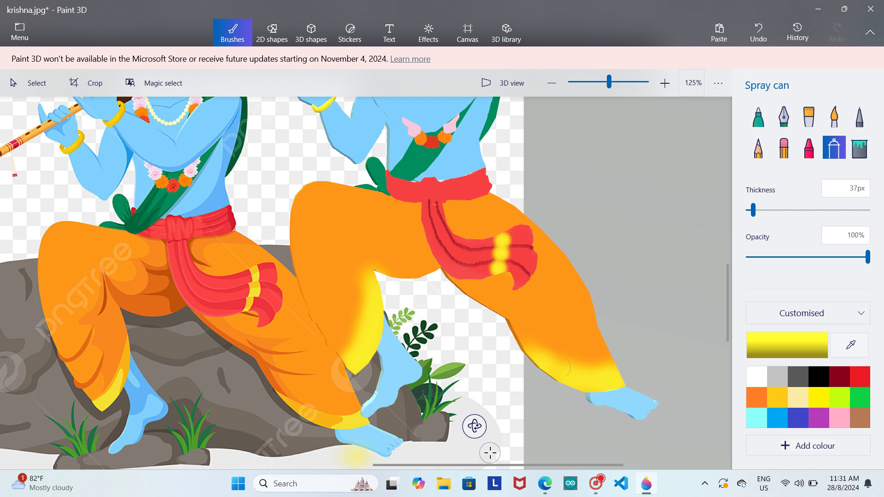
left_click_drag(488, 465, 450, 477)
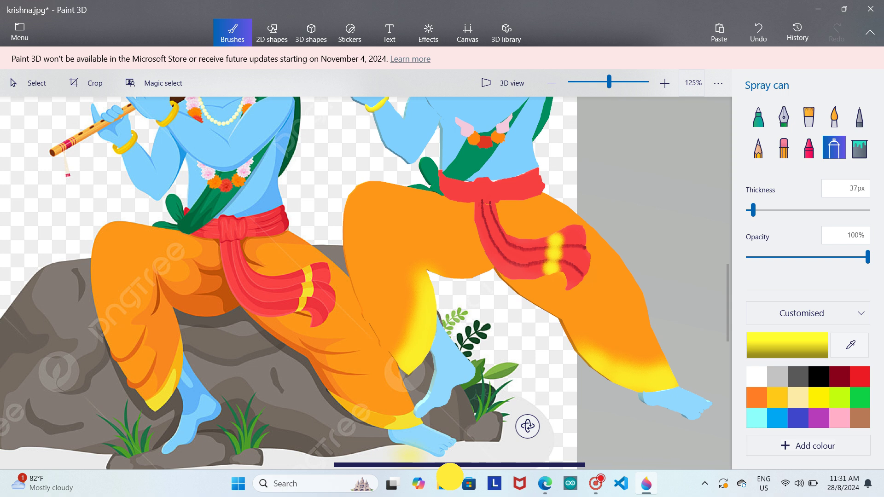
left_click_drag(449, 478, 447, 477)
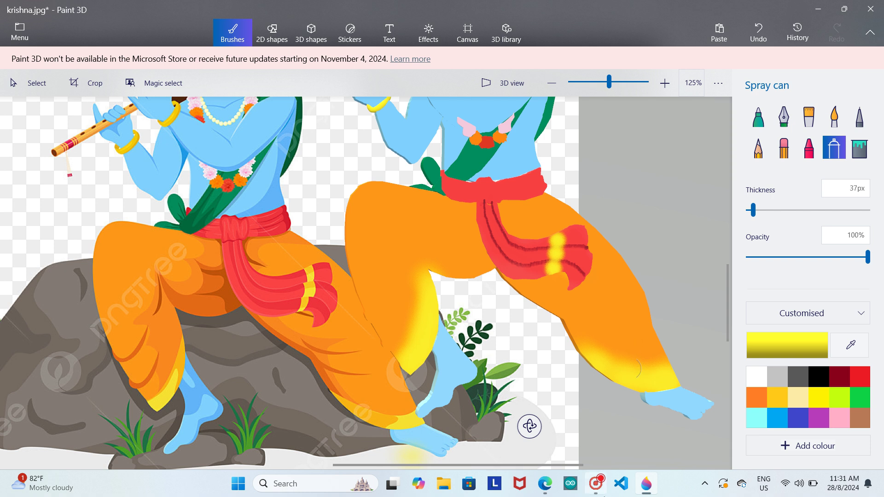
left_click(596, 491)
left_click(596, 491)
- Try dark red crayon strokes for the knot on the 3D figure's waistband at 20px and 12px, undoing each attempt
scroll(726, 316, "up", 3)
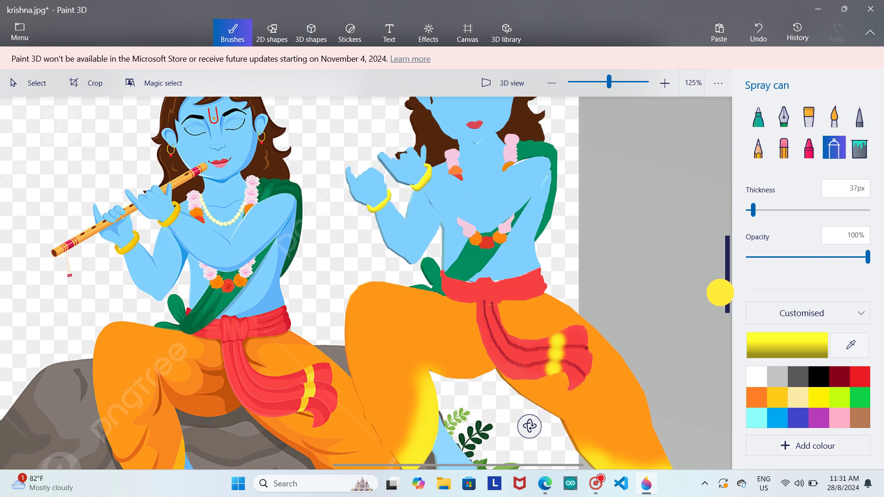
left_click(840, 377)
left_click(809, 147)
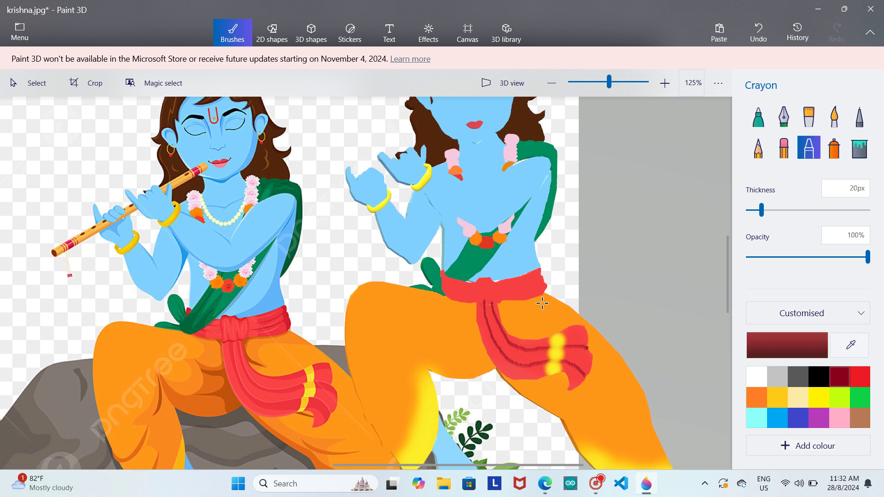
left_click(477, 286)
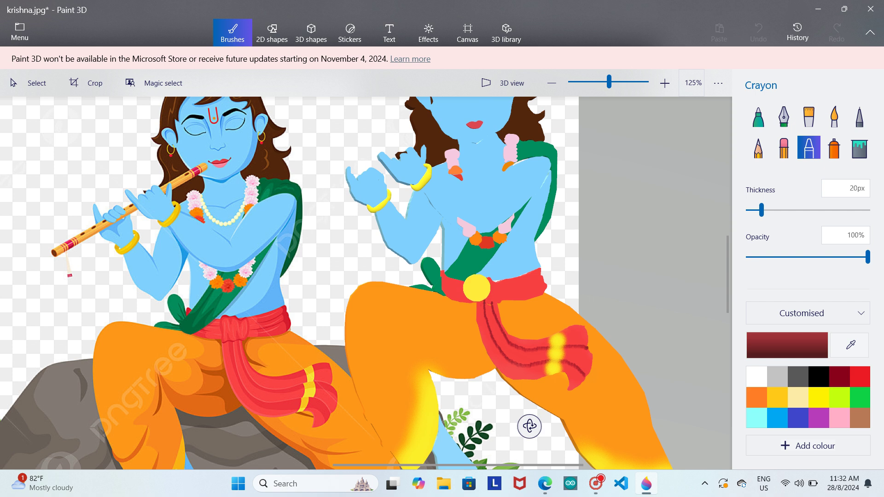
left_click(758, 32)
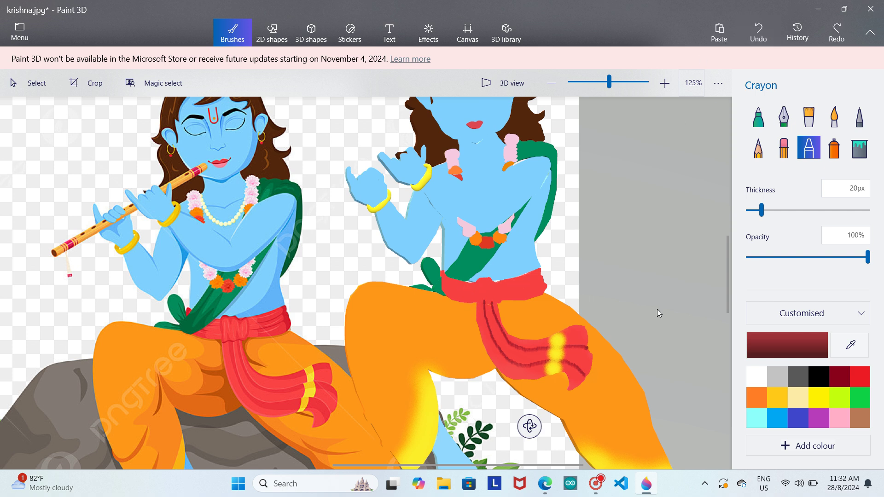
left_click(751, 210)
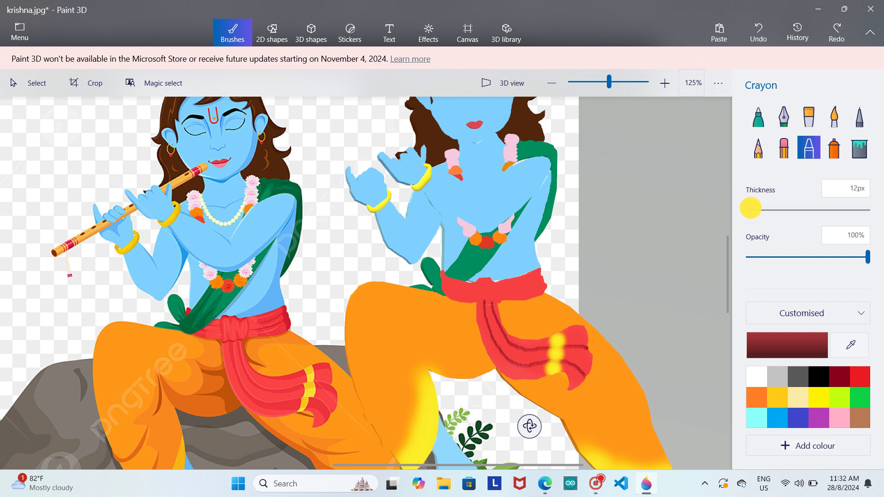
left_click(495, 286)
mouse_move(496, 287)
left_mouse_down()
mouse_move(495, 302)
mouse_move(476, 306)
left_mouse_up()
left_click(758, 32)
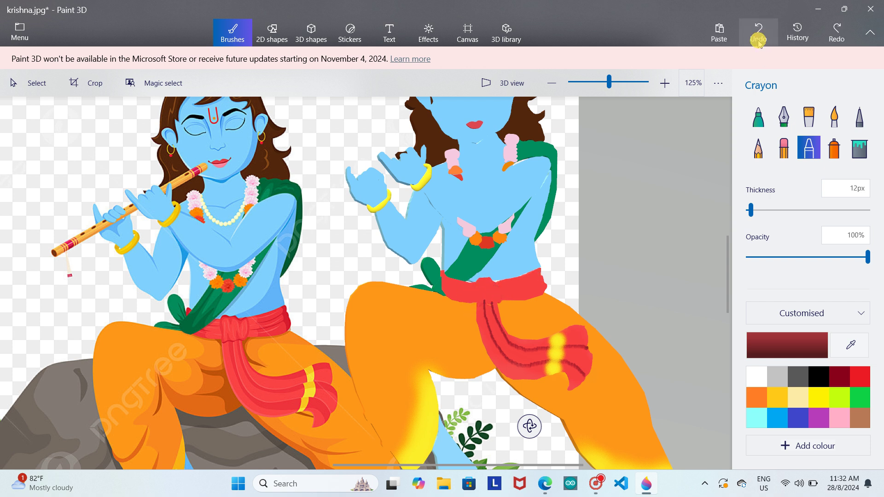
- Try the knot lines with the 10px crayon, undo those strokes, and switch to the pencil at 5px thickness
left_click_drag(750, 210, 730, 217)
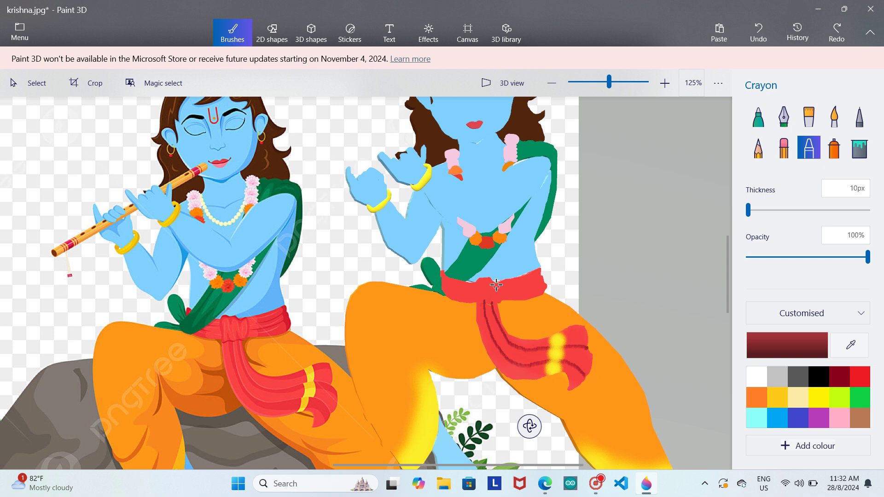
mouse_move(496, 283)
left_mouse_down()
mouse_move(499, 295)
mouse_move(474, 295)
mouse_move(476, 304)
mouse_move(493, 295)
mouse_move(482, 286)
mouse_move(488, 294)
left_mouse_up()
left_click_drag(488, 295, 495, 303)
left_click(759, 116)
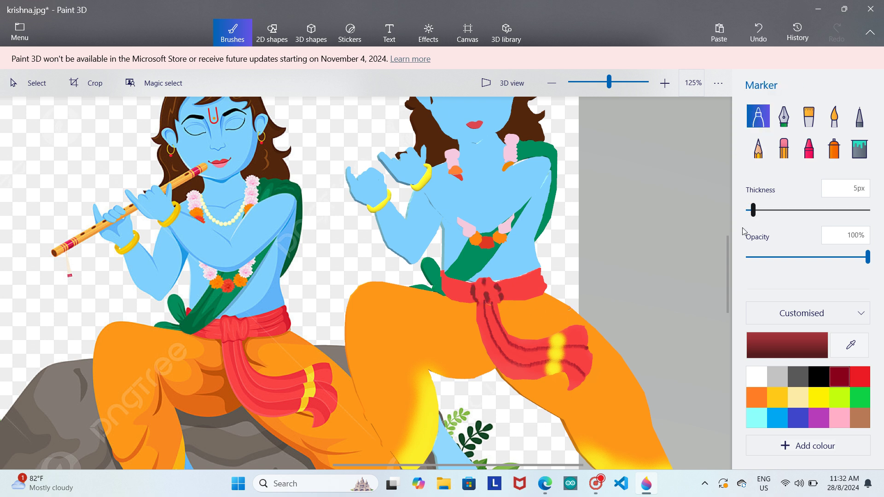
left_click(758, 149)
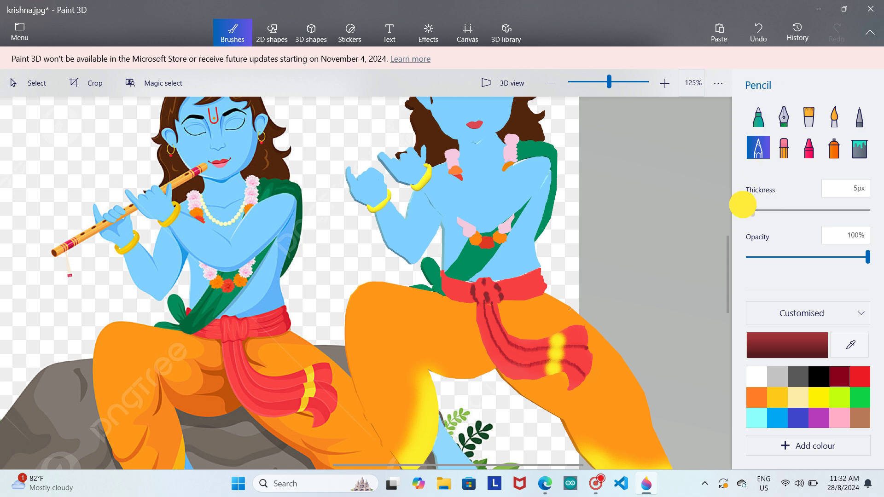
left_click(751, 30)
left_click(758, 33)
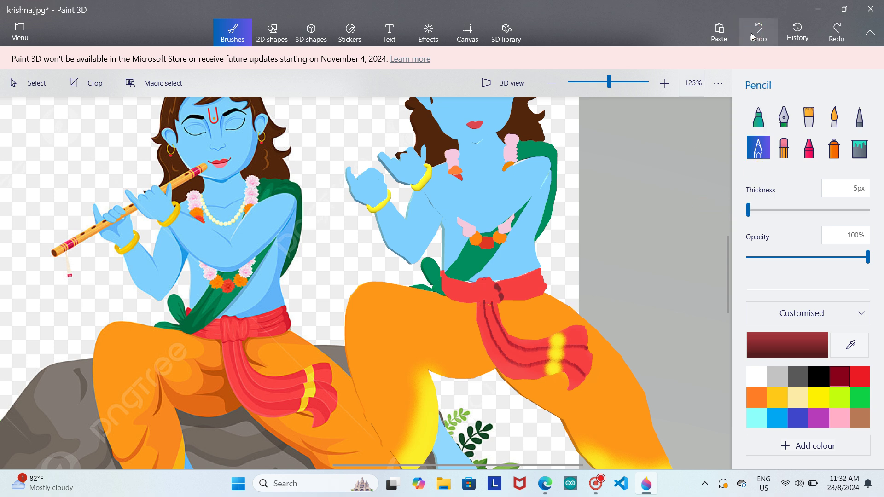
left_click(753, 35)
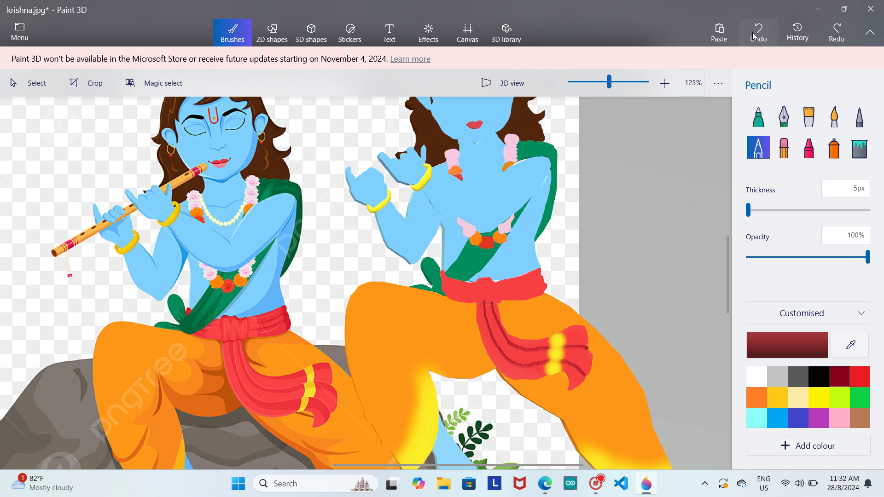
- Draw the knot outline and fold lines across both sides of the red waistband with the dark red 5px pencil
left_click(502, 298)
mouse_move(501, 297)
left_mouse_down()
mouse_move(473, 286)
mouse_move(478, 298)
mouse_move(485, 279)
mouse_move(481, 302)
left_mouse_up()
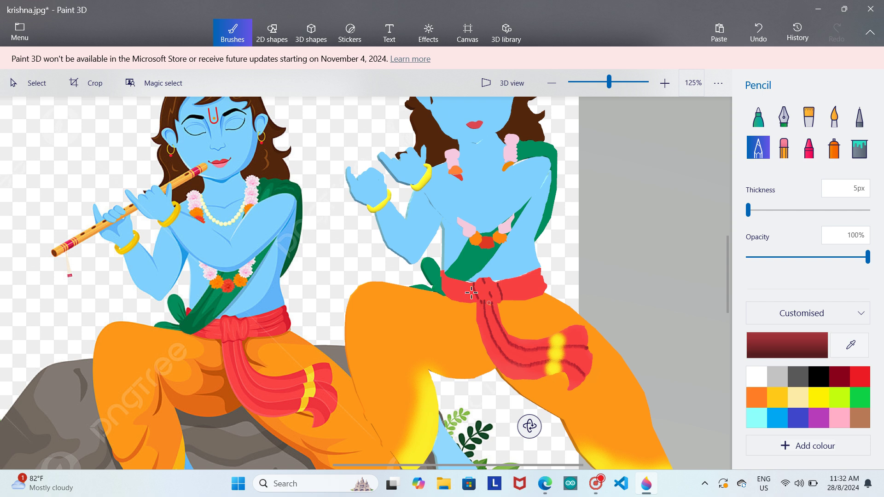
mouse_move(441, 273)
left_mouse_down()
mouse_move(455, 287)
mouse_move(483, 288)
mouse_move(454, 292)
mouse_move(465, 294)
mouse_move(546, 274)
left_mouse_up()
left_click_drag(501, 295, 554, 278)
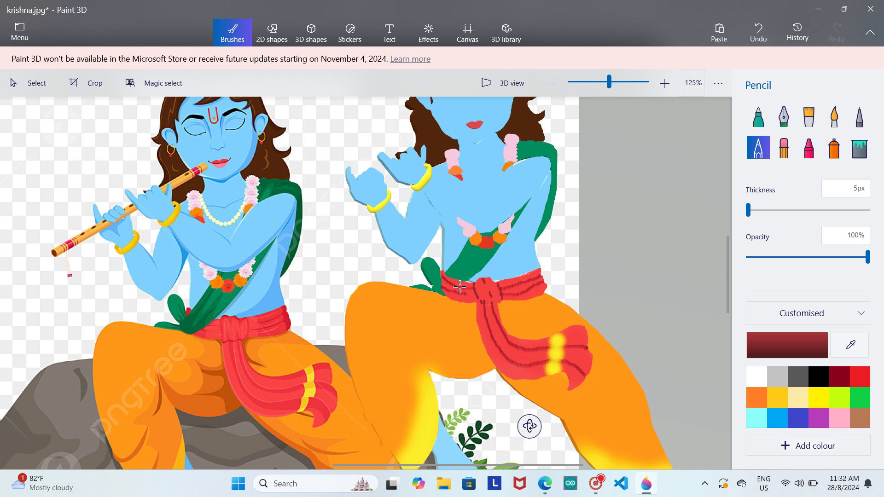
left_click_drag(453, 287, 489, 290)
- Draw a pale yellow necklace around the 3D figure's neck and upper chest as a soft-edge 3D doodle
left_click_drag(727, 264, 725, 246)
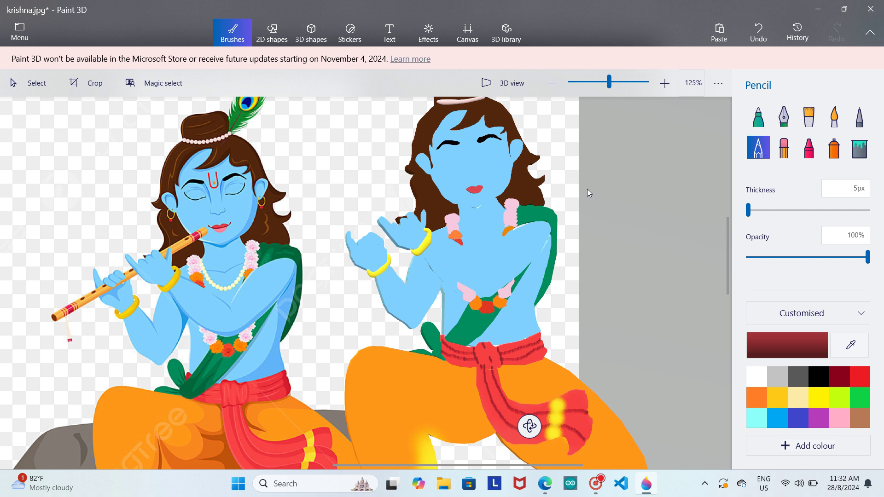
left_click(320, 29)
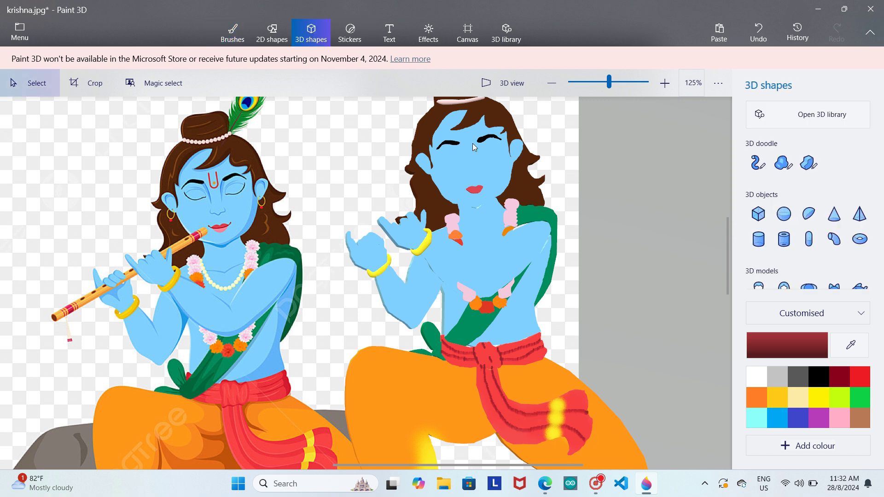
left_click(783, 162)
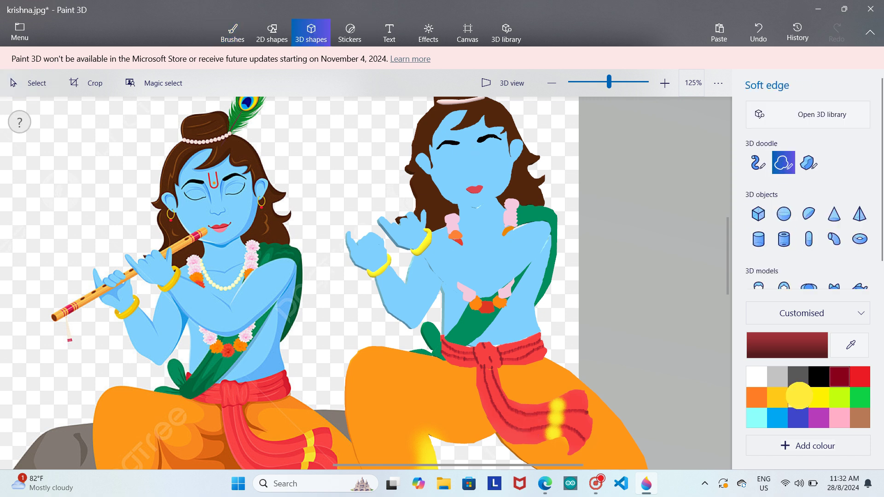
left_click(798, 397)
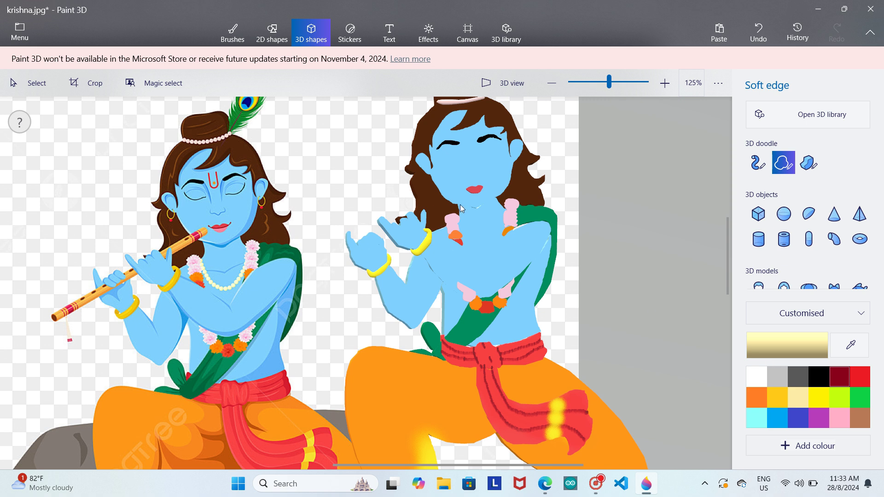
mouse_move(460, 205)
left_mouse_down()
mouse_move(495, 219)
mouse_move(499, 202)
mouse_move(502, 227)
mouse_move(473, 237)
mouse_move(458, 217)
mouse_move(463, 206)
left_mouse_up()
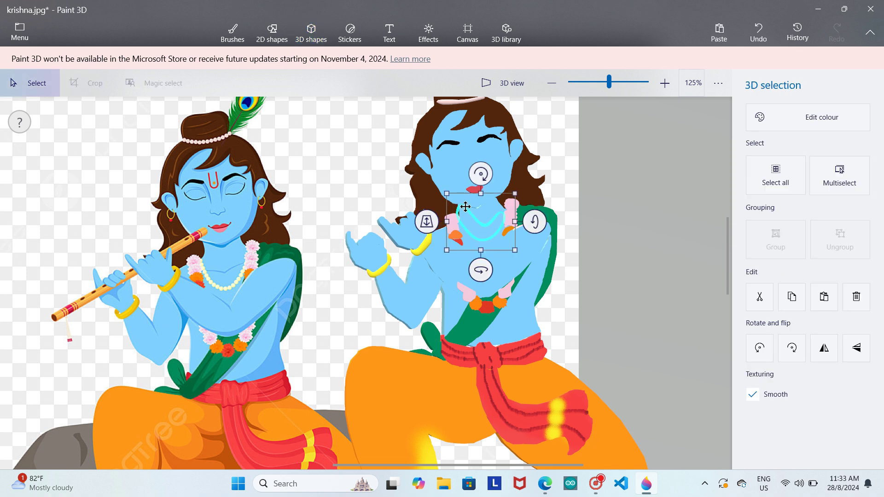
- Bring the pale yellow necklace forward onto the 3D figure's chest and stretch it slightly taller
left_click_drag(427, 226, 426, 232)
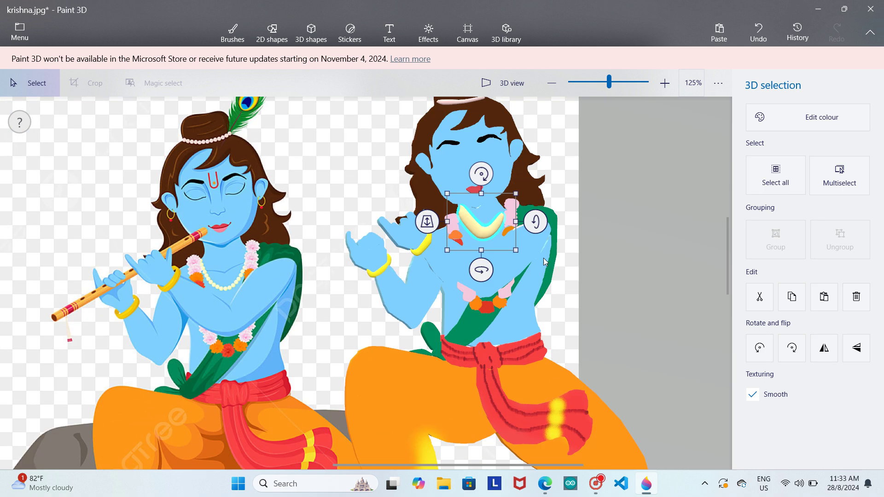
left_click(544, 257)
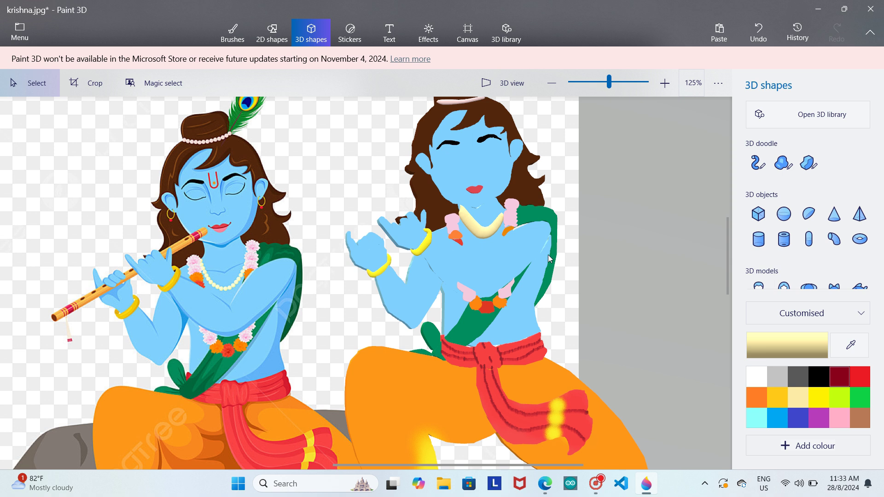
left_click(487, 229)
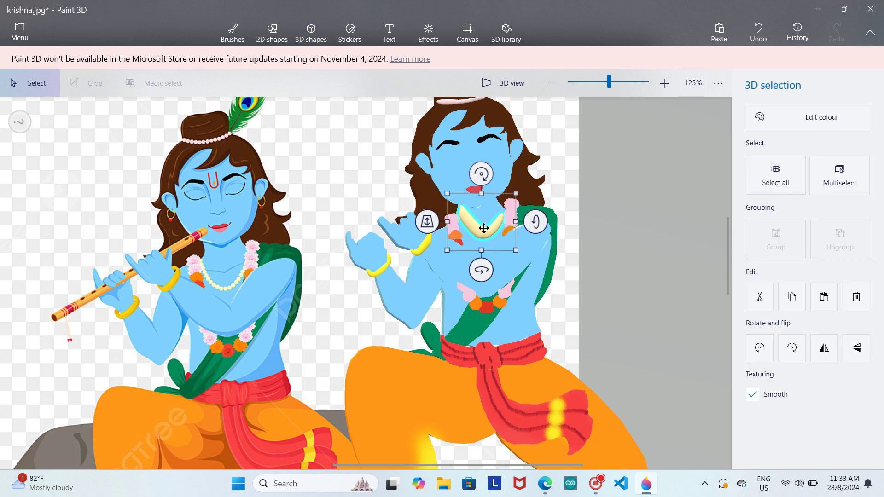
left_click(575, 252)
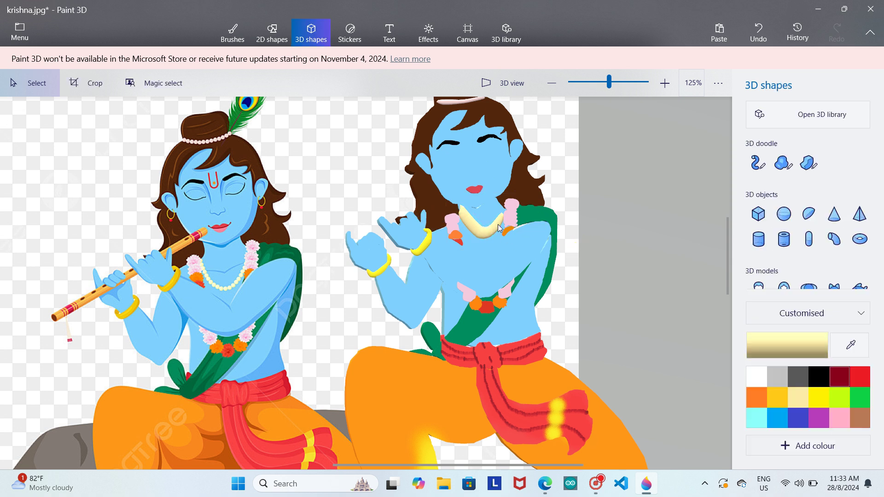
left_click(503, 229)
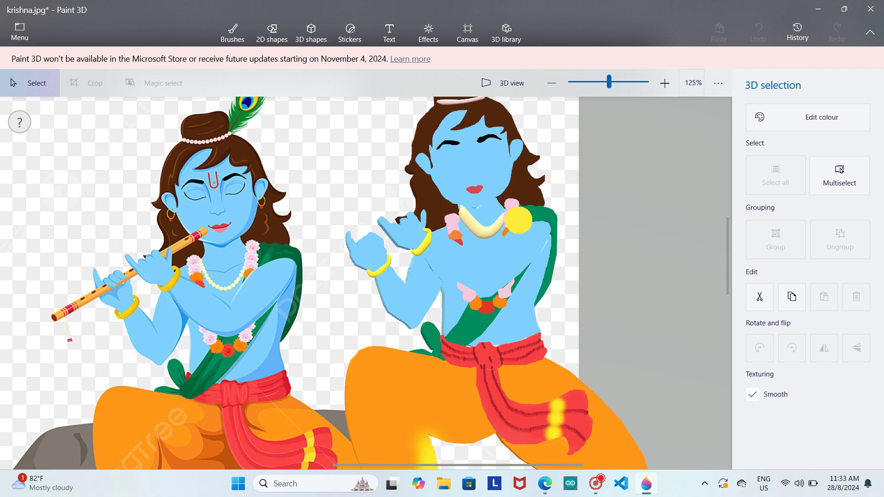
left_click_drag(484, 249, 488, 256)
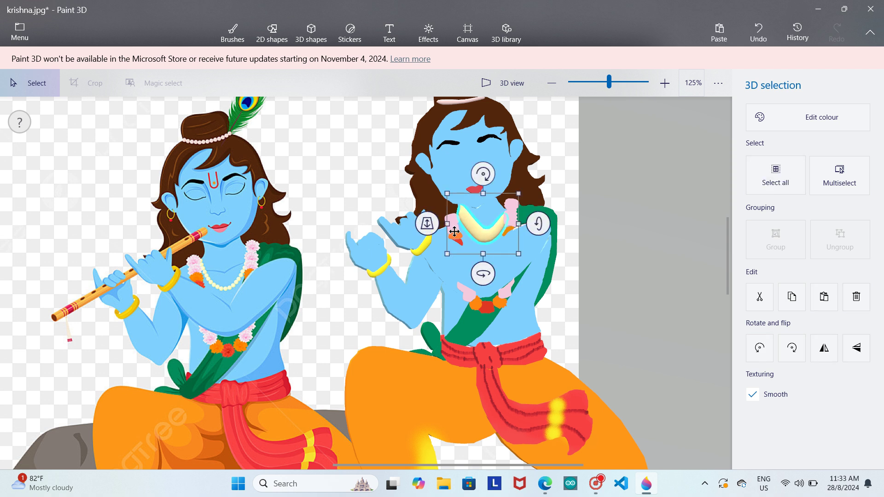
left_click_drag(483, 193, 483, 197)
left_click(567, 253)
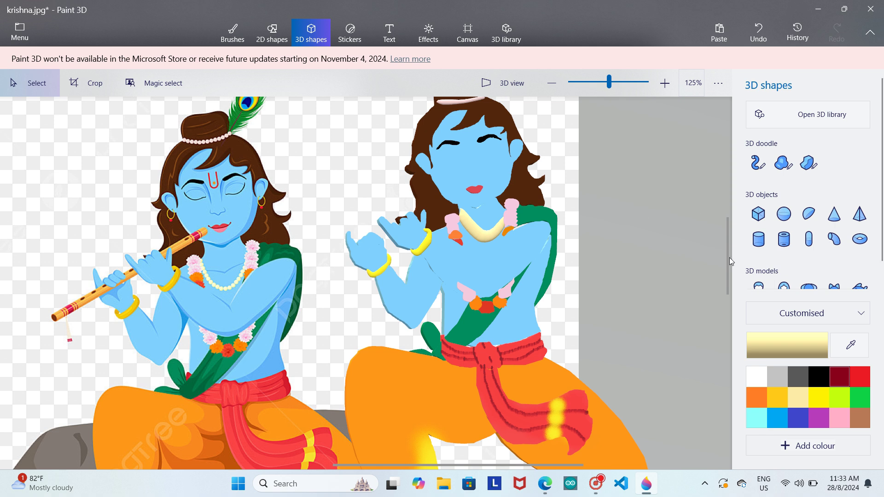
- Sample the light orange of the flat picture's flute as the colour and choose the sharp-edge 3D doodle
left_click_drag(729, 257, 723, 252)
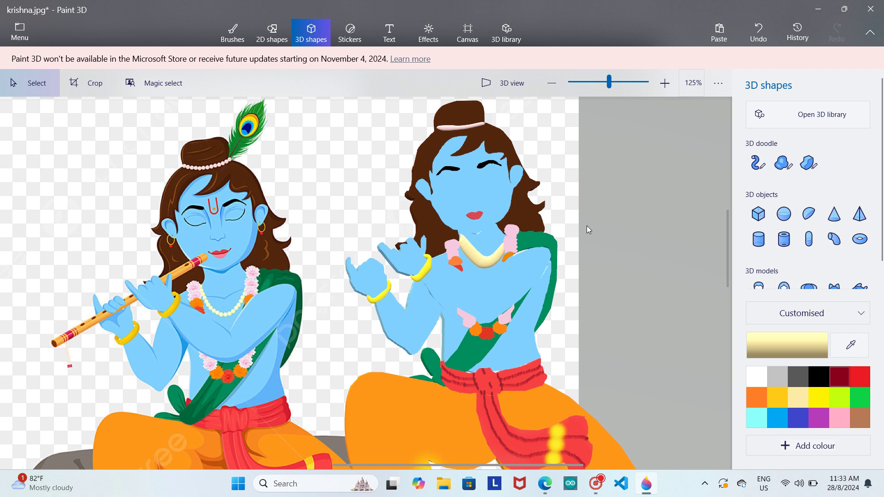
left_click_drag(473, 464, 349, 459)
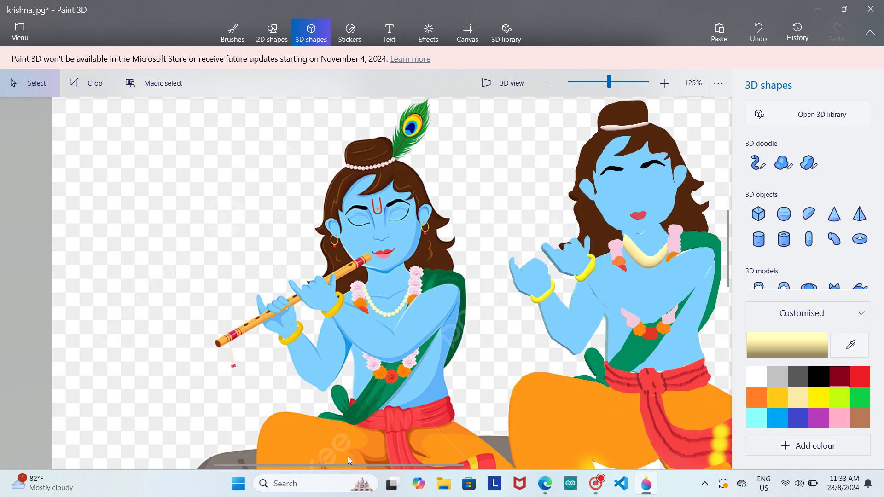
left_click(664, 83)
left_click(665, 83)
left_click(665, 82)
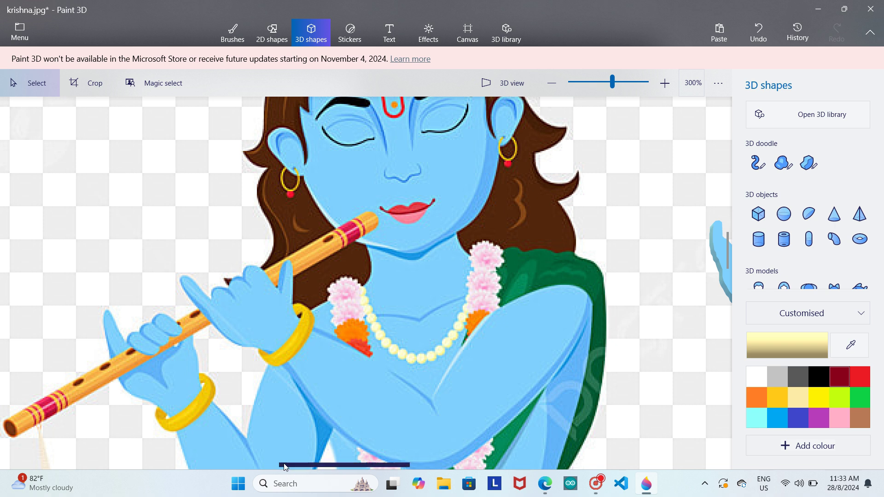
left_click(271, 465)
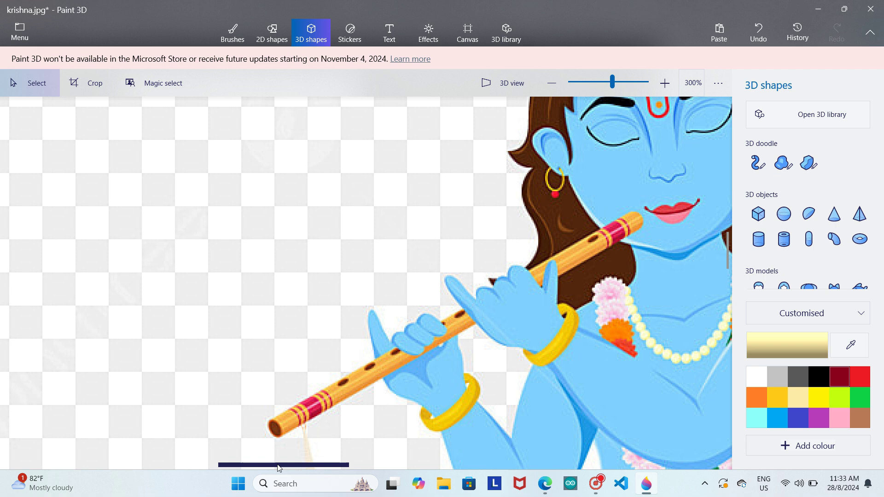
left_click_drag(271, 465, 289, 464)
left_click(850, 346)
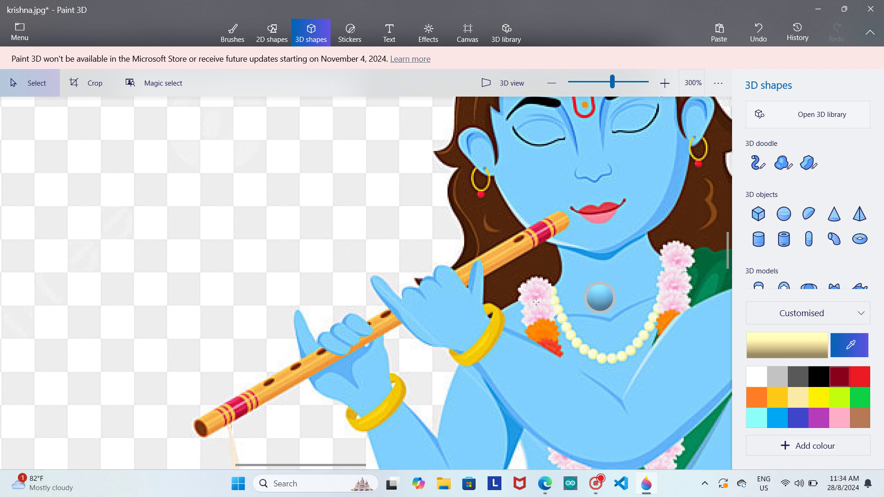
left_click(502, 265)
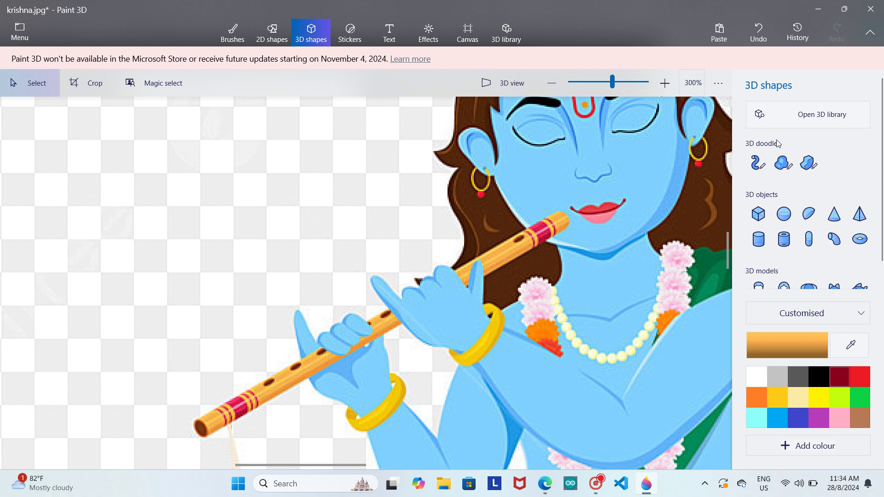
left_click(803, 164)
left_click(807, 164)
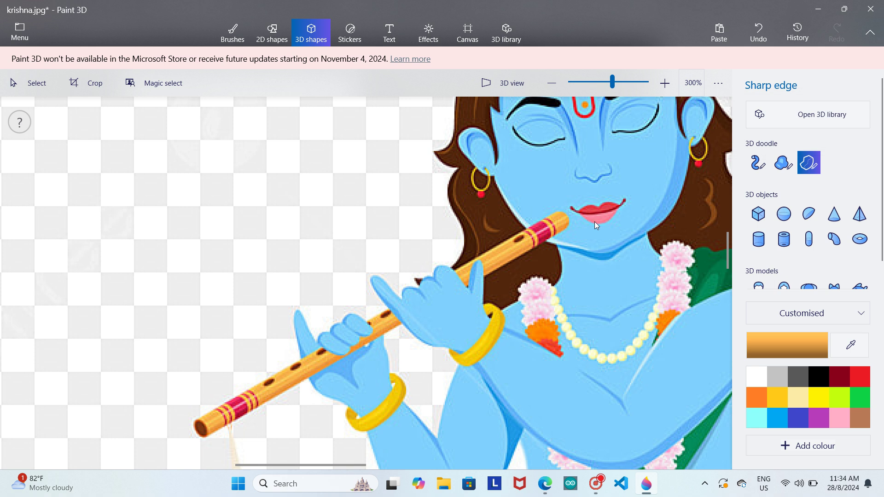
- Search the 3D library for "flute"
left_click(506, 35)
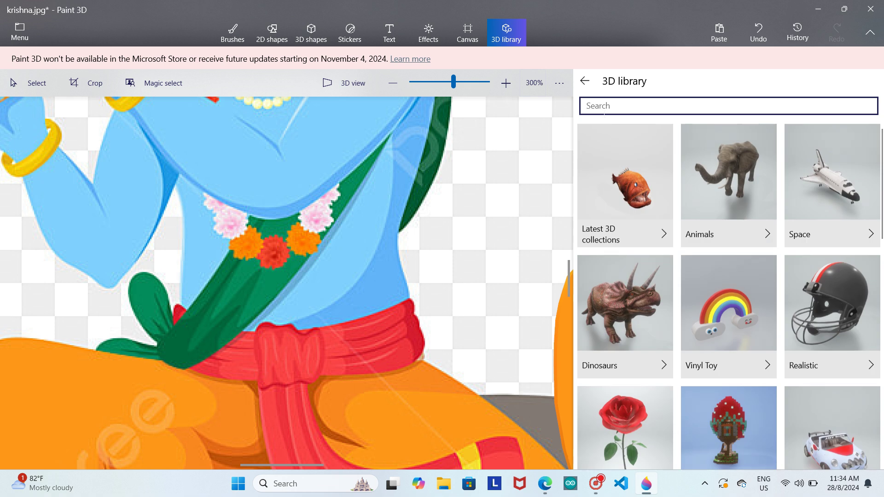
left_click(597, 109)
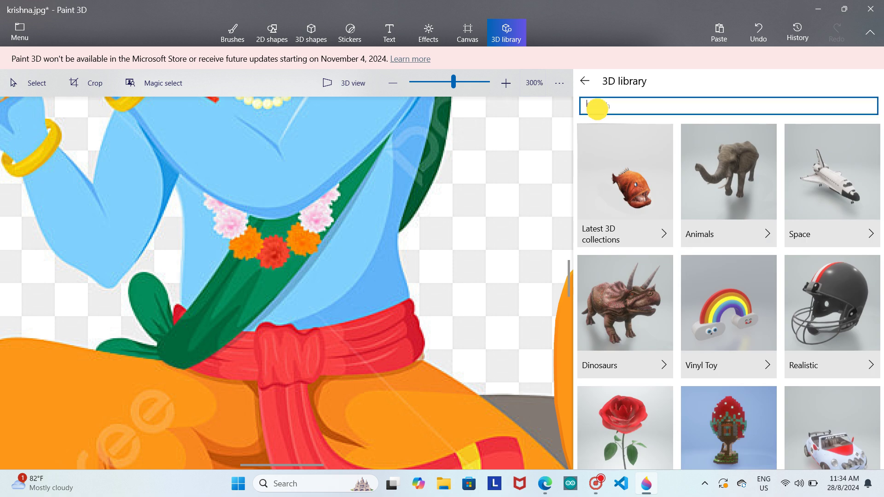
type("flute")
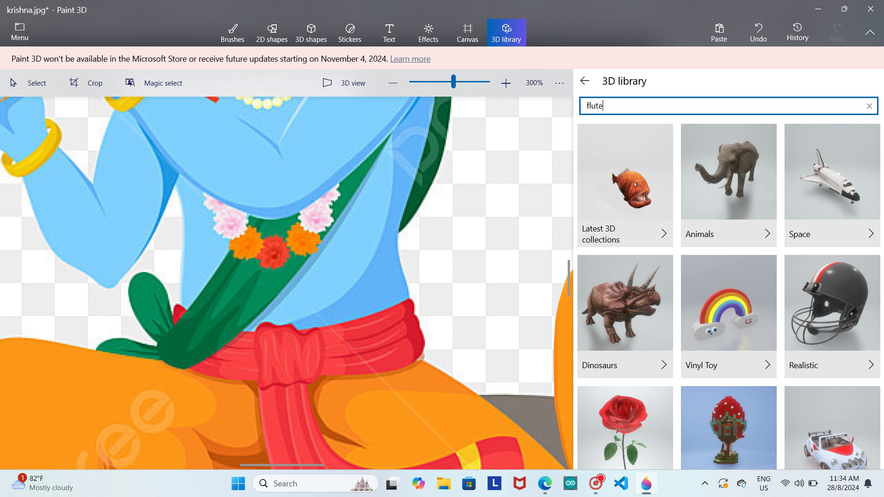
key("Return")
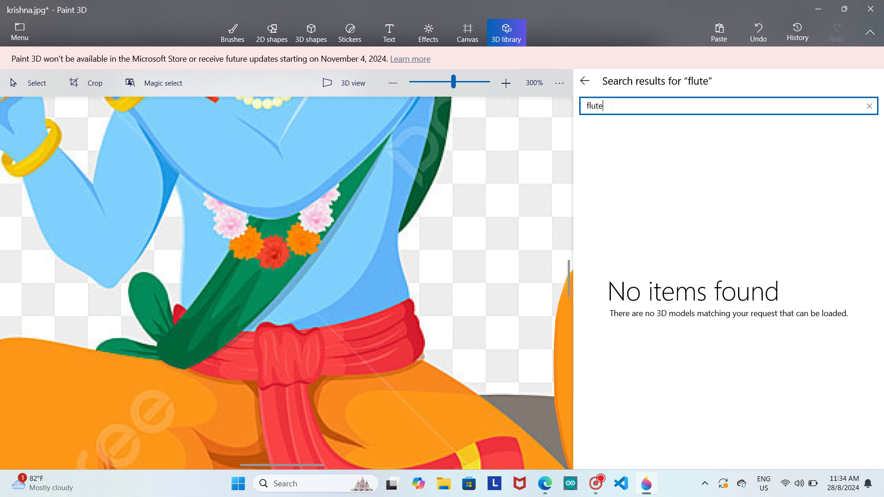
double_click(585, 106)
key("Return")
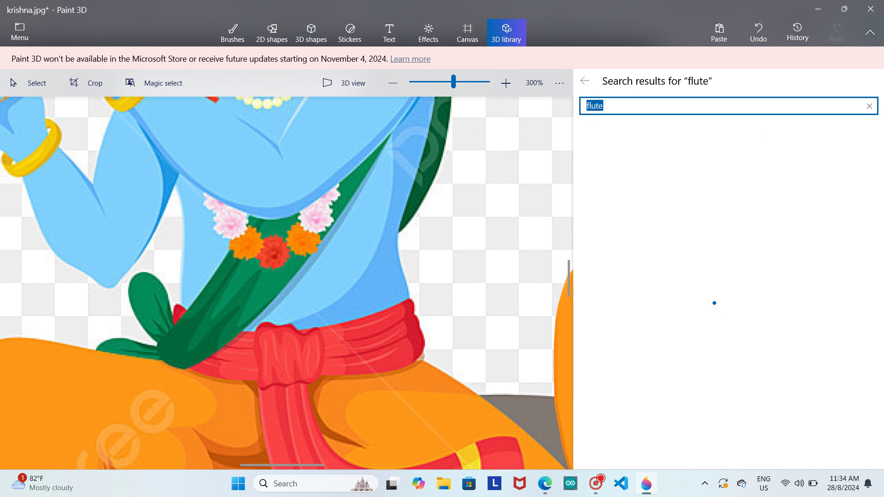
- Search the 3D library for "instrument" and look through the models for a flute
left_click(686, 107)
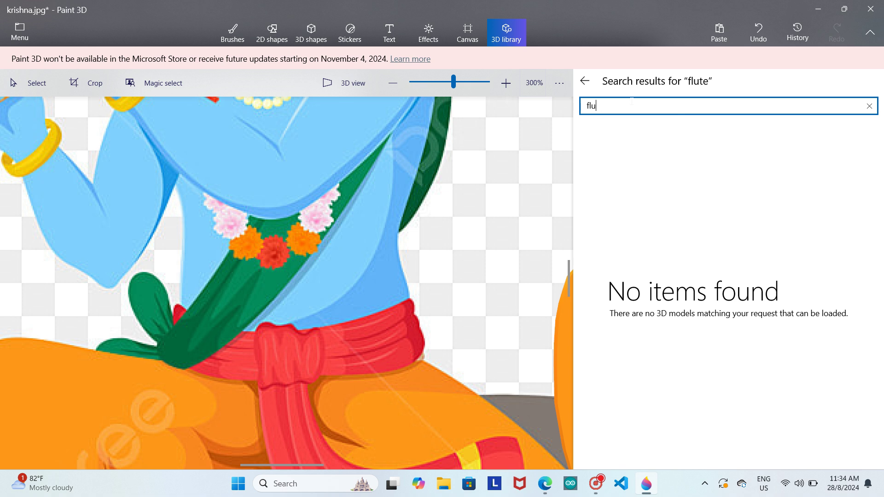
key("BackSpace")
key("BackSpace")
key("BackSpace")
type("mu")
key("BackSpace")
key("BackSpace")
type("i")
key("Return")
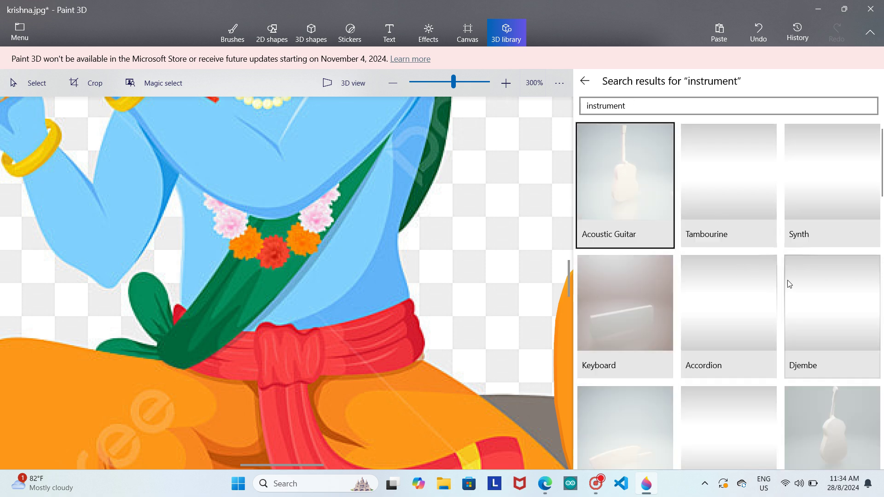
left_click(879, 219)
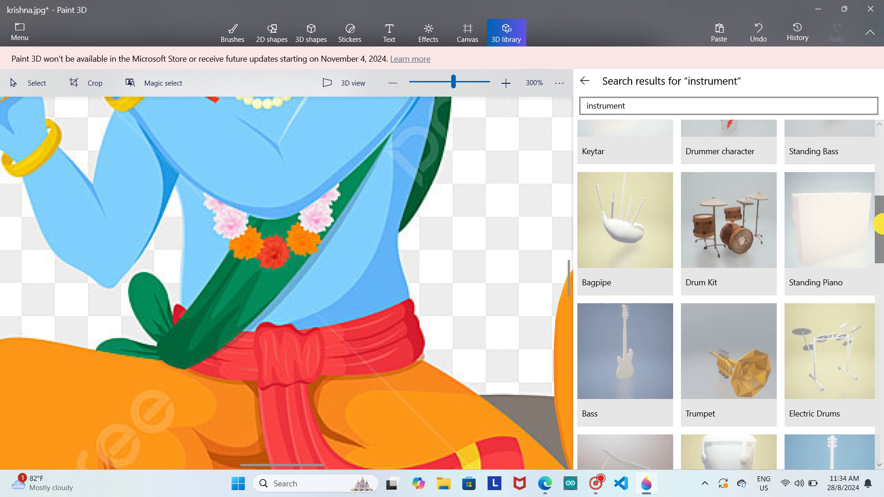
scroll(879, 250, "down", 1)
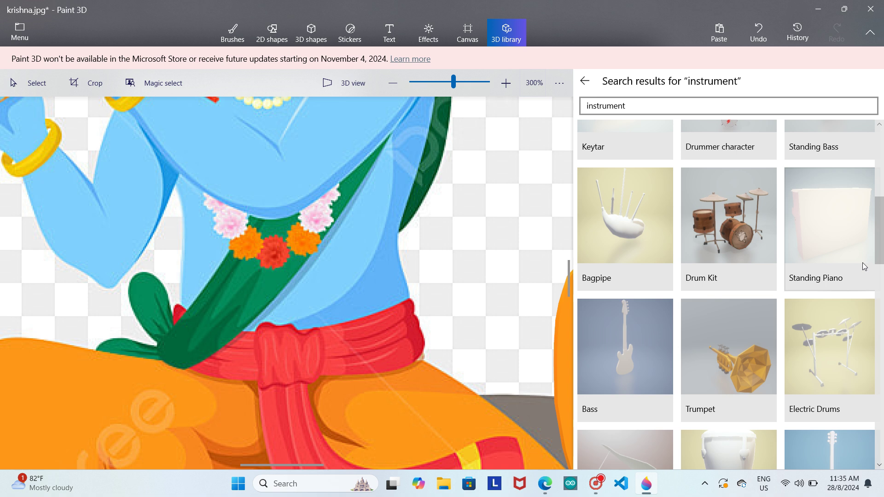
left_click_drag(881, 260, 879, 431)
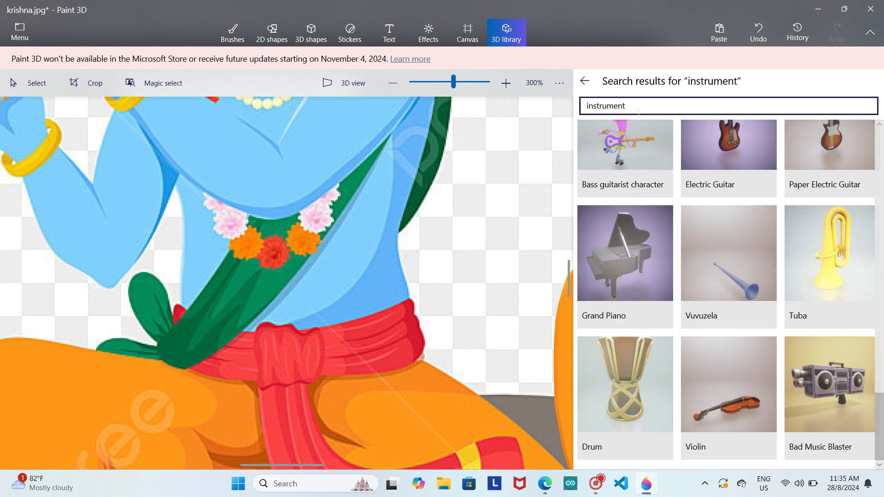
- Replace the instrument search in the 3D library with "flute" again
left_click(583, 111)
type("flute")
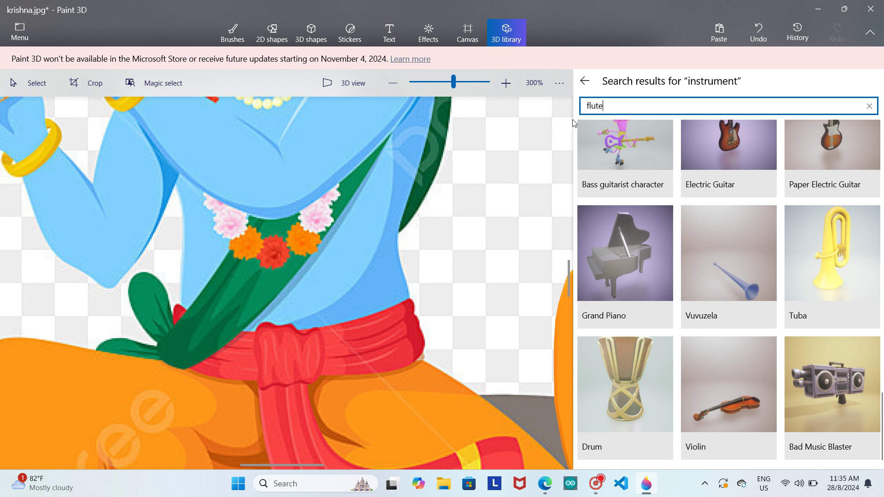
key("Return")
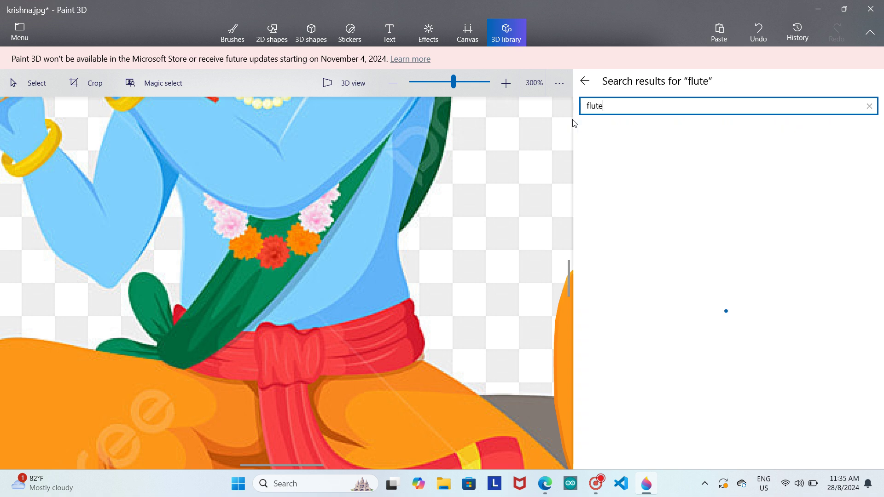
left_click(585, 81)
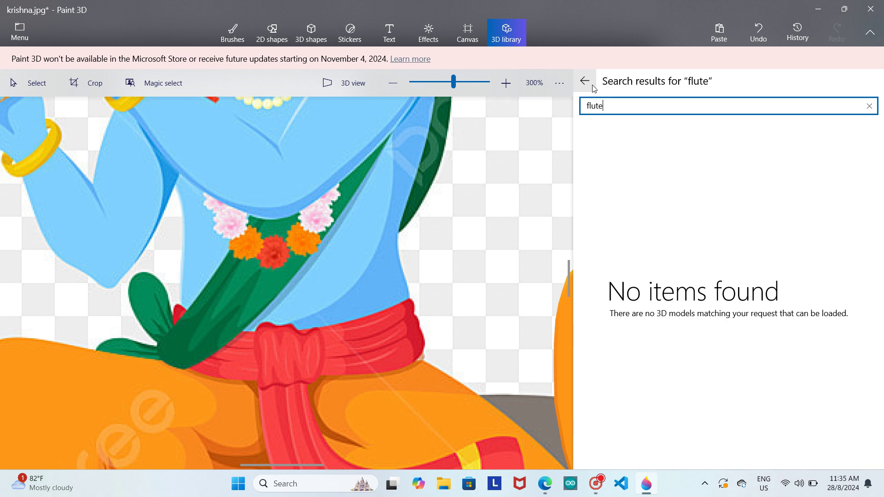
- Search the 3D library for "instruments" and browse the models for something flute-like
left_click_drag(661, 108, 574, 111)
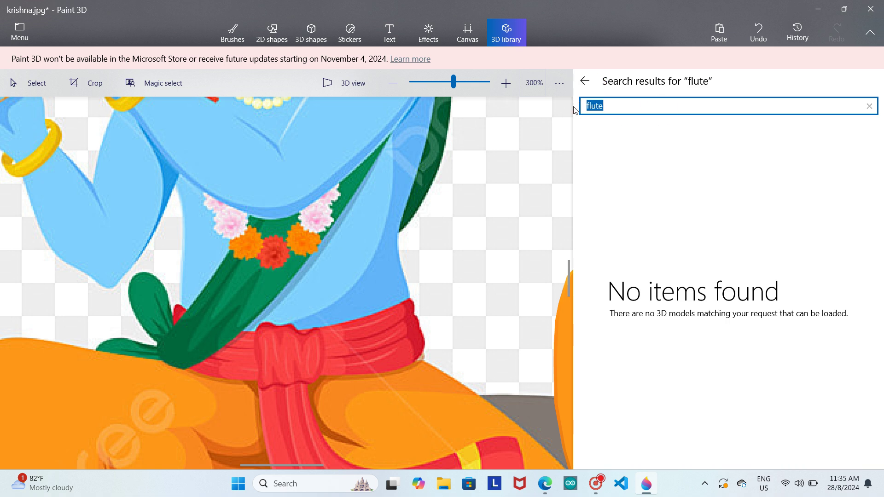
key("BackSpace")
type("instruments")
key("Return")
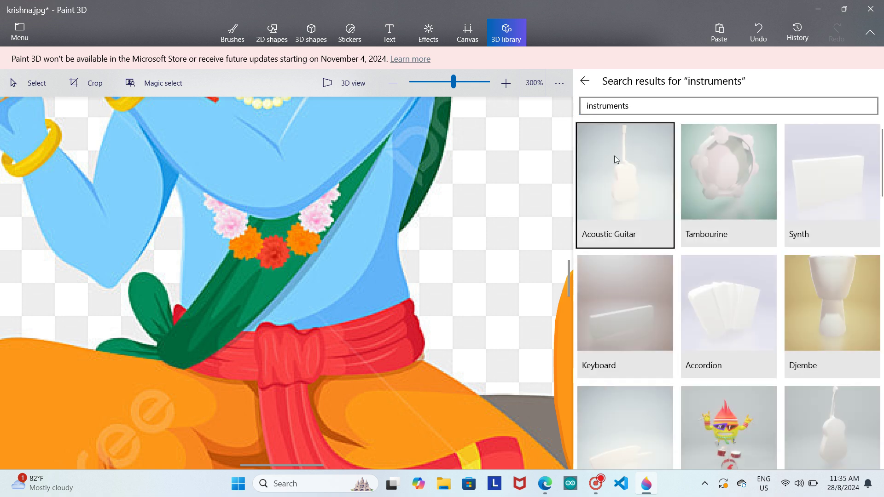
scroll(880, 238, "down", 2)
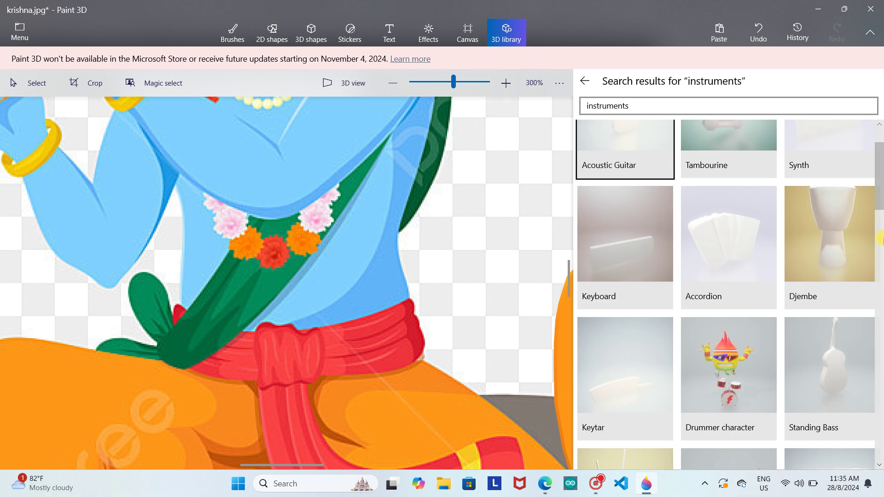
left_click_drag(879, 198, 877, 392)
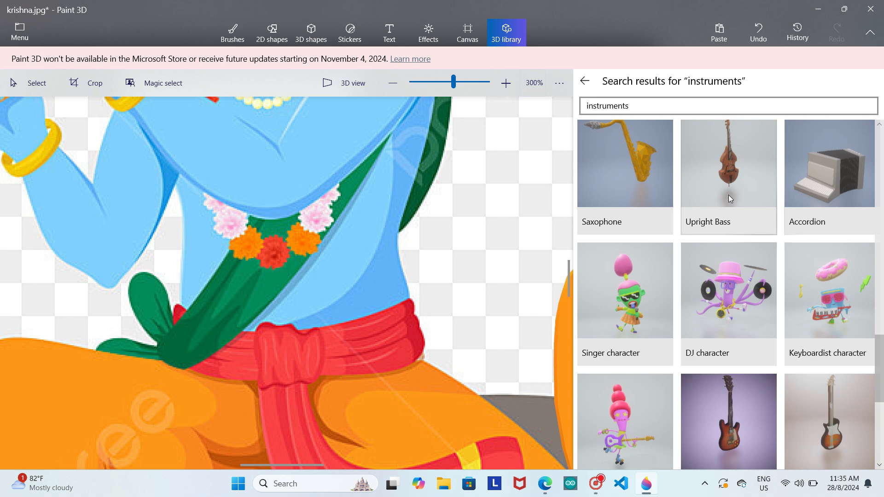
- Search the 3D library once more for "flute" and switch to the brush tools
triple_click(597, 97)
type("flute")
key("Return")
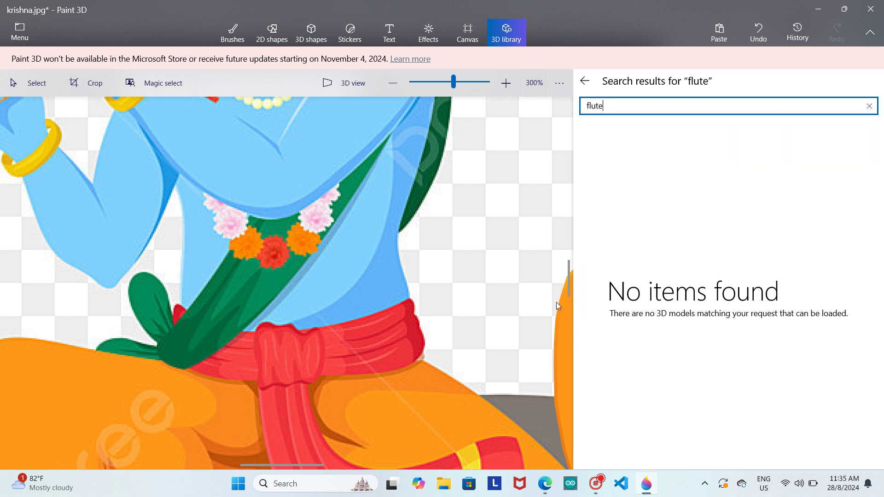
left_click_drag(304, 466, 256, 466)
left_click(233, 33)
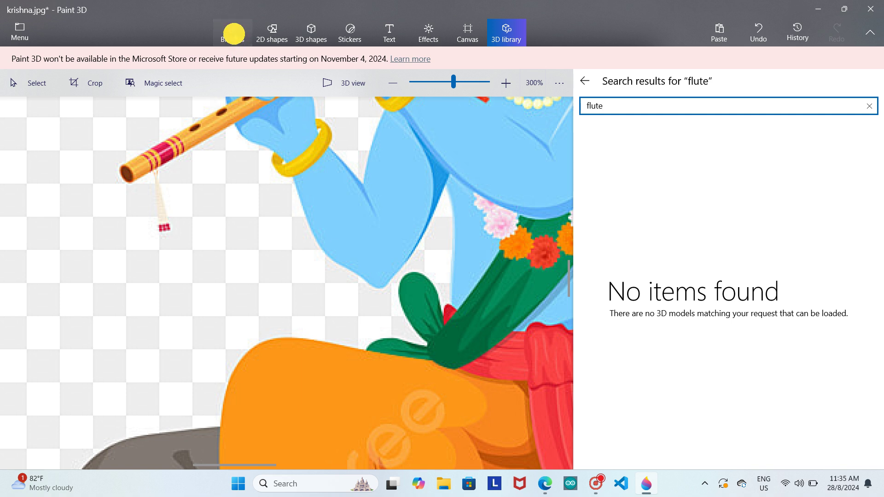